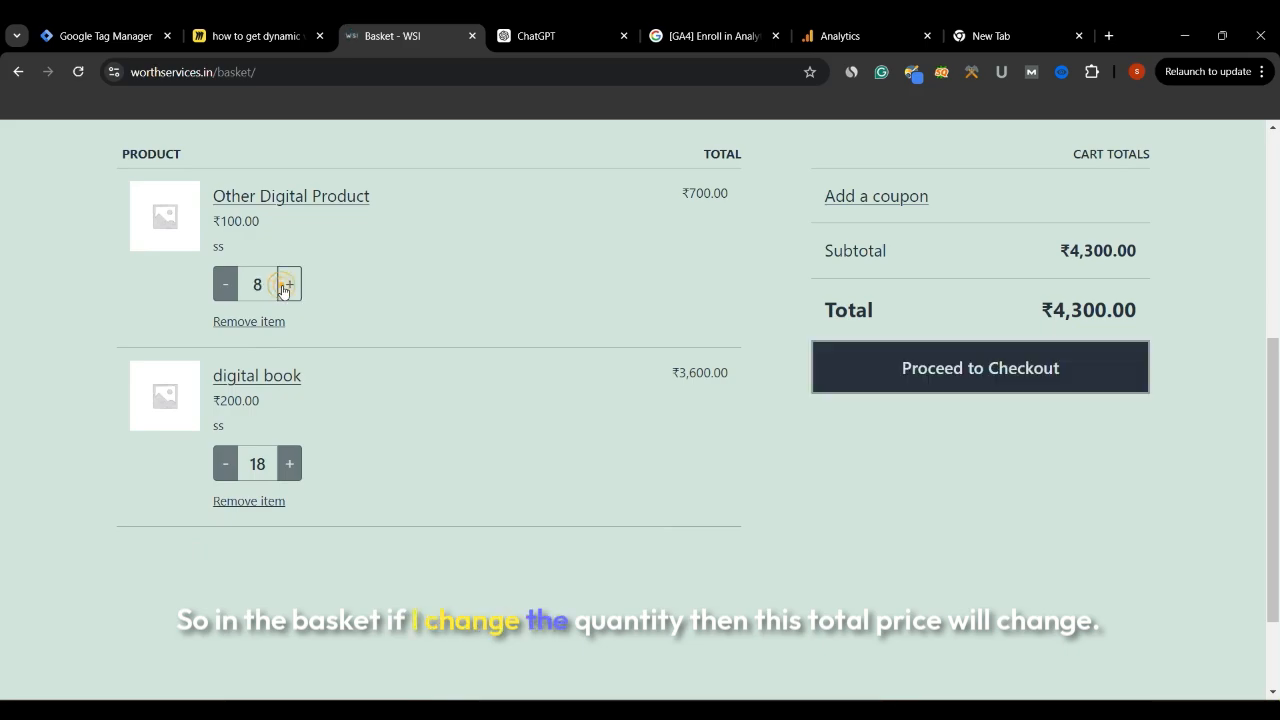
Step: Remove Other Digital Product from the basket and reduce the digital book quantity to 17
{"action": "left_click_drag", "start_coordinate": [1055, 310], "coordinate": [1137, 320]}
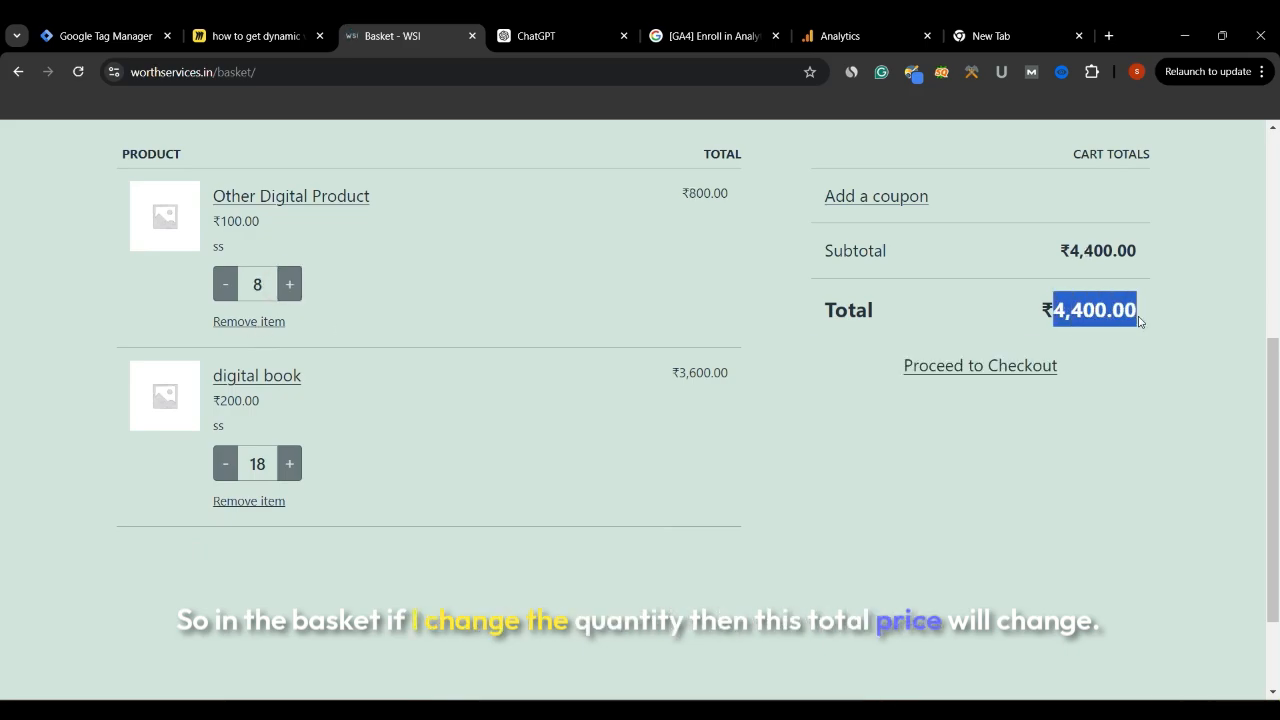
{"action": "left_click", "coordinate": [237, 321]}
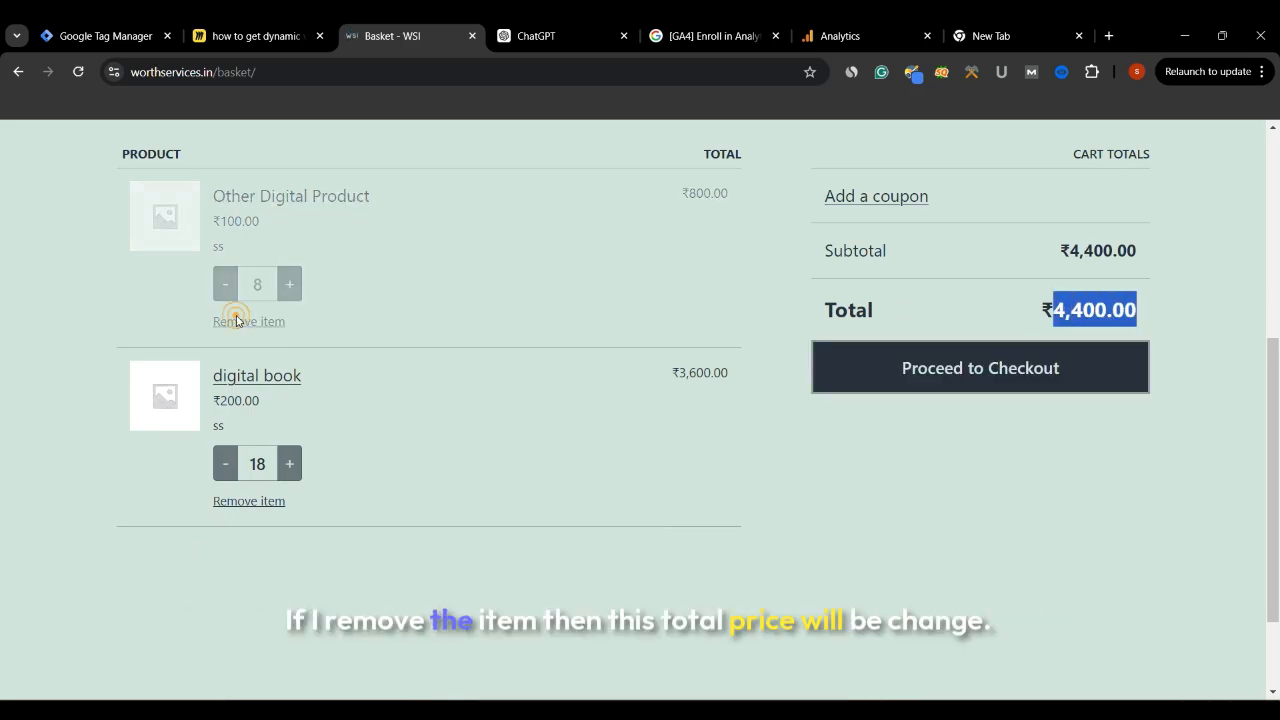
{"action": "left_click_drag", "start_coordinate": [1053, 340], "coordinate": [1151, 349]}
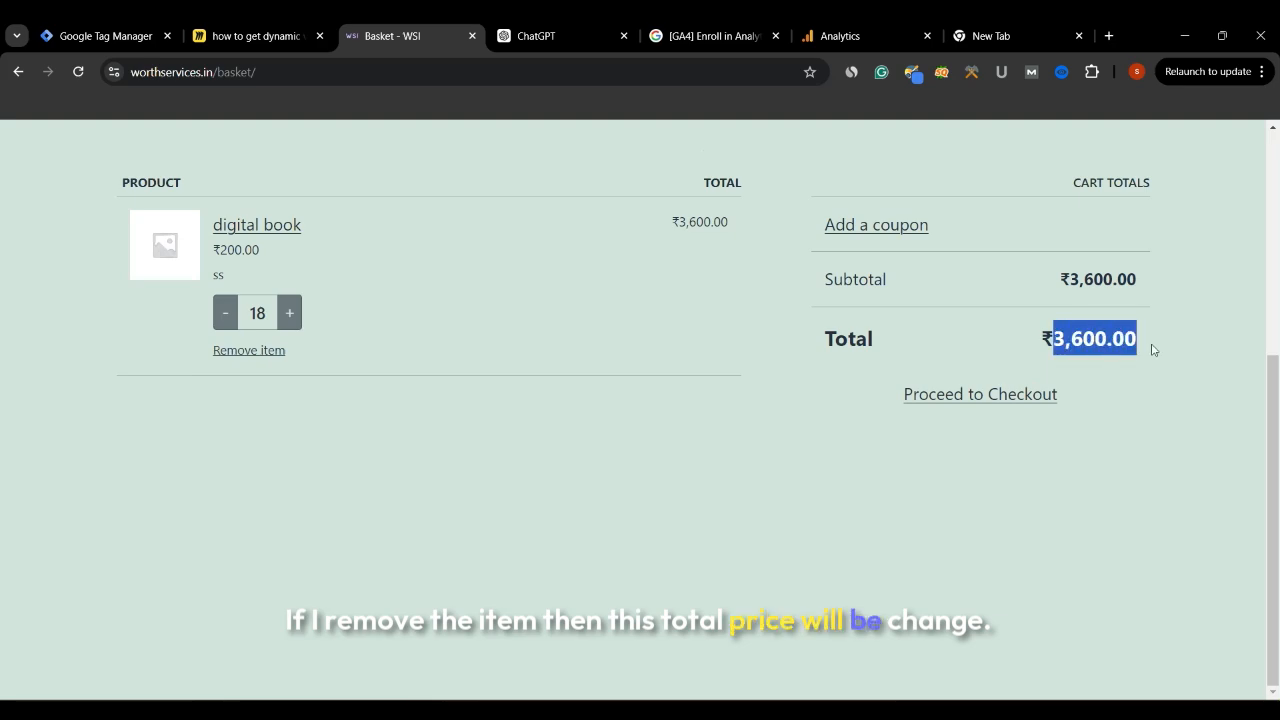
{"action": "left_click", "coordinate": [1023, 349]}
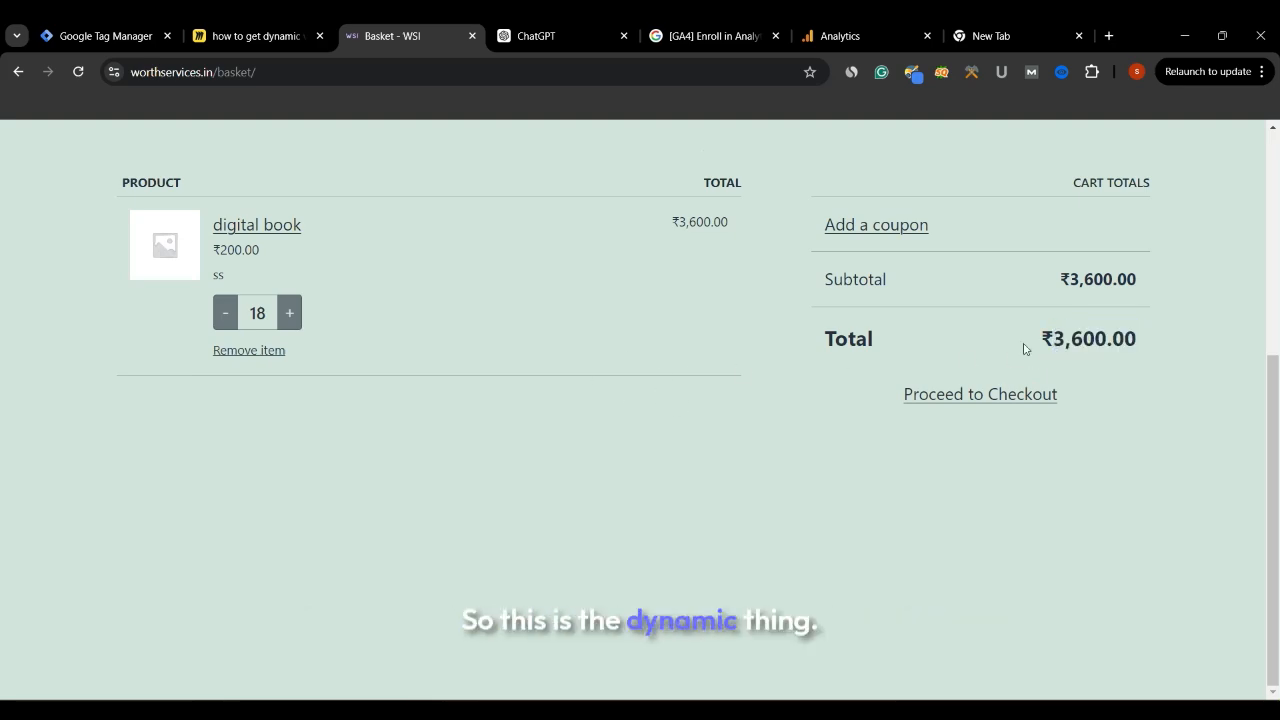
{"action": "left_click", "coordinate": [224, 316]}
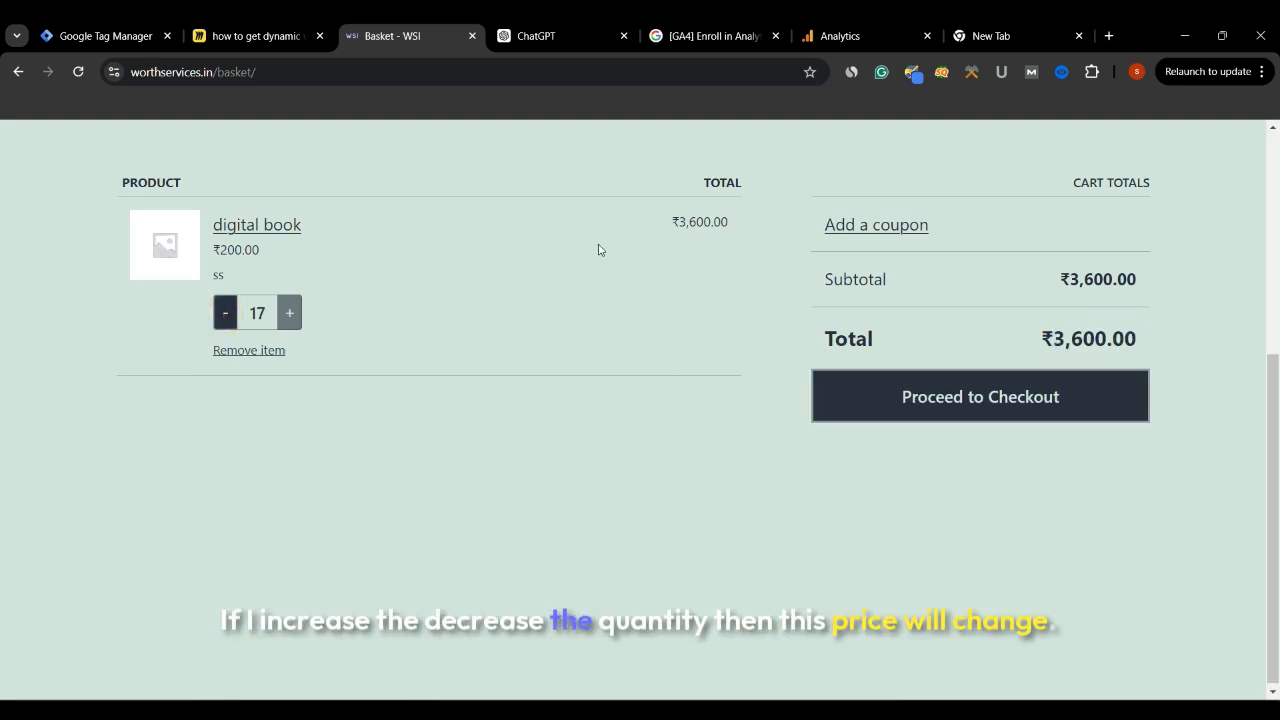
{"action": "left_click_drag", "start_coordinate": [678, 221], "coordinate": [729, 227]}
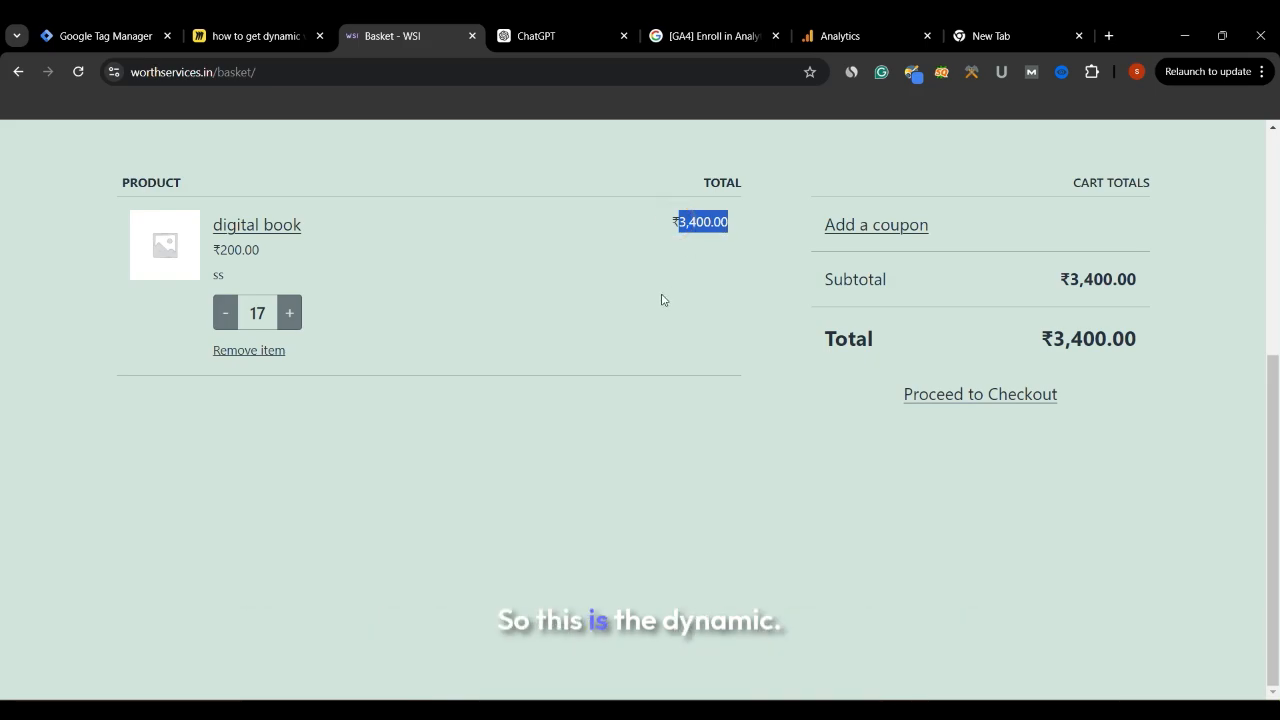
Step: Go back to the digital book product page, allowing the form resubmission, and highlight the product's unit price
{"action": "scroll", "coordinate": [650, 312], "scroll_direction": "up", "scroll_amount": 1}
{"action": "left_click", "coordinate": [22, 72]}
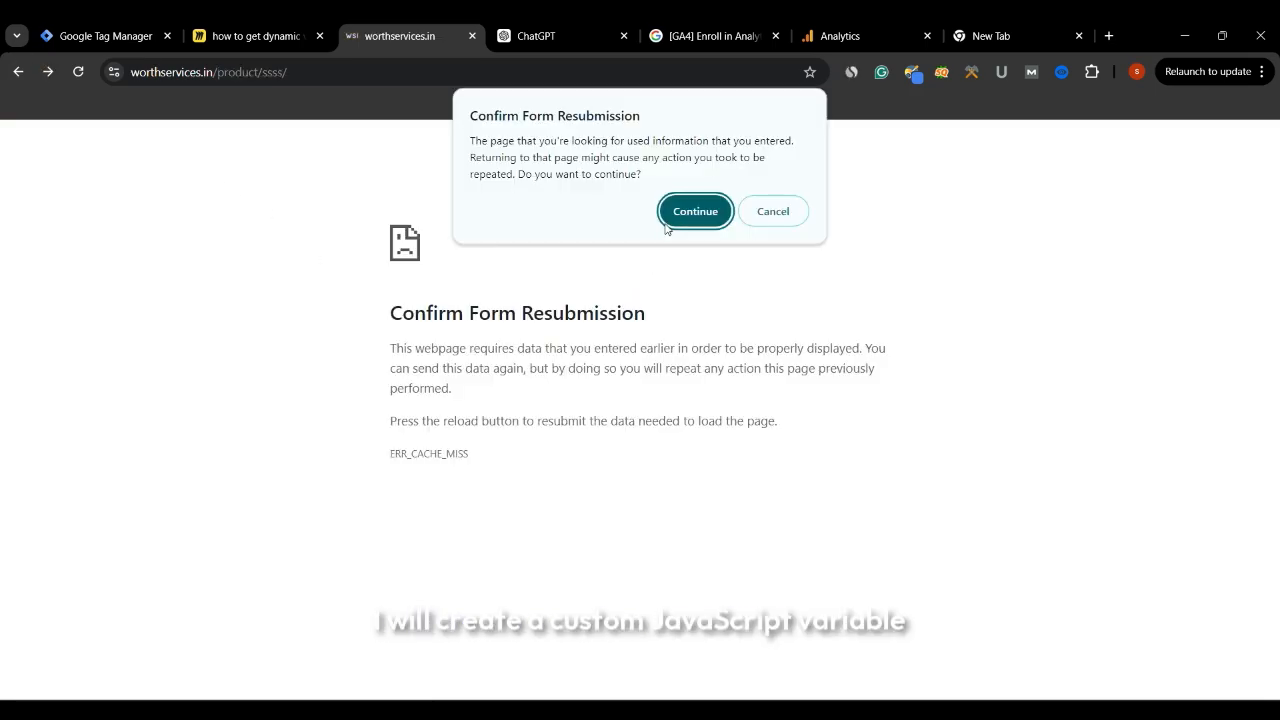
{"action": "left_click", "coordinate": [693, 210]}
{"action": "scroll", "coordinate": [548, 452], "scroll_direction": "down", "scroll_amount": 3}
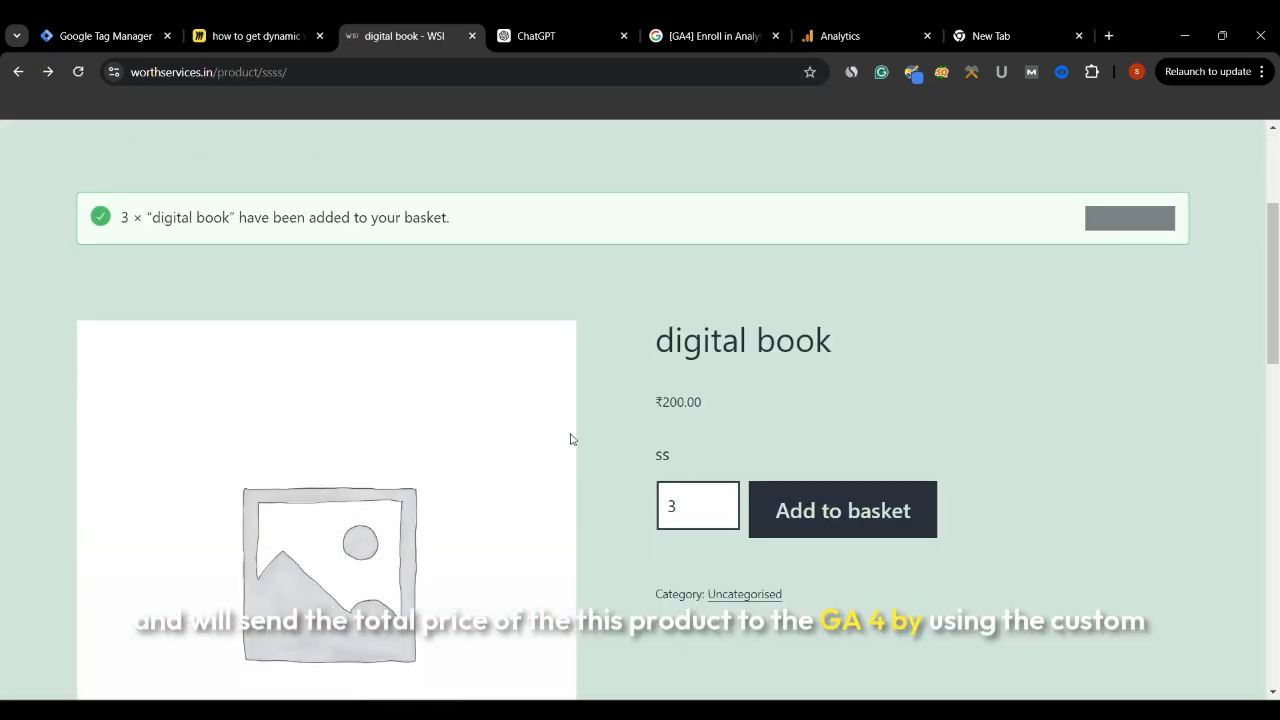
{"action": "left_click_drag", "start_coordinate": [665, 402], "coordinate": [705, 411]}
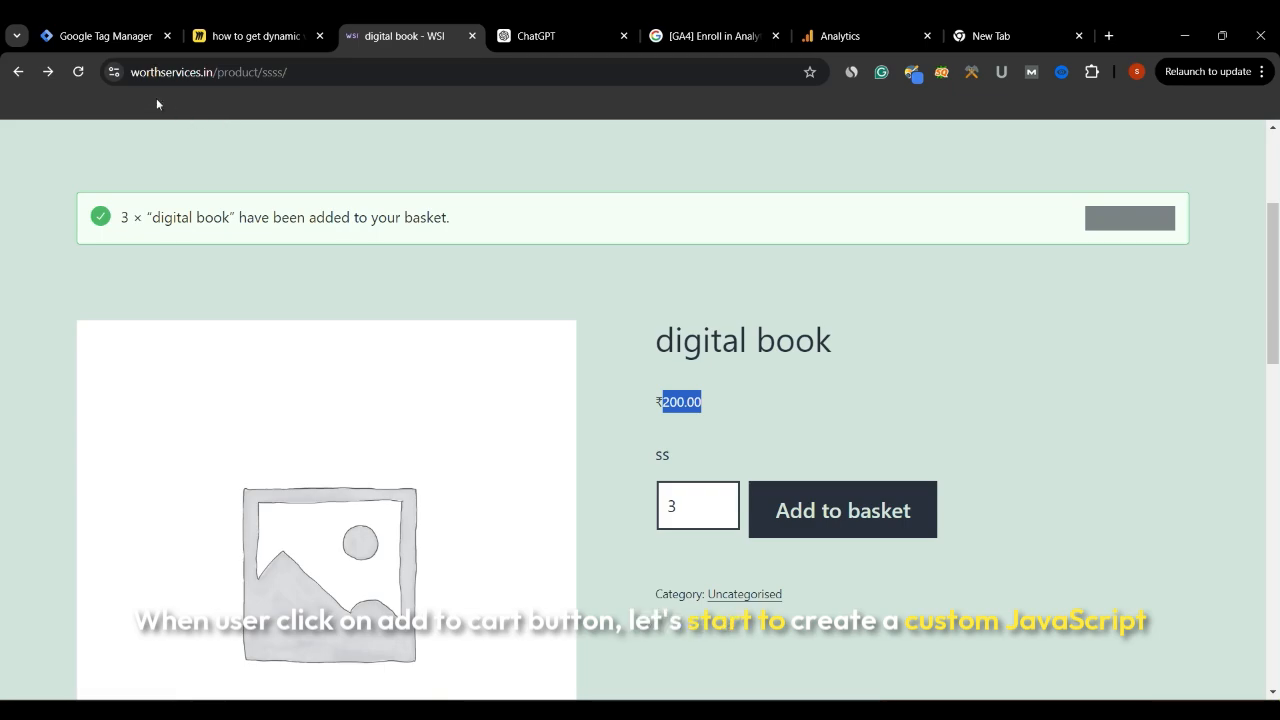
Step: Switch to Google Tag Manager, create a user-defined Custom JavaScript variable and begin its name with "total pro"
{"action": "left_click", "coordinate": [100, 36]}
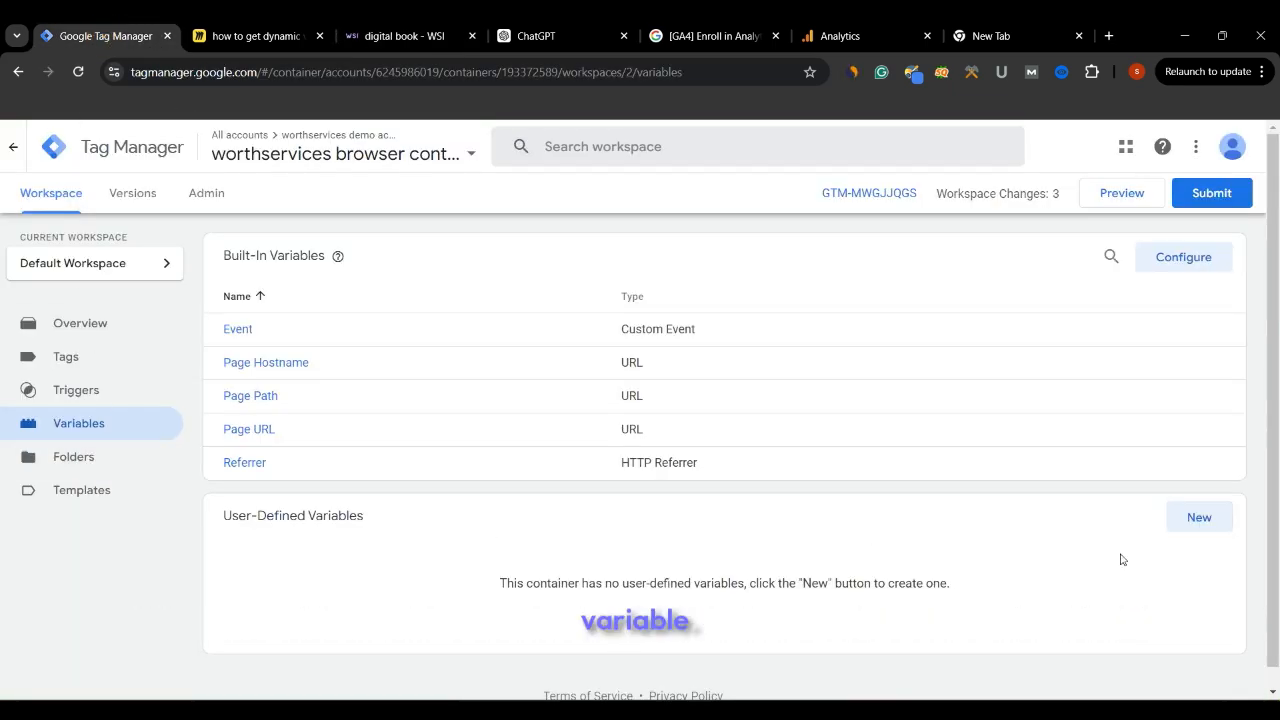
{"action": "left_click", "coordinate": [1199, 516]}
{"action": "left_click", "coordinate": [760, 310]}
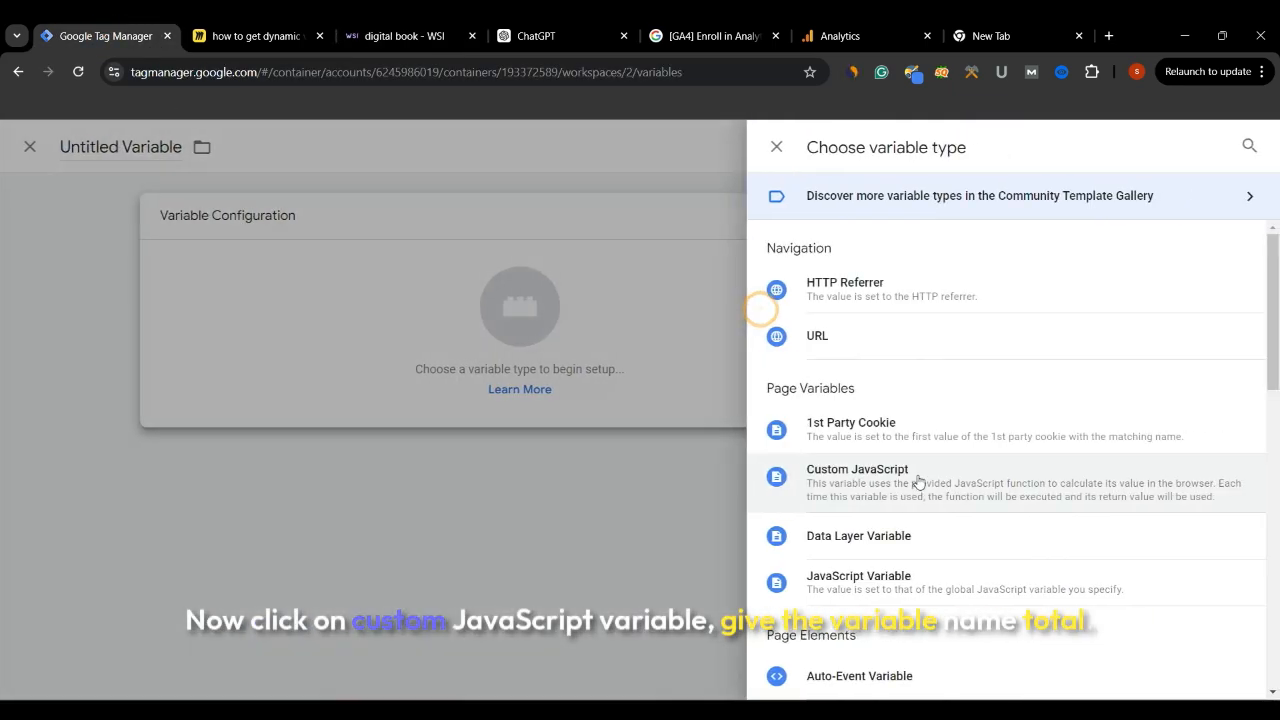
{"action": "left_click", "coordinate": [886, 480]}
{"action": "left_click", "coordinate": [365, 147]}
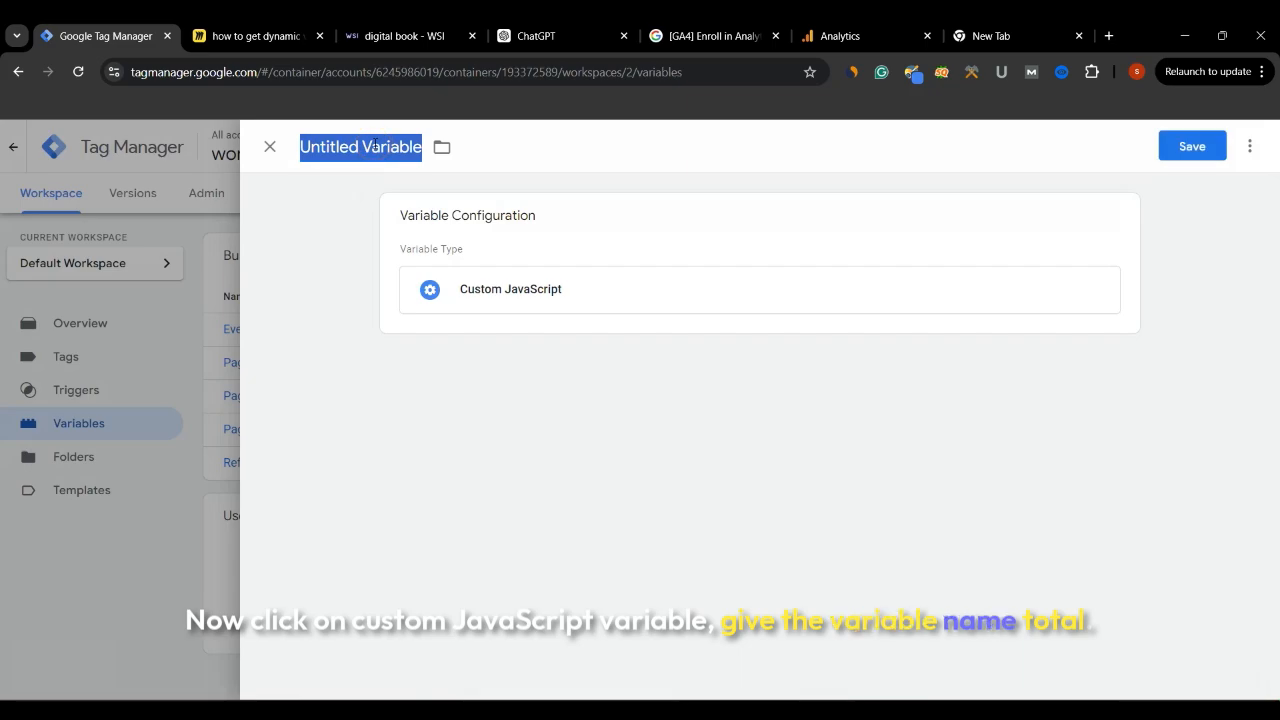
{"action": "type", "text": "total pro"}
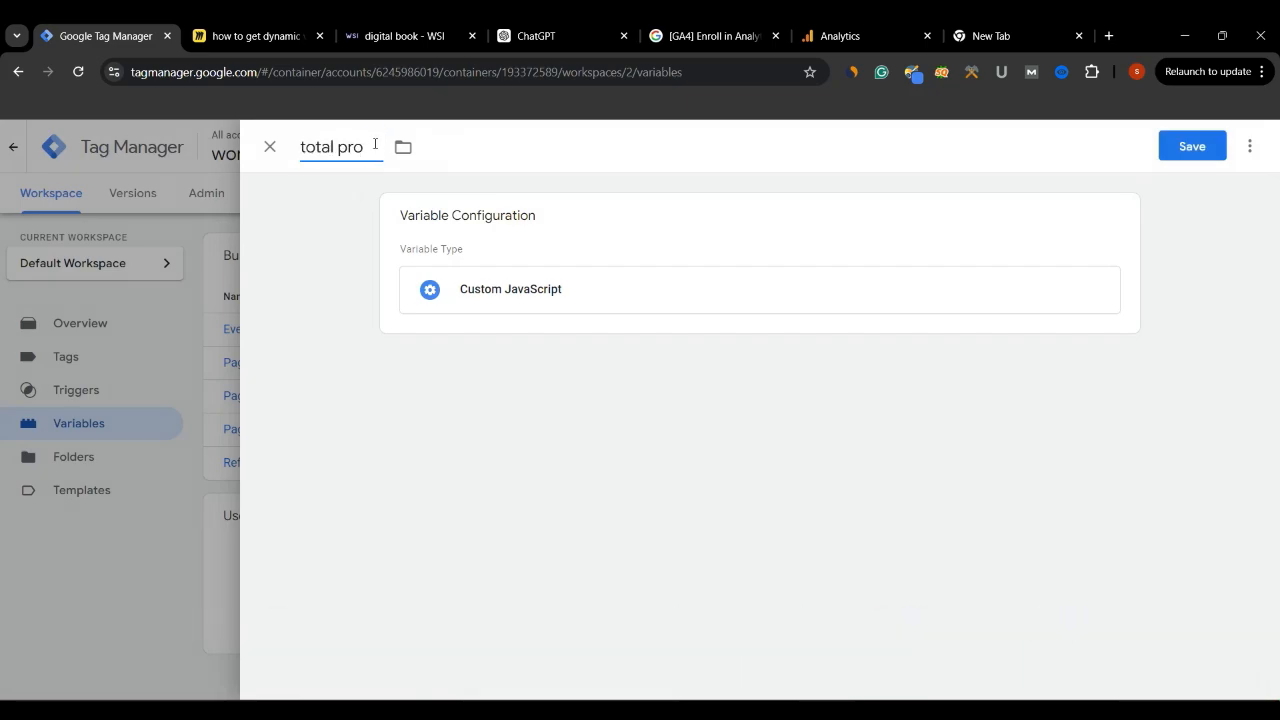
Step: Switch to the digital book product page and check the quantity and unit price that the variable must multiply
{"action": "left_click", "coordinate": [388, 41]}
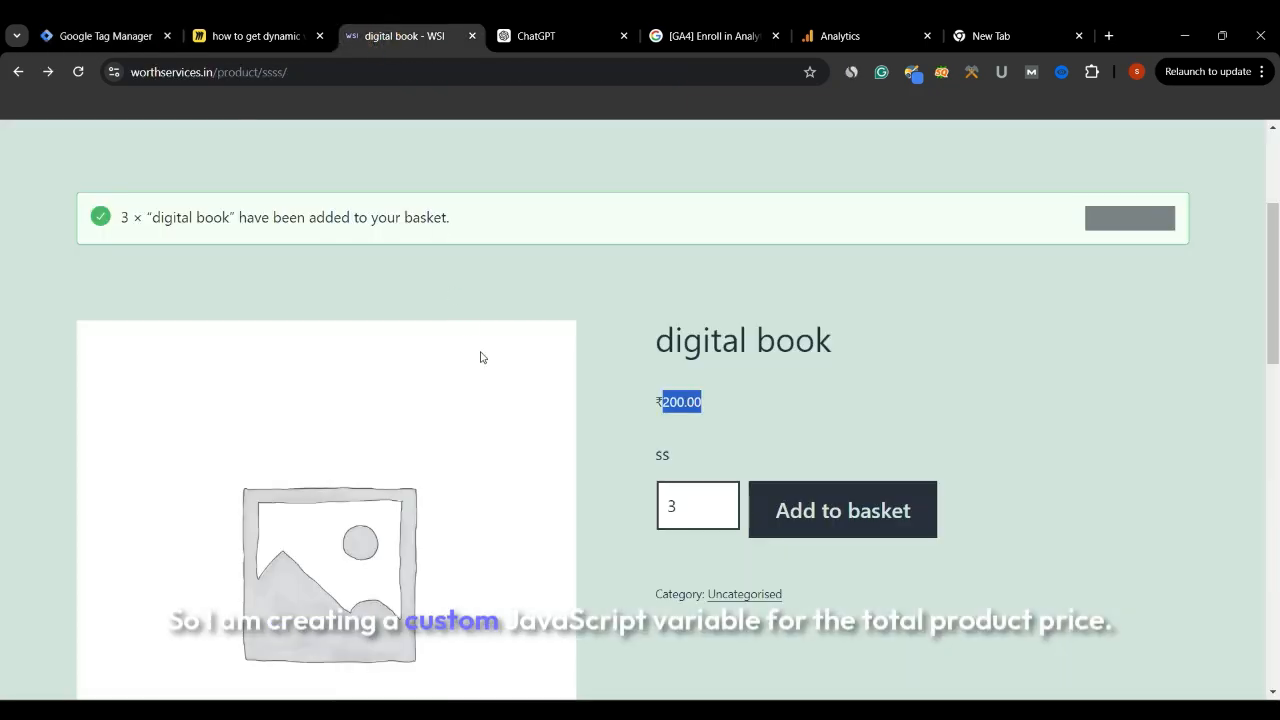
{"action": "left_click", "coordinate": [668, 410]}
{"action": "double_click", "coordinate": [679, 503]}
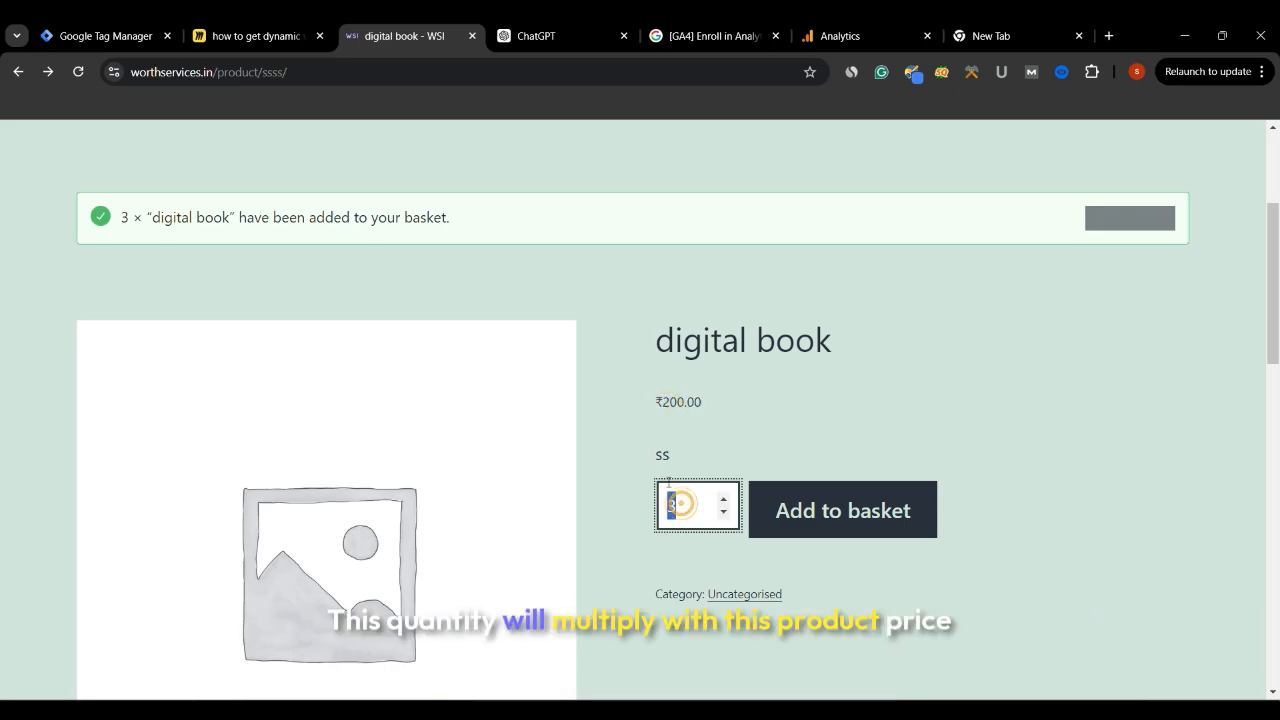
{"action": "left_click_drag", "start_coordinate": [662, 401], "coordinate": [680, 405]}
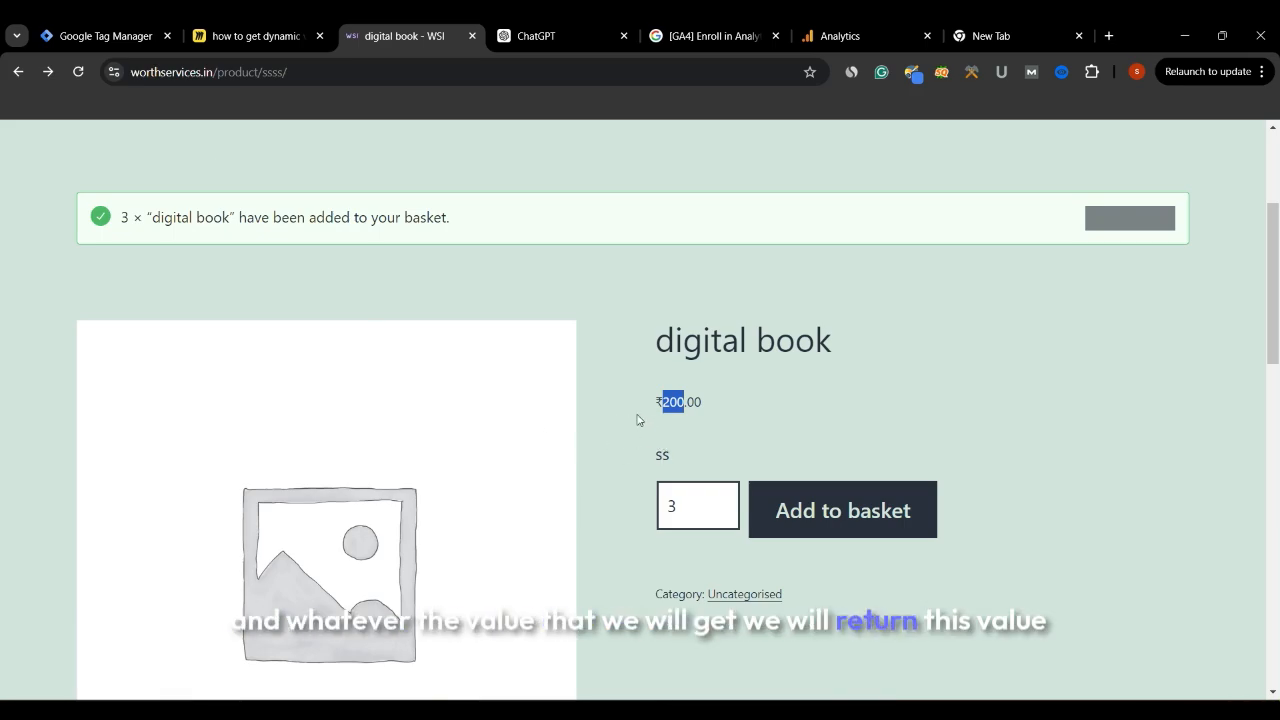
Step: Back in Google Tag Manager, complete the name as "total product price by custom javascript variable" and open the variable's code editor
{"action": "left_click", "coordinate": [108, 38]}
{"action": "type", "text": "duct price by custom"}
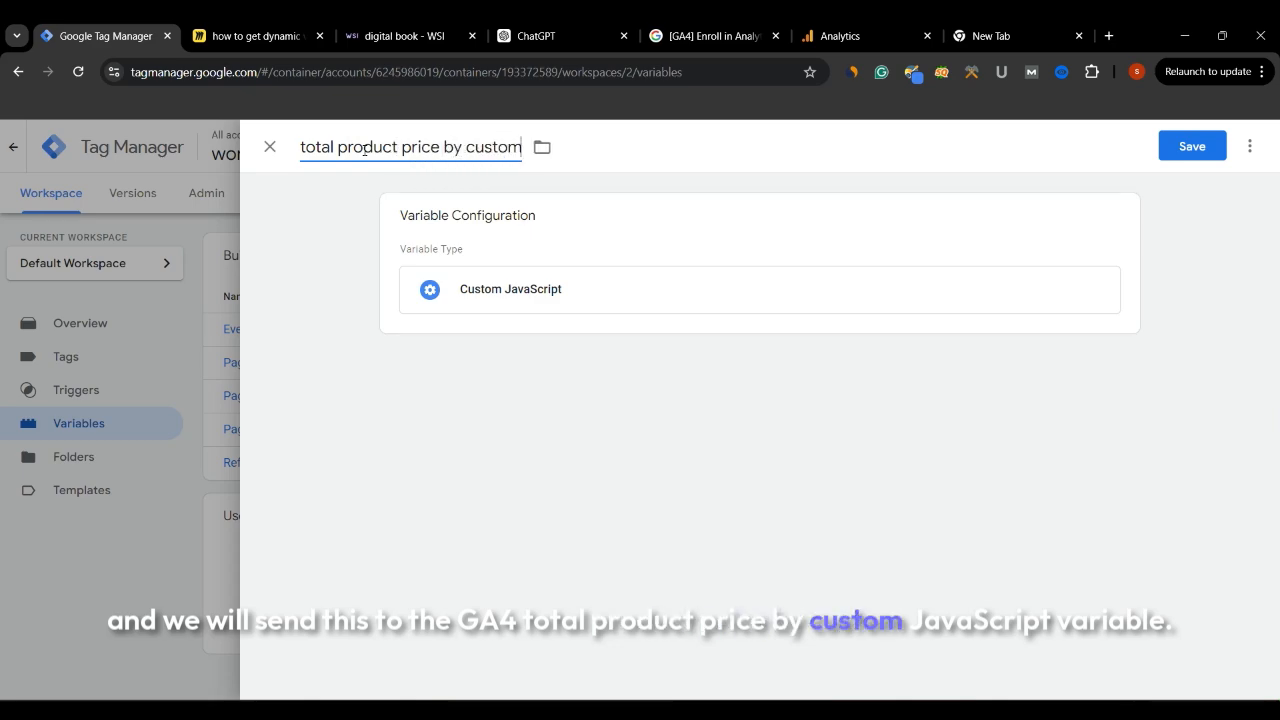
{"action": "type", "text": " javascript variable"}
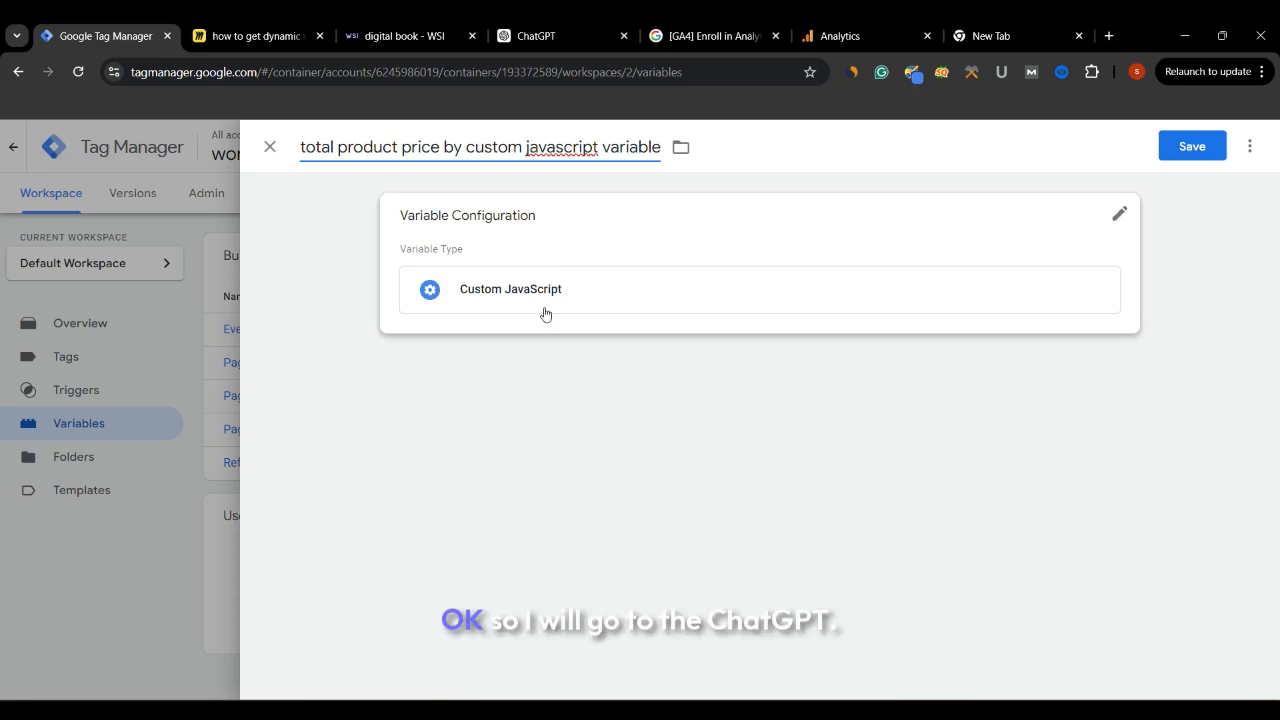
{"action": "left_click", "coordinate": [600, 280]}
{"action": "left_click", "coordinate": [460, 421]}
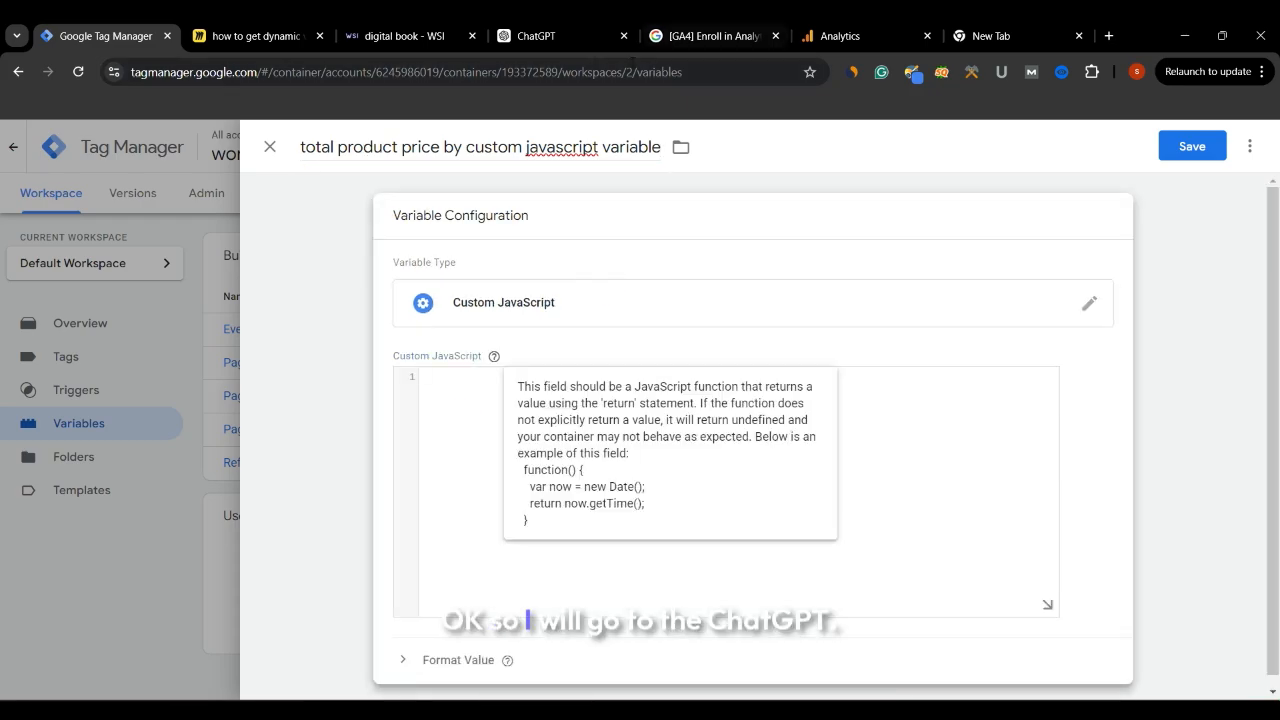
Step: Copy the whole prepared JavaScript prompt from Notepad into the ChatGPT message box
{"action": "left_click", "coordinate": [545, 37]}
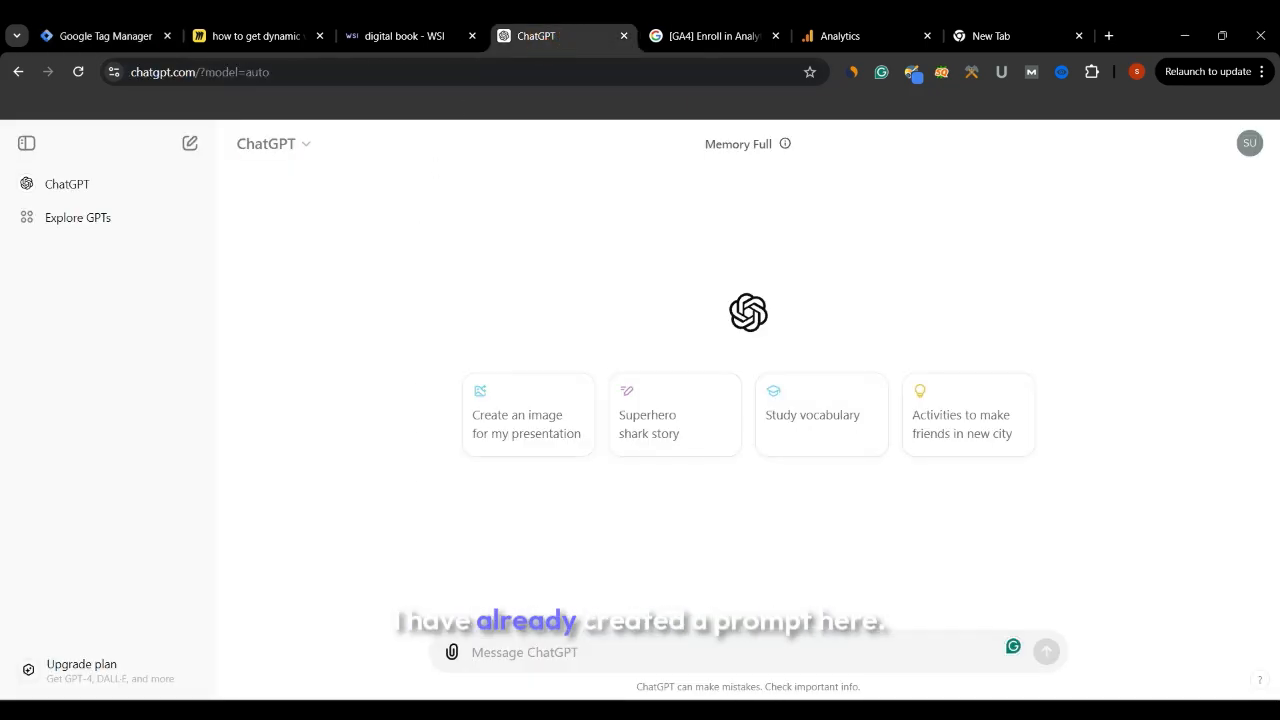
{"action": "left_click", "coordinate": [796, 710]}
{"action": "left_click", "coordinate": [856, 650]}
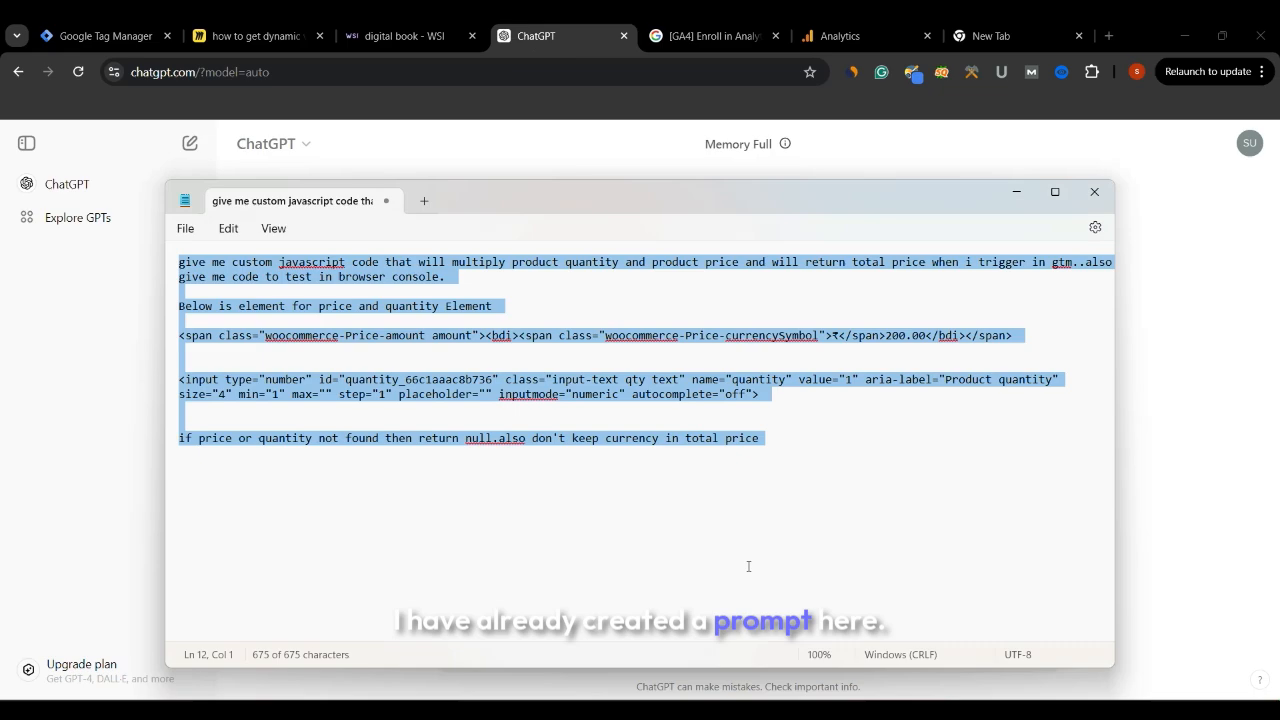
{"action": "left_click", "coordinate": [548, 447]}
{"action": "key", "text": "ctrl+a"}
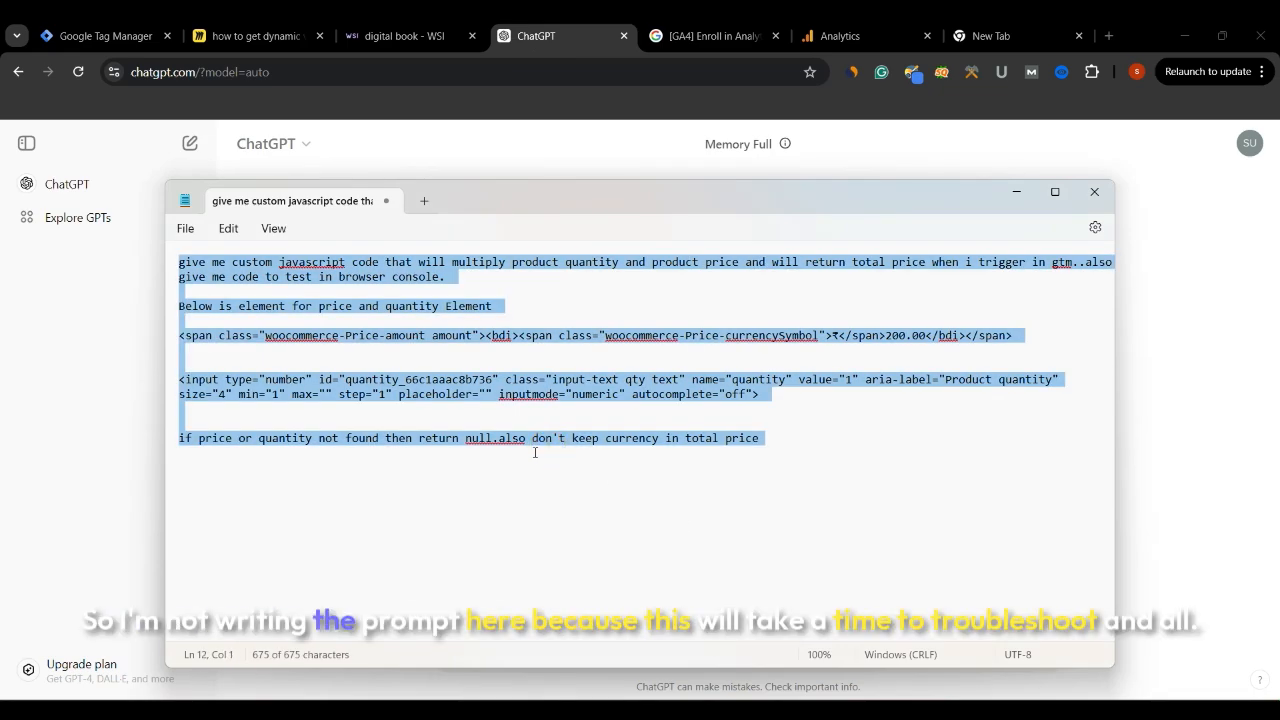
{"action": "key", "text": "alt+Tab"}
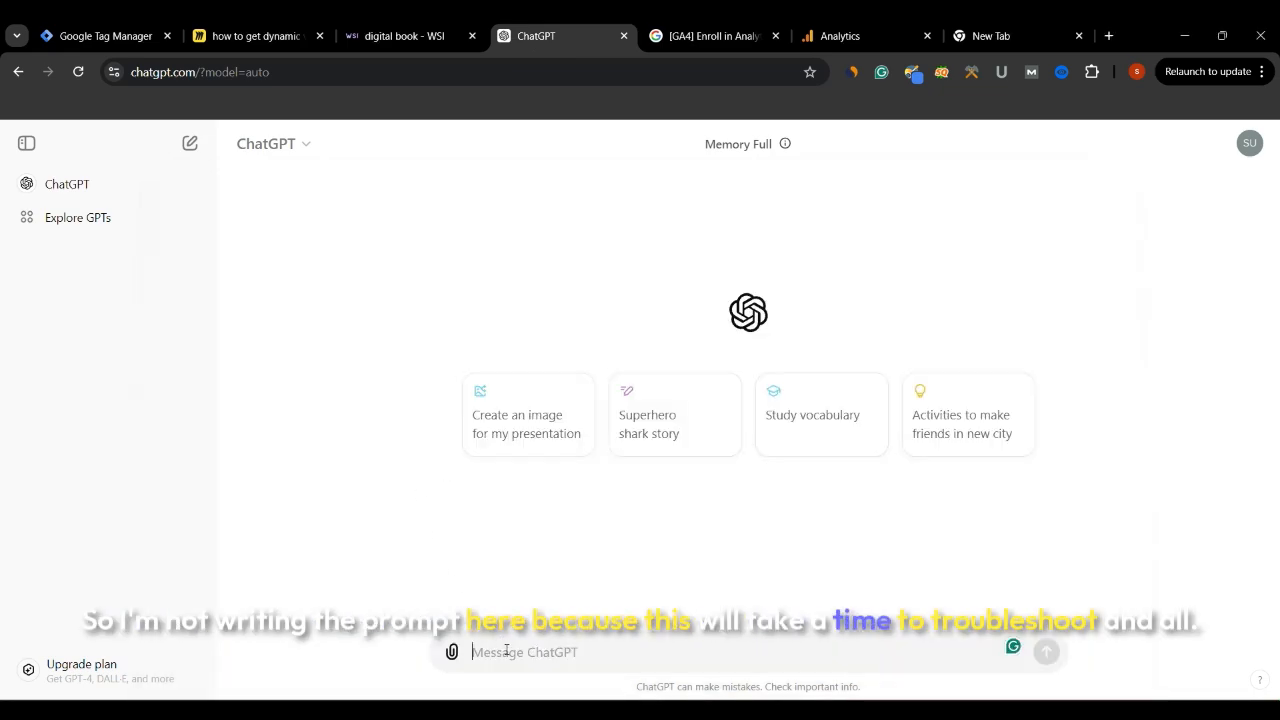
{"action": "key", "text": "ctrl+v"}
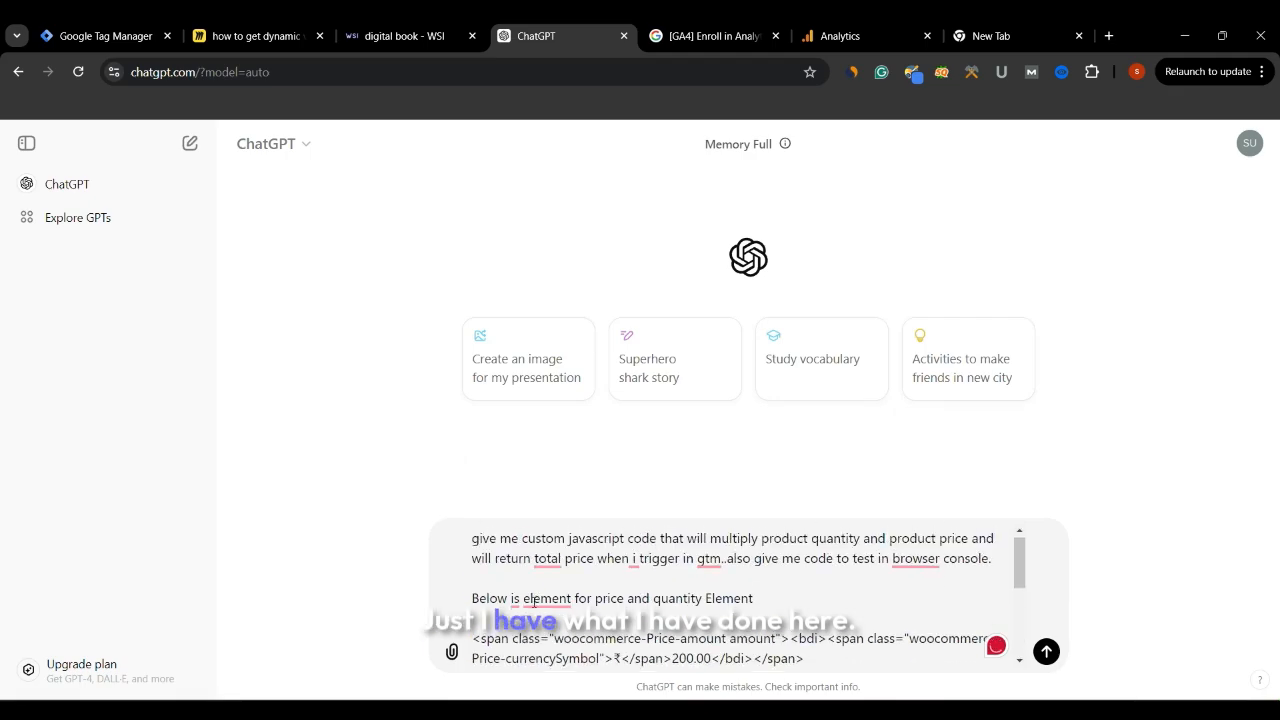
Step: Review the pasted prompt's instructions and highlight the WooCommerce price span element in it
{"action": "scroll", "coordinate": [534, 602], "scroll_direction": "down", "scroll_amount": 1}
{"action": "scroll", "coordinate": [534, 602], "scroll_direction": "up", "scroll_amount": 1}
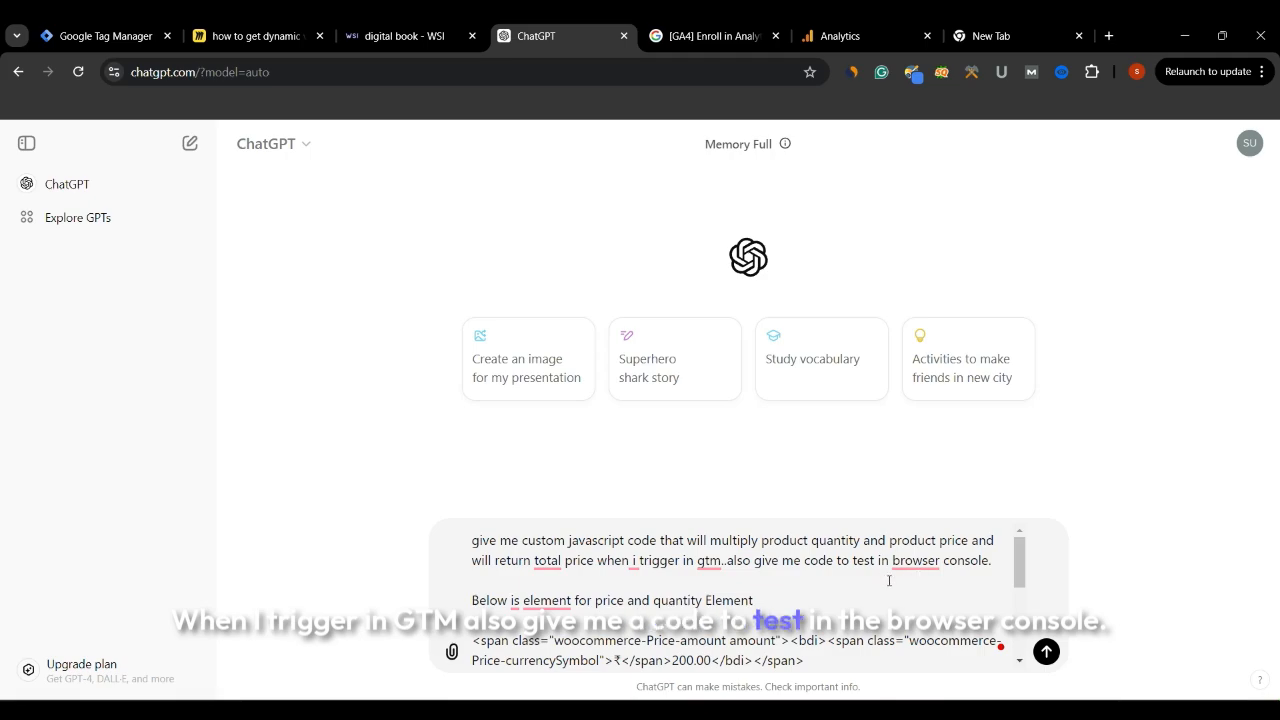
{"action": "scroll", "coordinate": [583, 587], "scroll_direction": "down", "scroll_amount": 1}
{"action": "scroll", "coordinate": [583, 587], "scroll_direction": "up", "scroll_amount": 1}
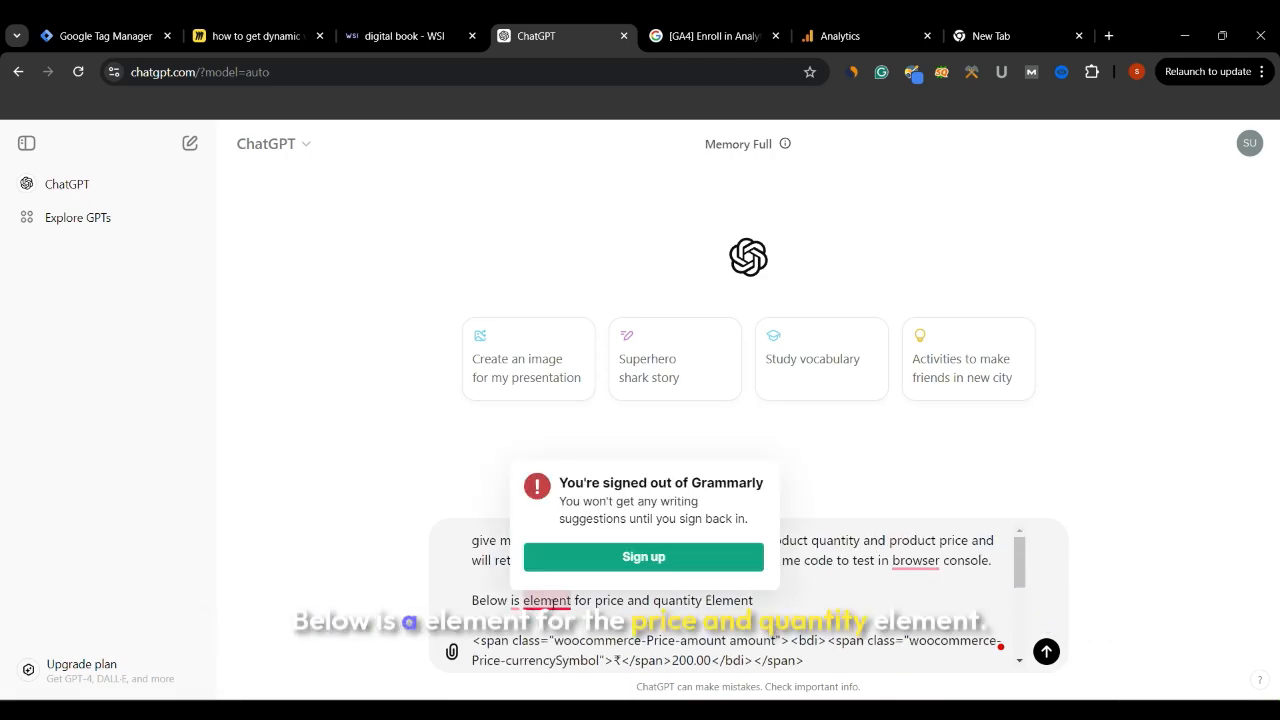
{"action": "scroll", "coordinate": [486, 561], "scroll_direction": "down", "scroll_amount": 1}
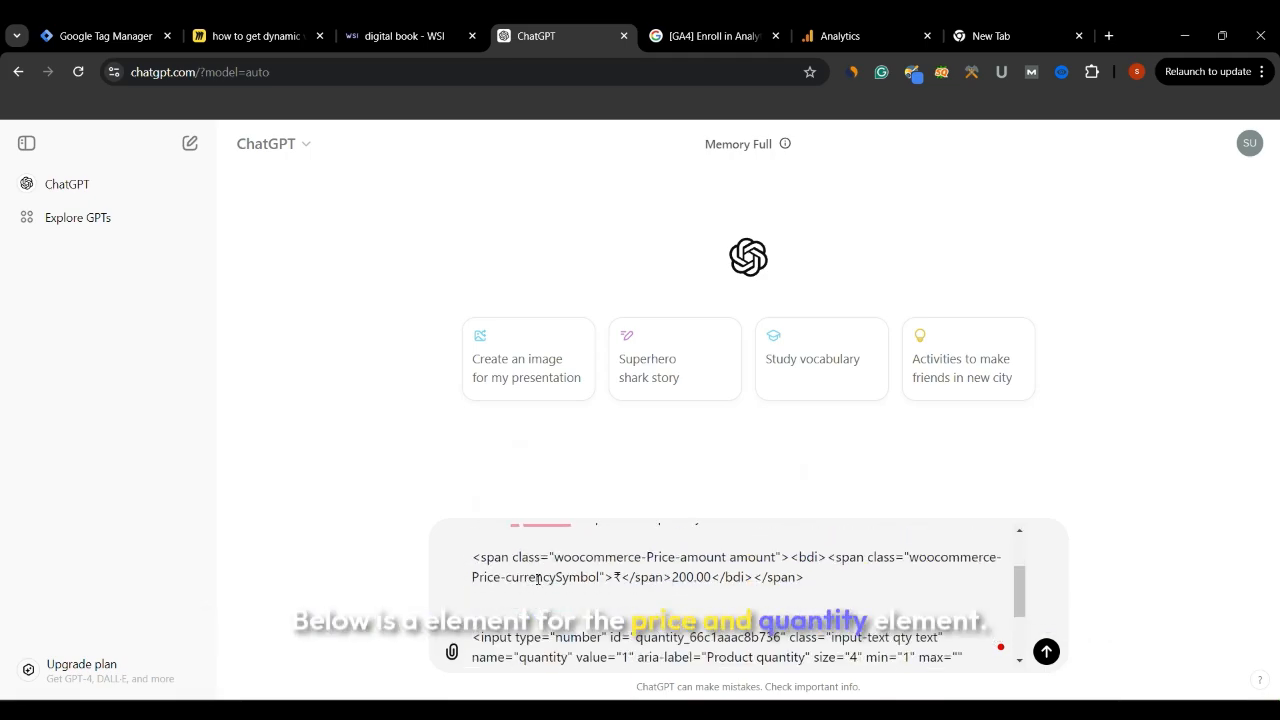
{"action": "left_click_drag", "start_coordinate": [474, 557], "coordinate": [817, 593]}
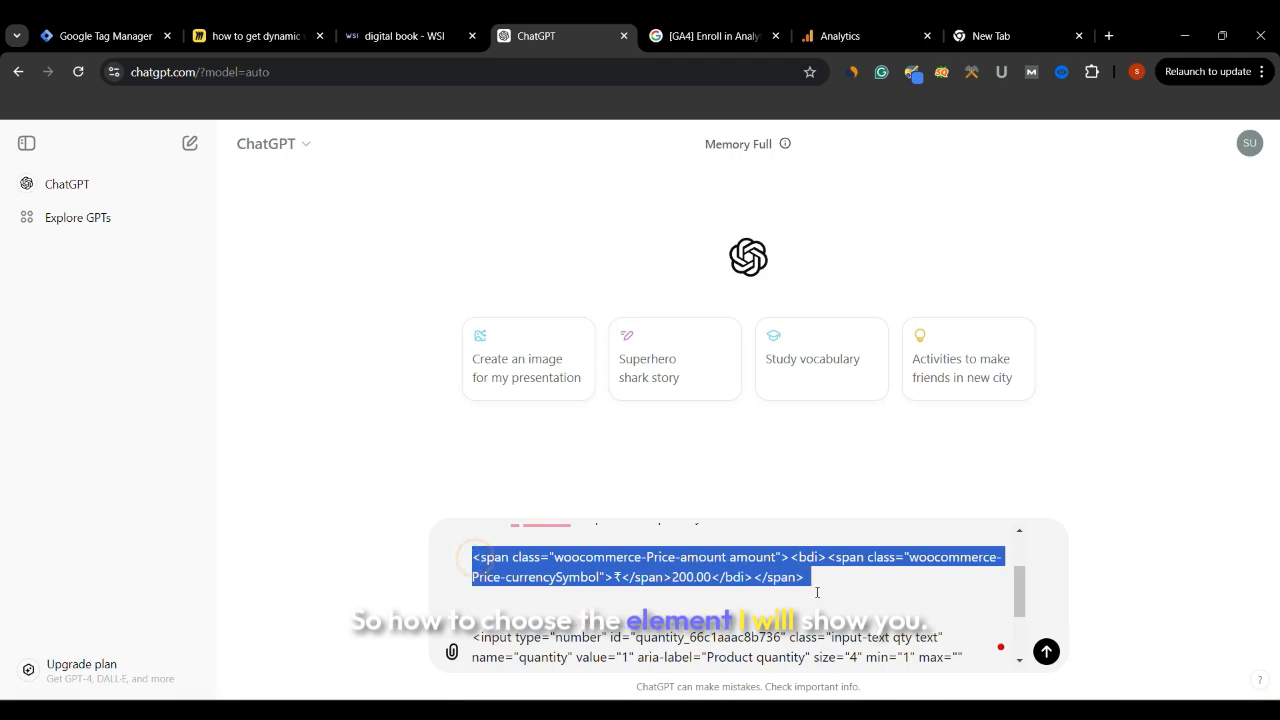
Step: Switch to the digital book product page, inspect the quantity field and open the options for its HTML input element
{"action": "left_click", "coordinate": [394, 38]}
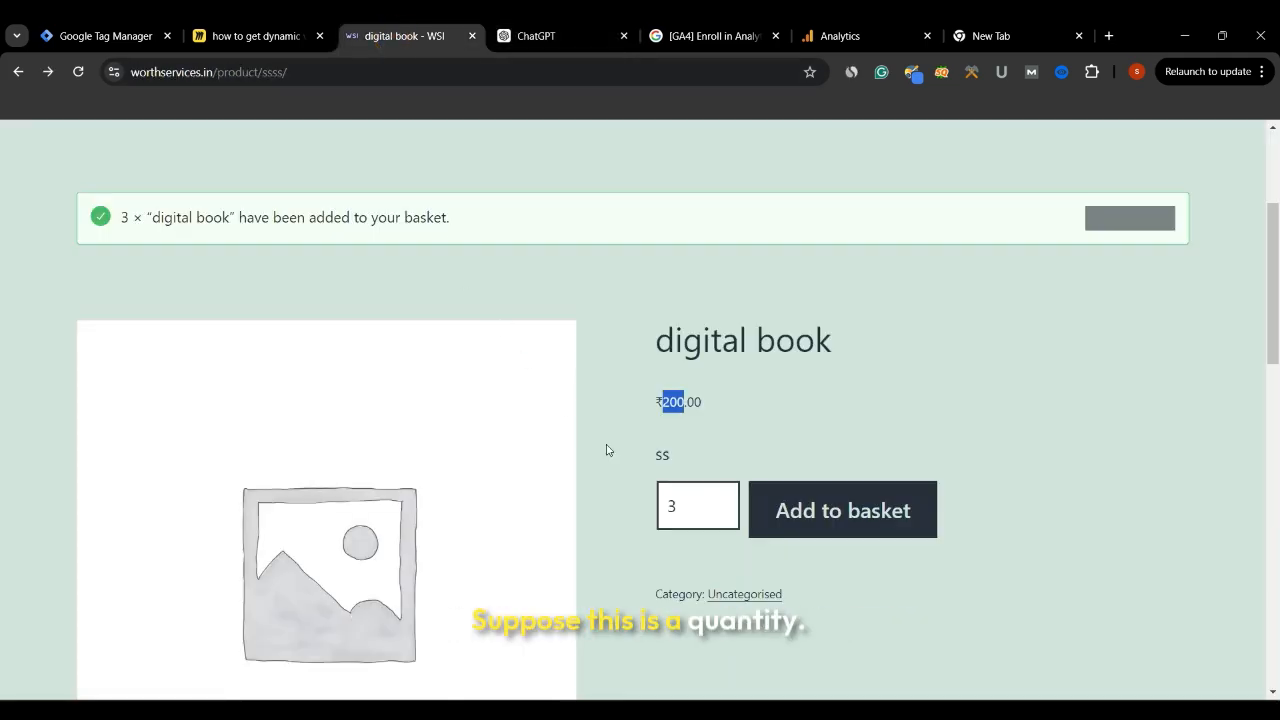
{"action": "left_click", "coordinate": [683, 500]}
{"action": "right_click", "coordinate": [683, 500]}
{"action": "left_click", "coordinate": [700, 481]}
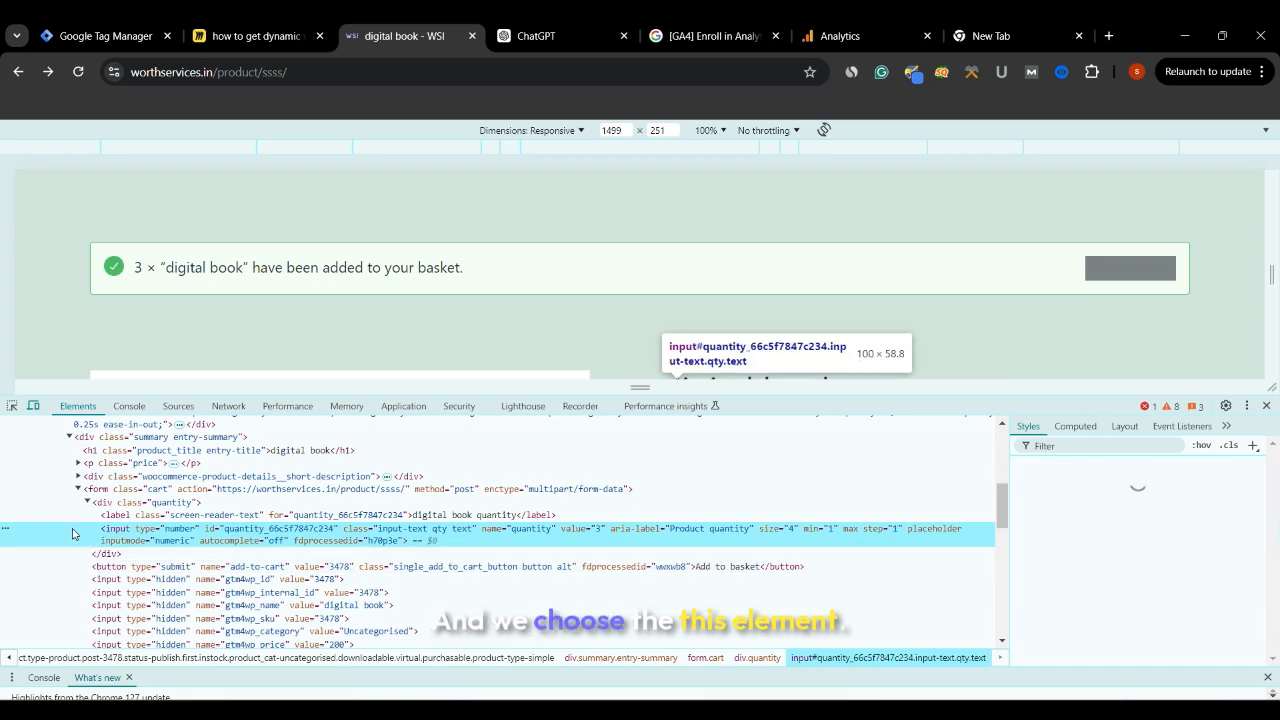
{"action": "right_click", "coordinate": [10, 531]}
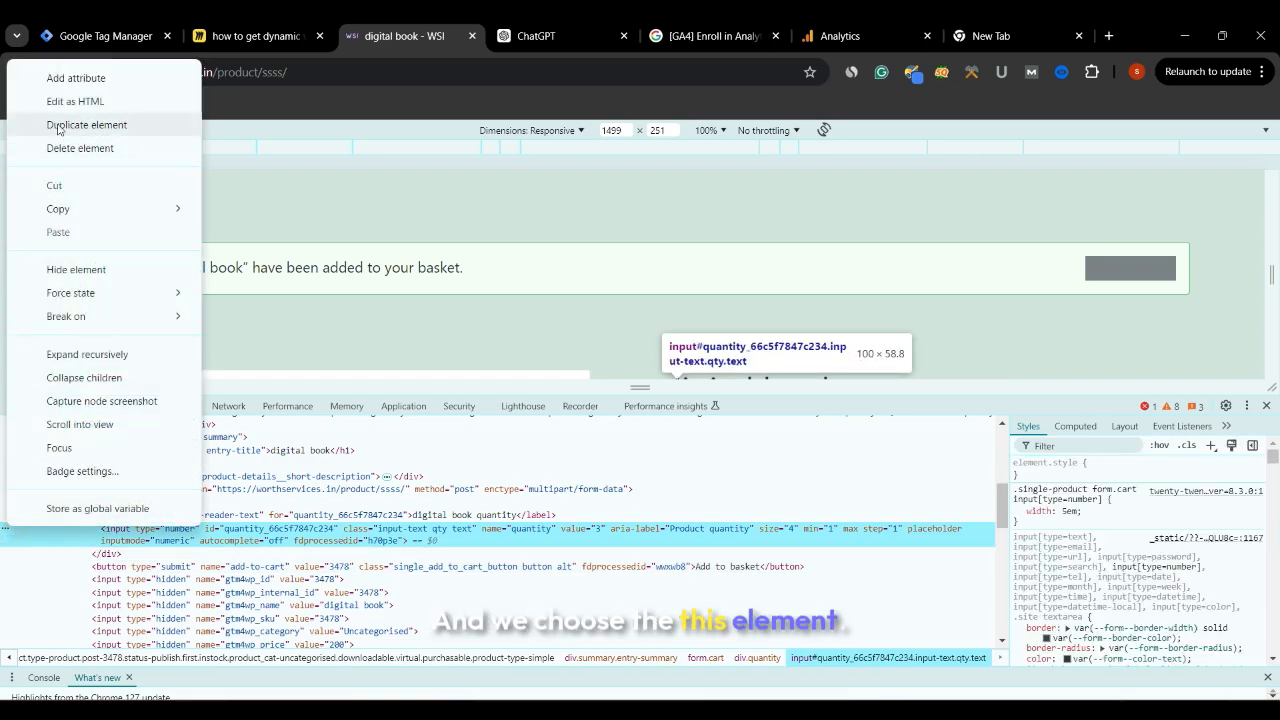
Step: Return to ChatGPT and highlight the quantity input element and the price span element in the prompt
{"action": "left_click", "coordinate": [570, 38]}
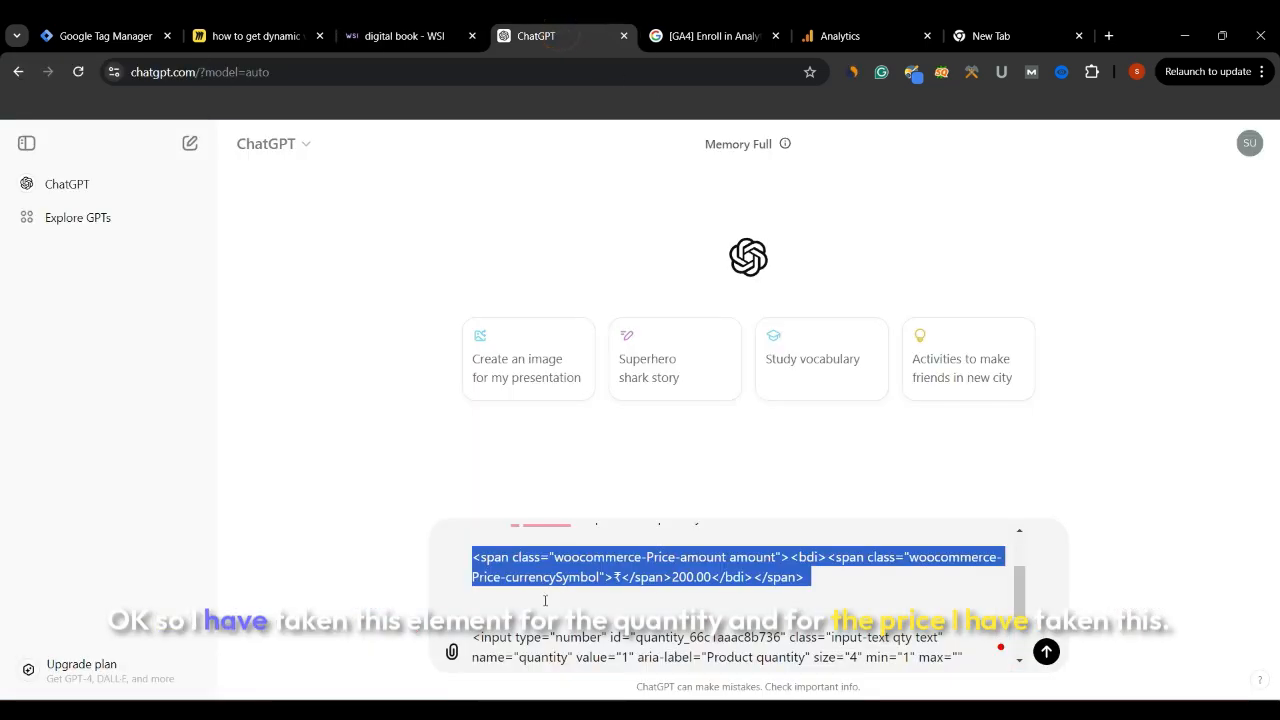
{"action": "left_click_drag", "start_coordinate": [472, 637], "coordinate": [892, 582]}
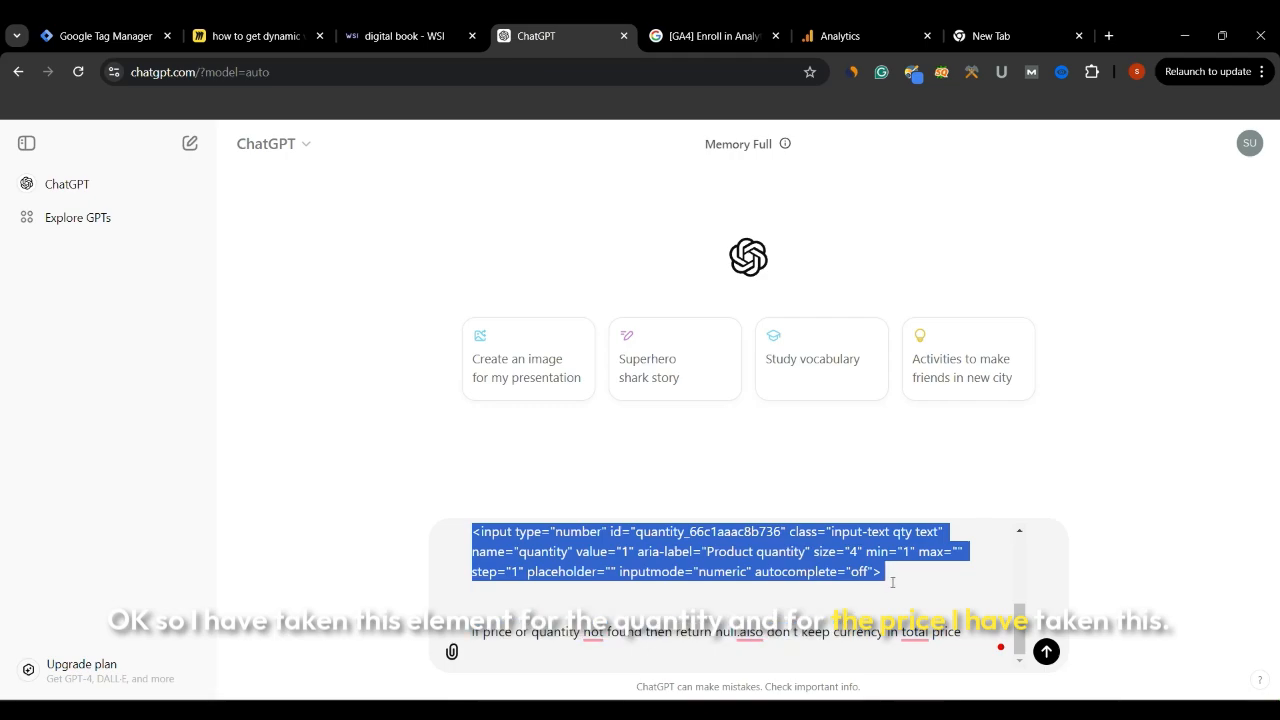
{"action": "scroll", "coordinate": [670, 580], "scroll_direction": "up", "scroll_amount": 1}
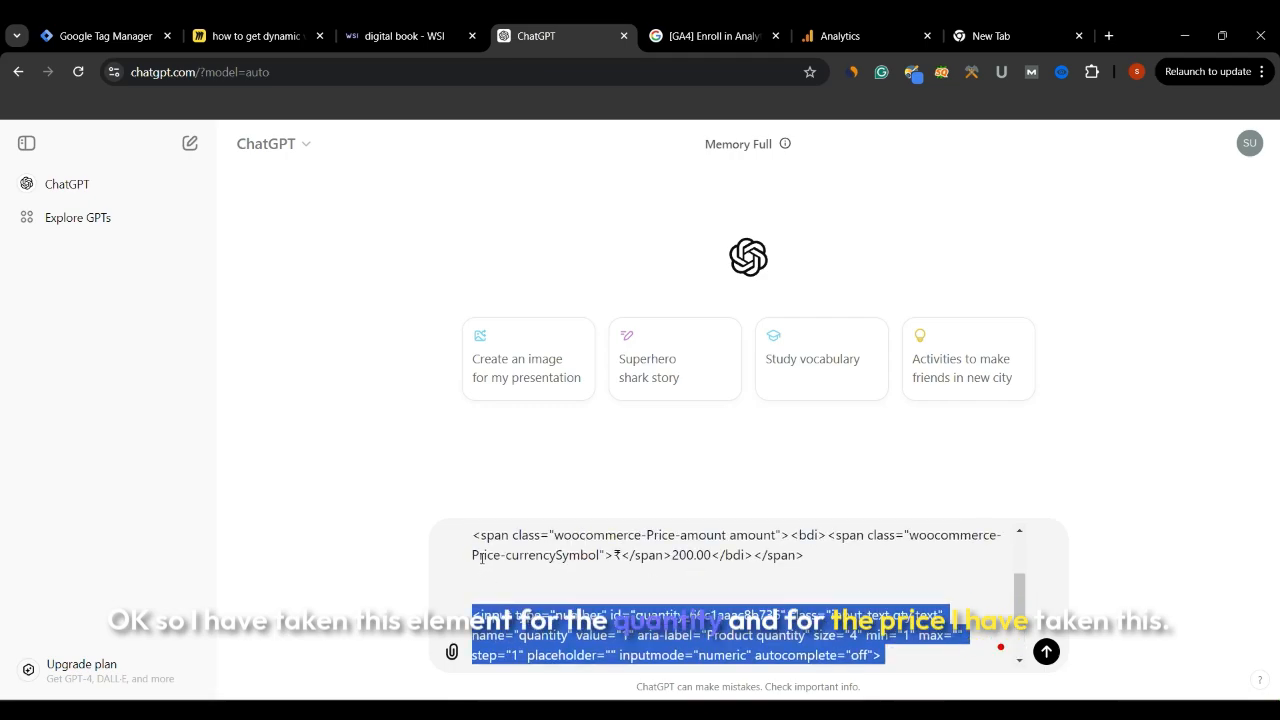
{"action": "left_click_drag", "start_coordinate": [474, 535], "coordinate": [808, 567]}
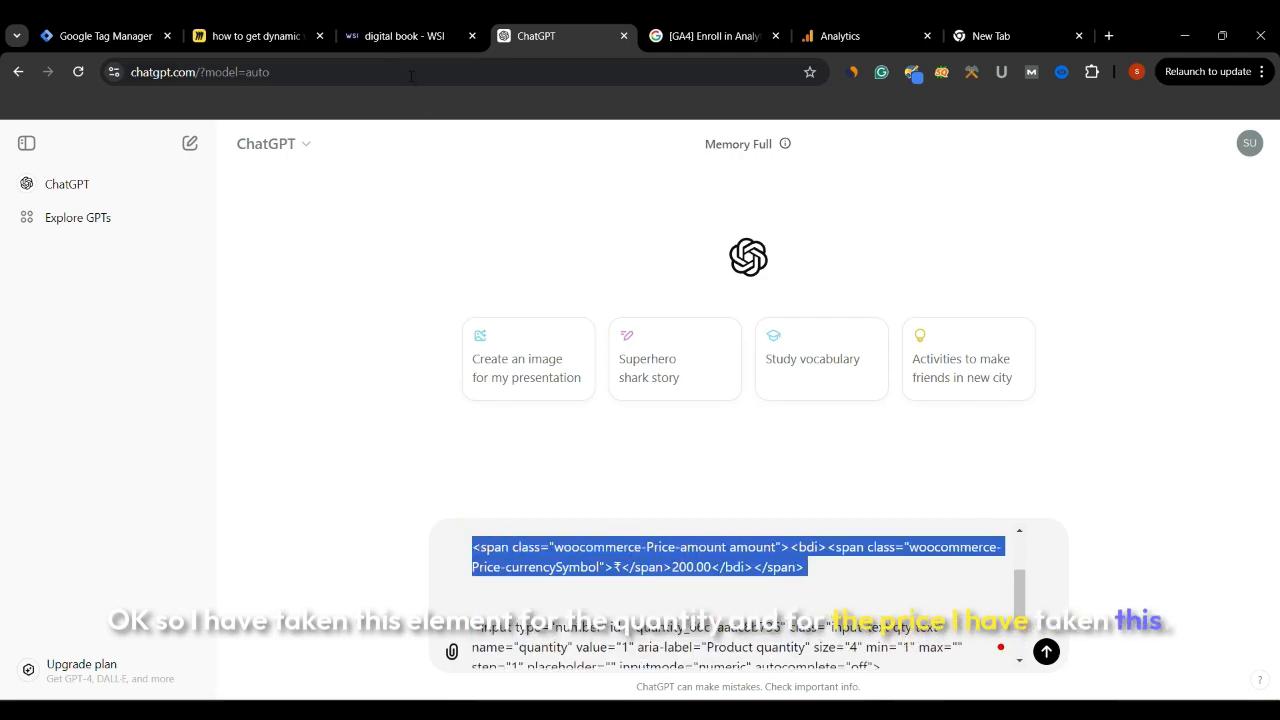
Step: Switch to the digital book product page, inspect the displayed price and select its WooCommerce price span in the HTML
{"action": "left_click", "coordinate": [405, 36]}
{"action": "scroll", "coordinate": [620, 290], "scroll_direction": "down", "scroll_amount": 2}
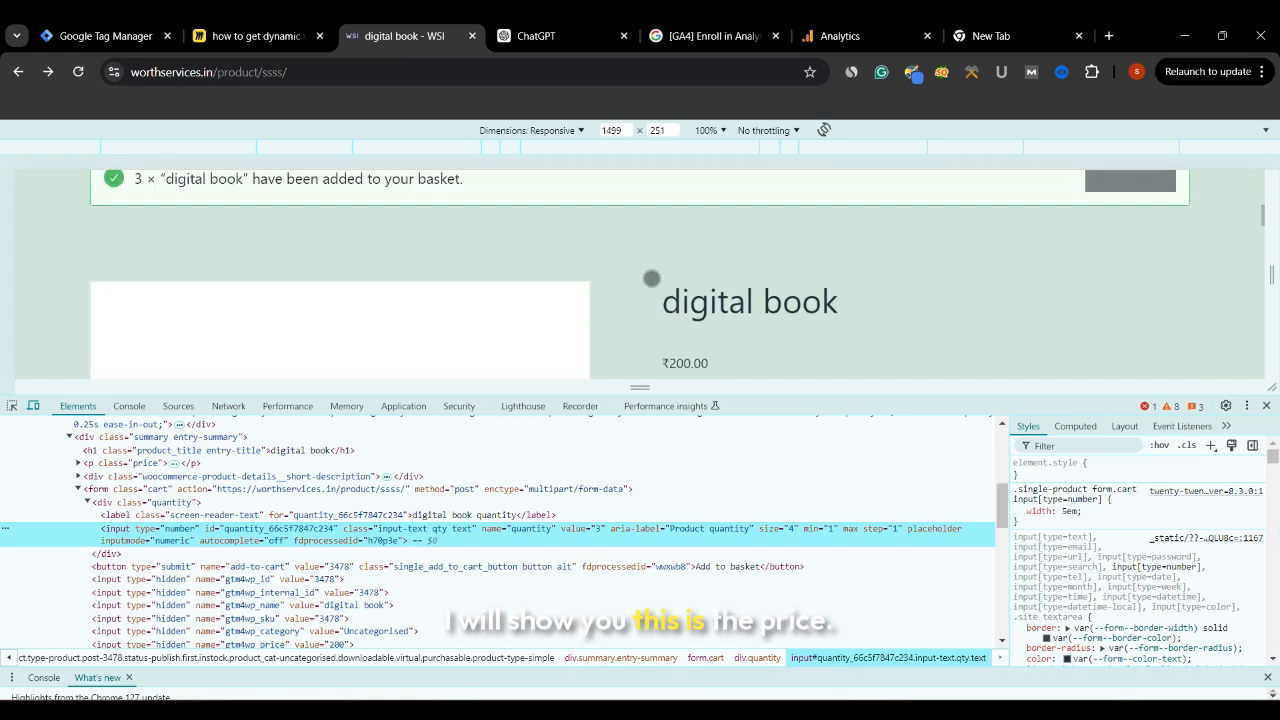
{"action": "scroll", "coordinate": [651, 278], "scroll_direction": "down", "scroll_amount": 2}
{"action": "right_click", "coordinate": [694, 202]}
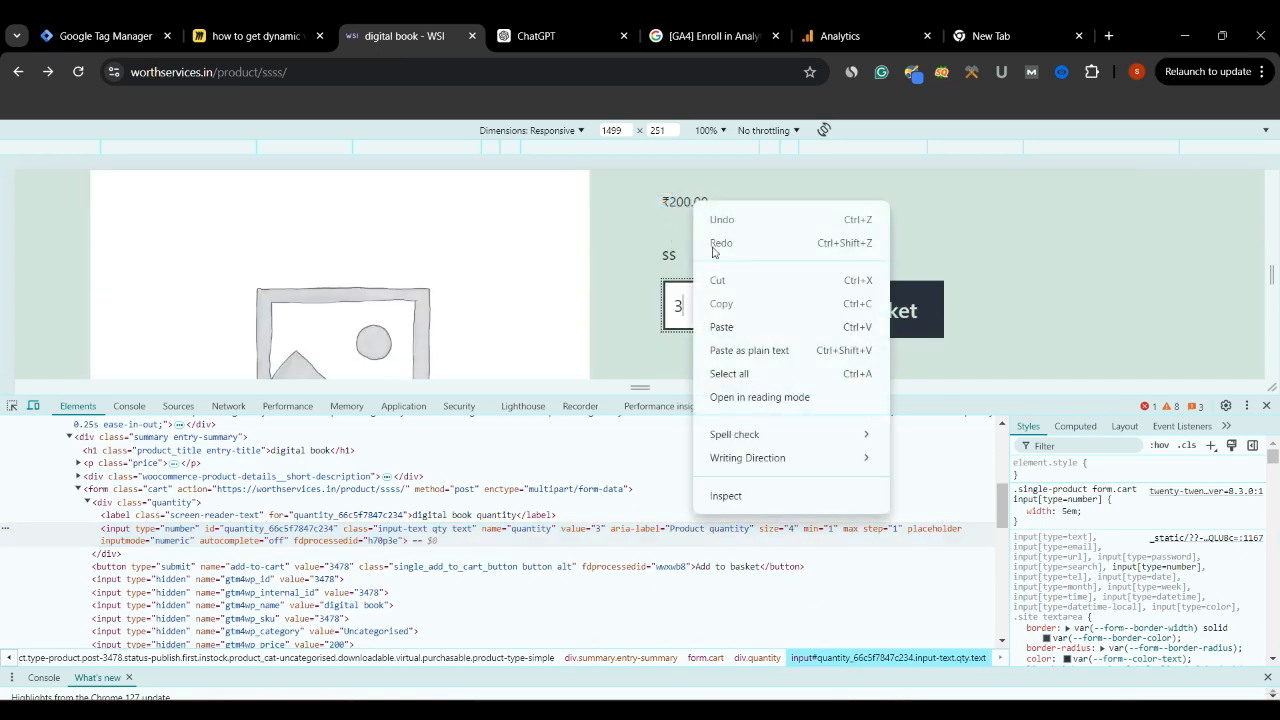
{"action": "left_click", "coordinate": [716, 487]}
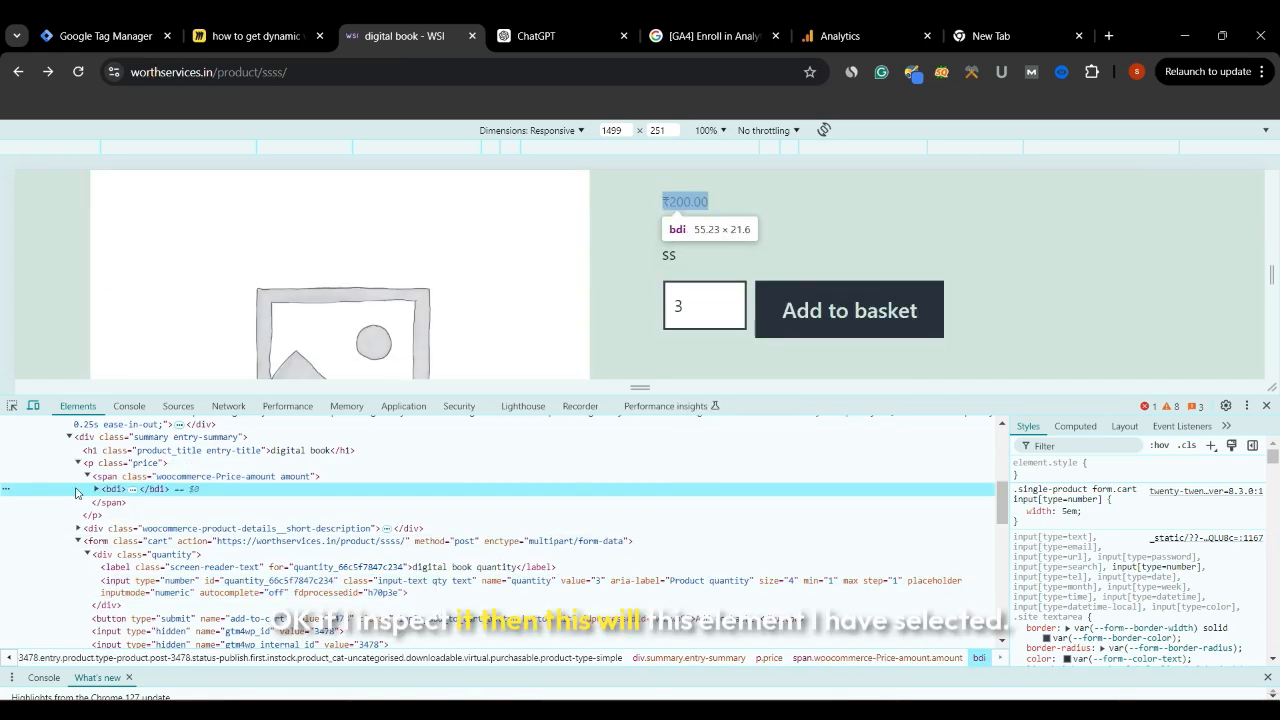
{"action": "left_click", "coordinate": [88, 477]}
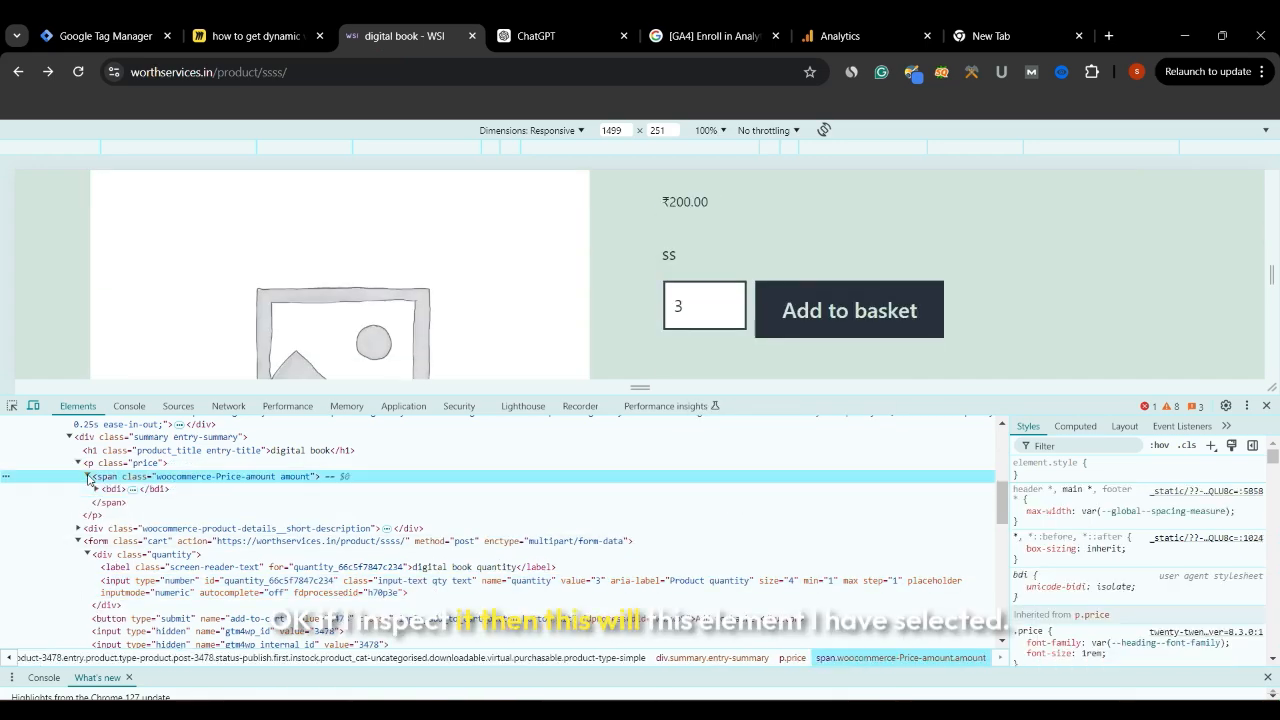
Step: Collapse and re-expand the WooCommerce price span, and open it for editing as HTML to show its full markup
{"action": "left_click", "coordinate": [7, 478]}
{"action": "left_click", "coordinate": [84, 482]}
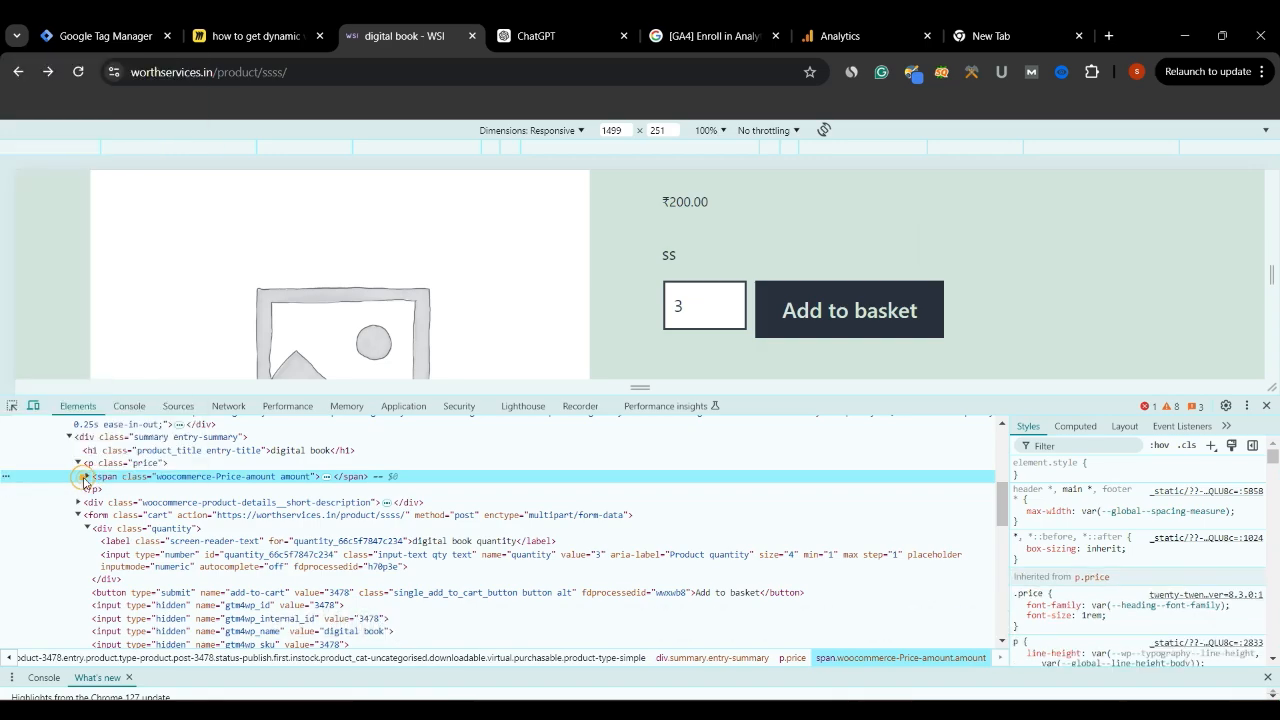
{"action": "left_click", "coordinate": [86, 478]}
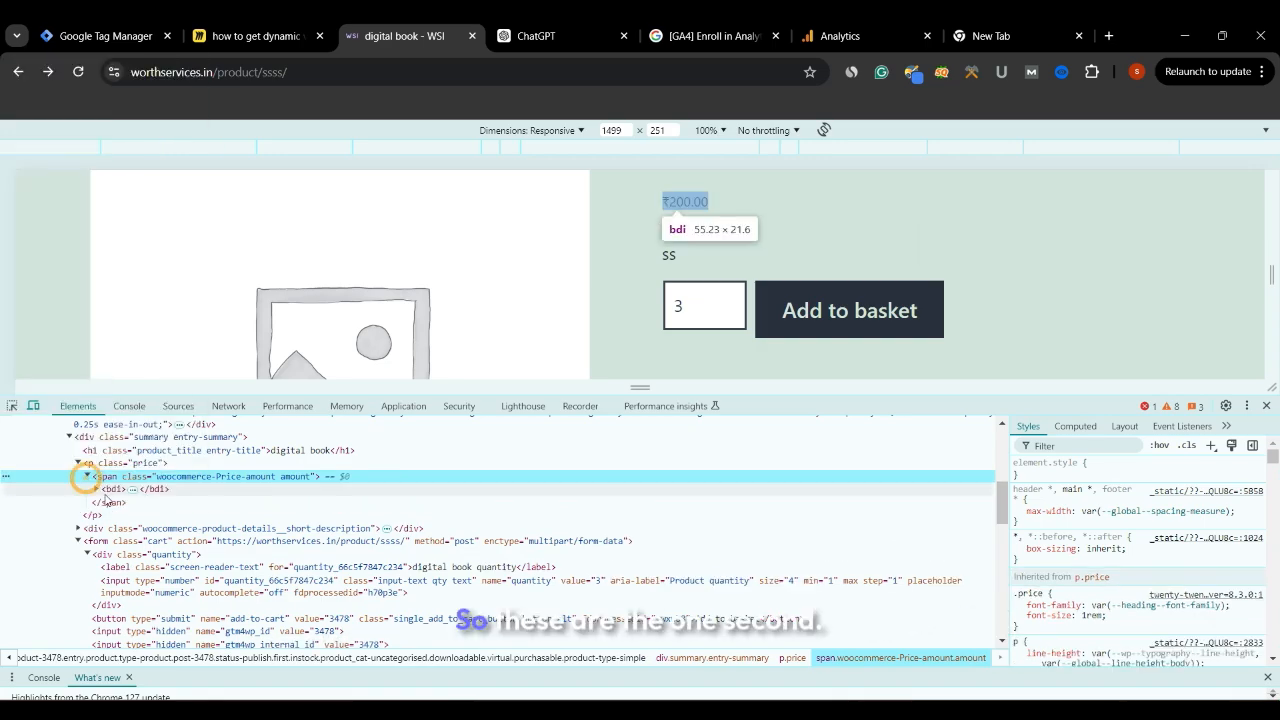
{"action": "left_click", "coordinate": [10, 479]}
{"action": "left_click", "coordinate": [78, 115]}
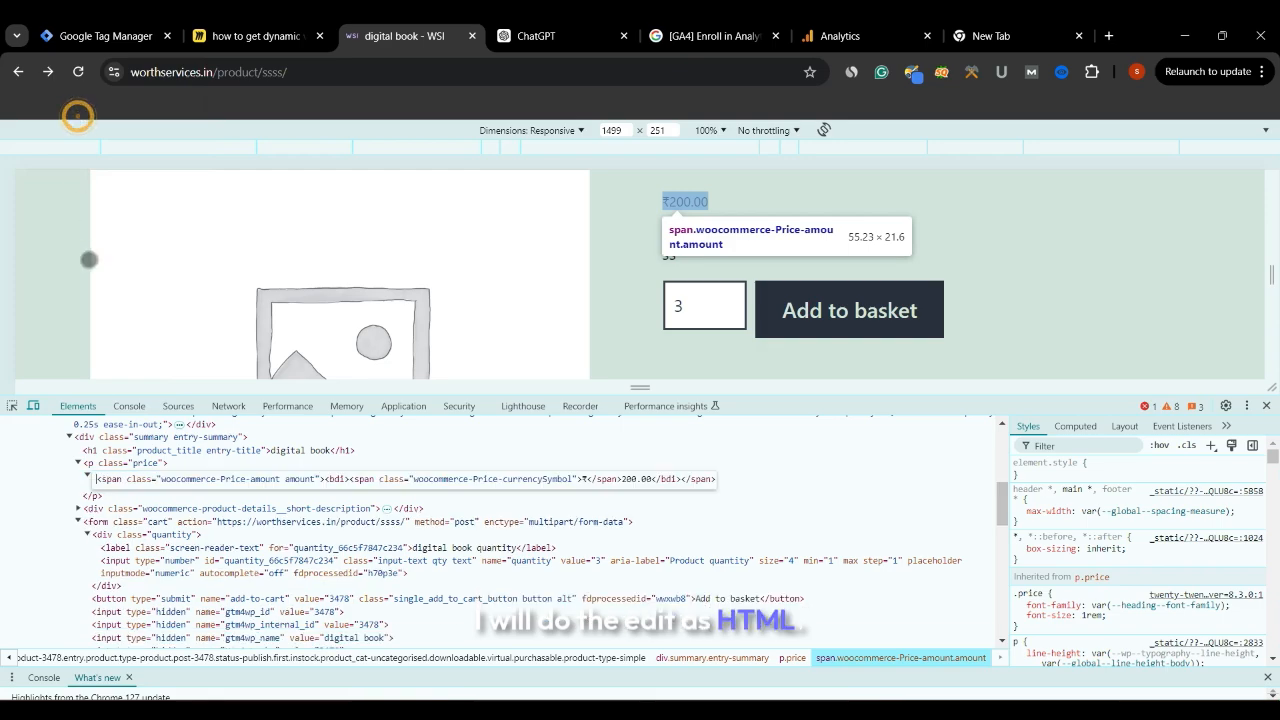
{"action": "left_click", "coordinate": [236, 483]}
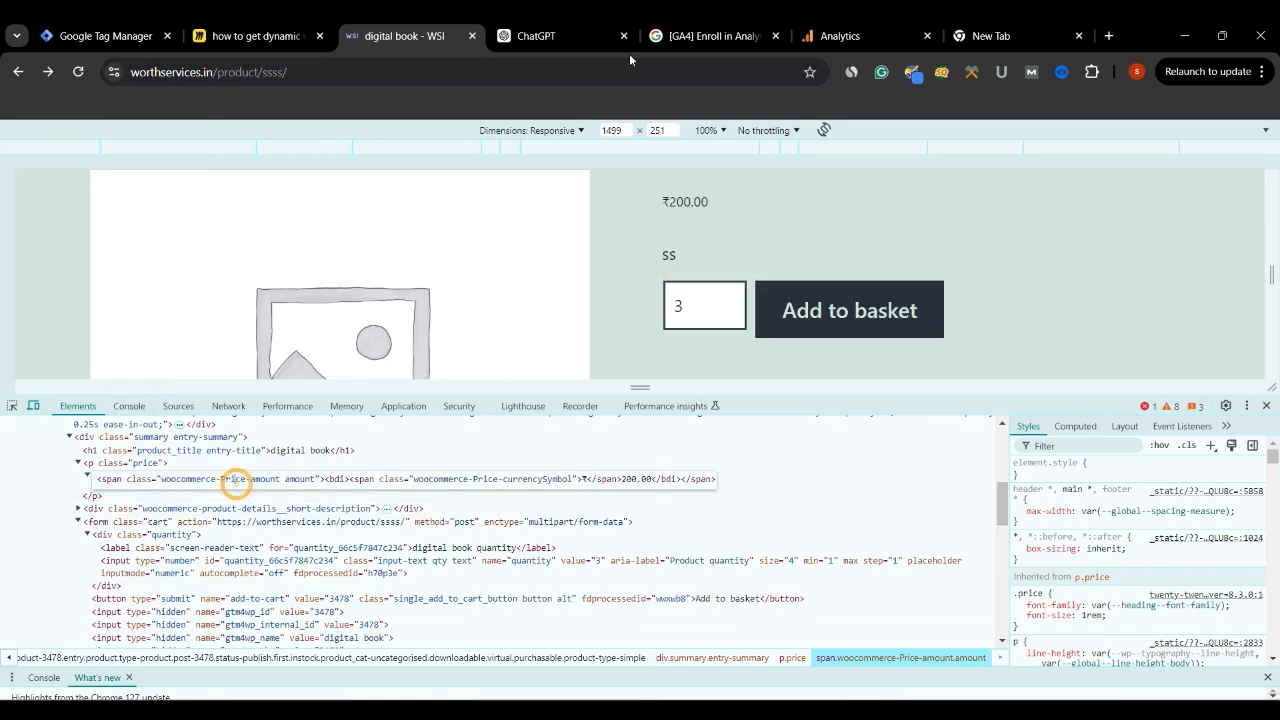
Step: Return to ChatGPT, read through the pasted prompt and submit it
{"action": "left_click", "coordinate": [570, 36]}
{"action": "scroll", "coordinate": [668, 593], "scroll_direction": "up", "scroll_amount": 2}
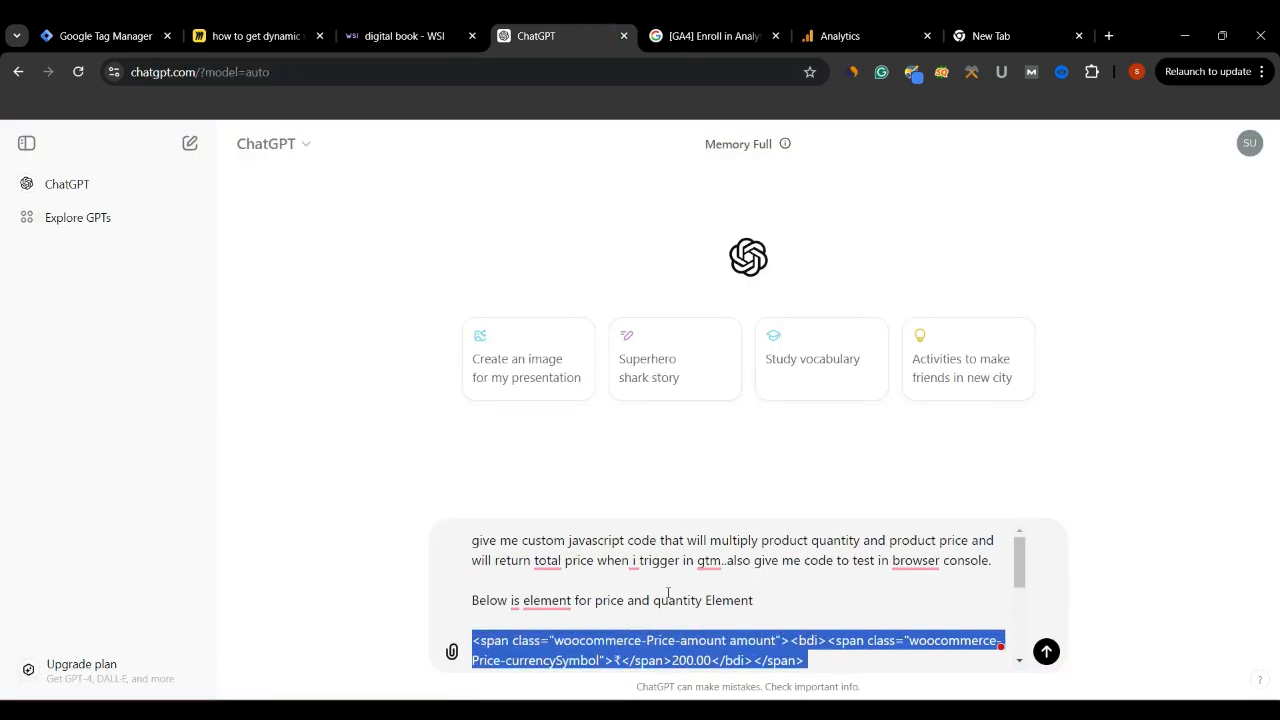
{"action": "scroll", "coordinate": [668, 593], "scroll_direction": "down", "scroll_amount": 3}
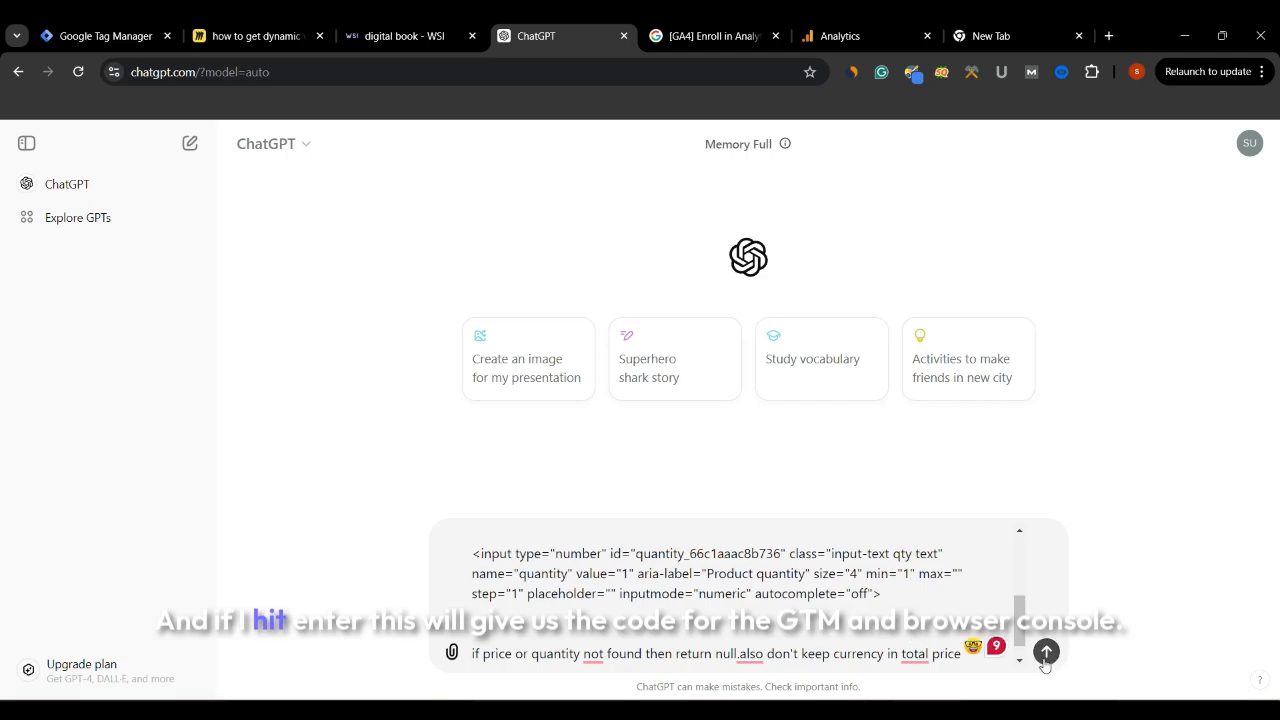
{"action": "left_click", "coordinate": [1045, 655]}
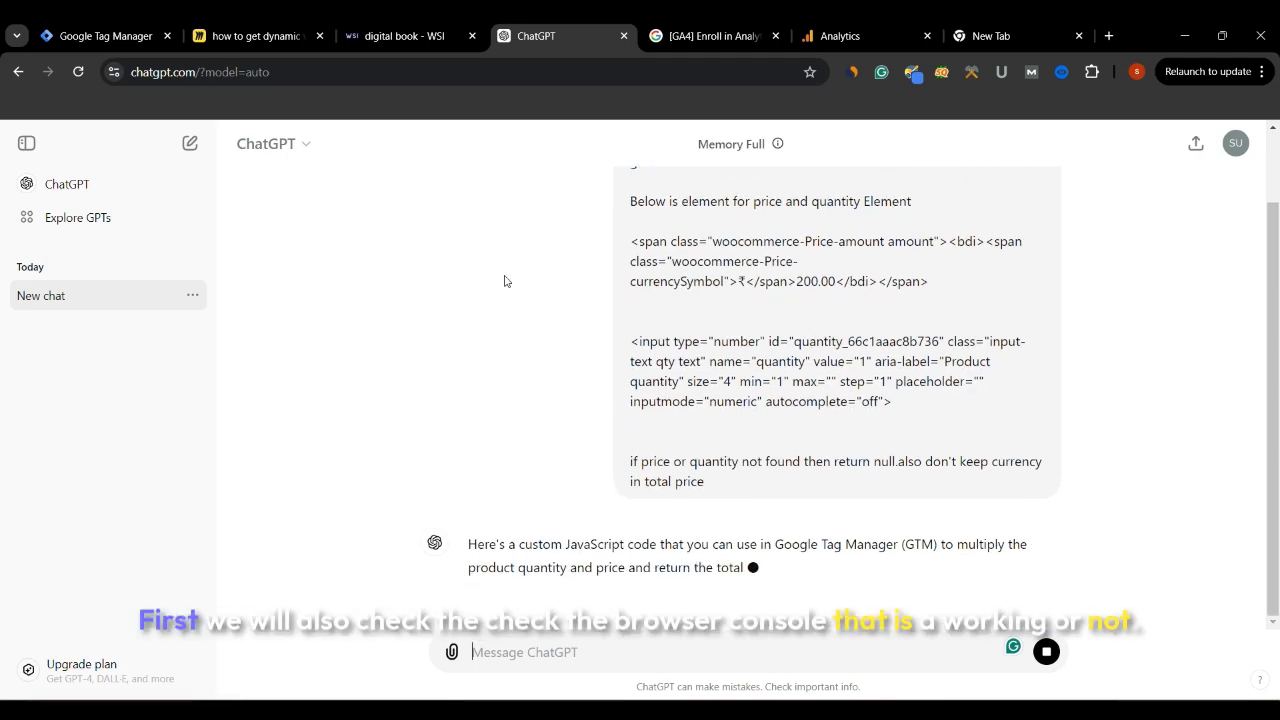
Step: Open the browser console on the digital book product page and return to the ChatGPT reply
{"action": "left_click", "coordinate": [391, 37]}
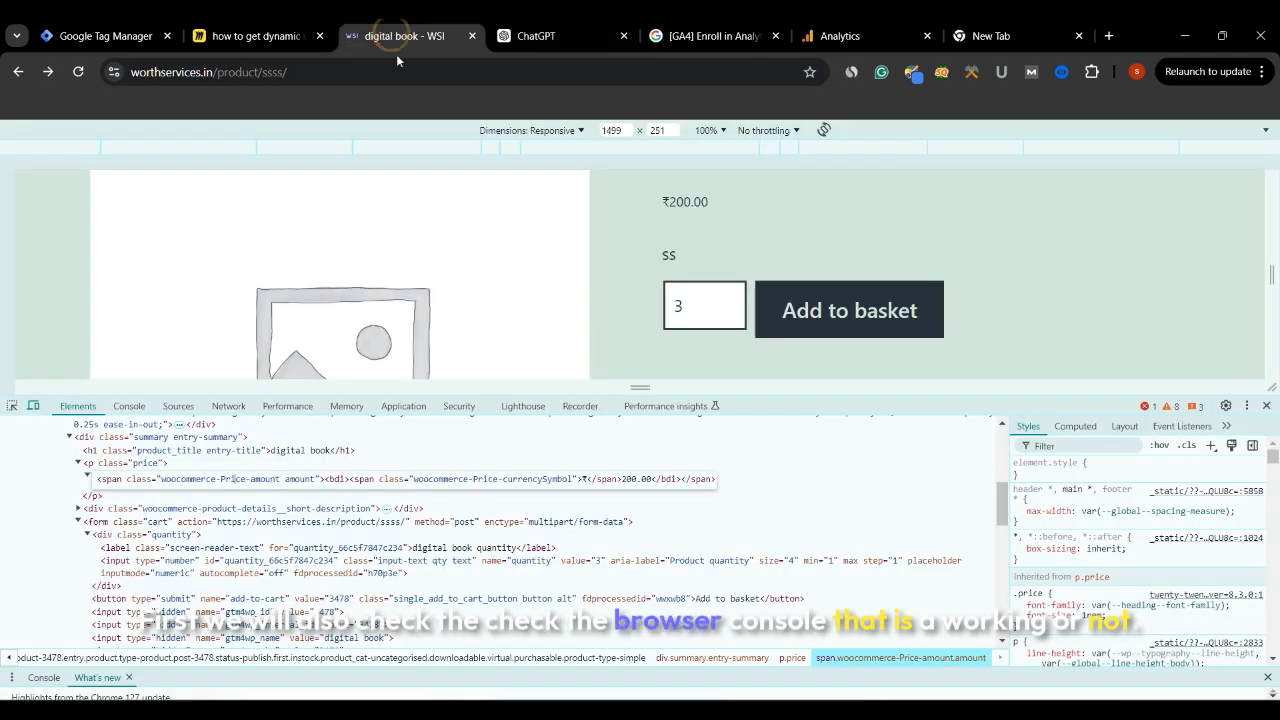
{"action": "left_click", "coordinate": [131, 407]}
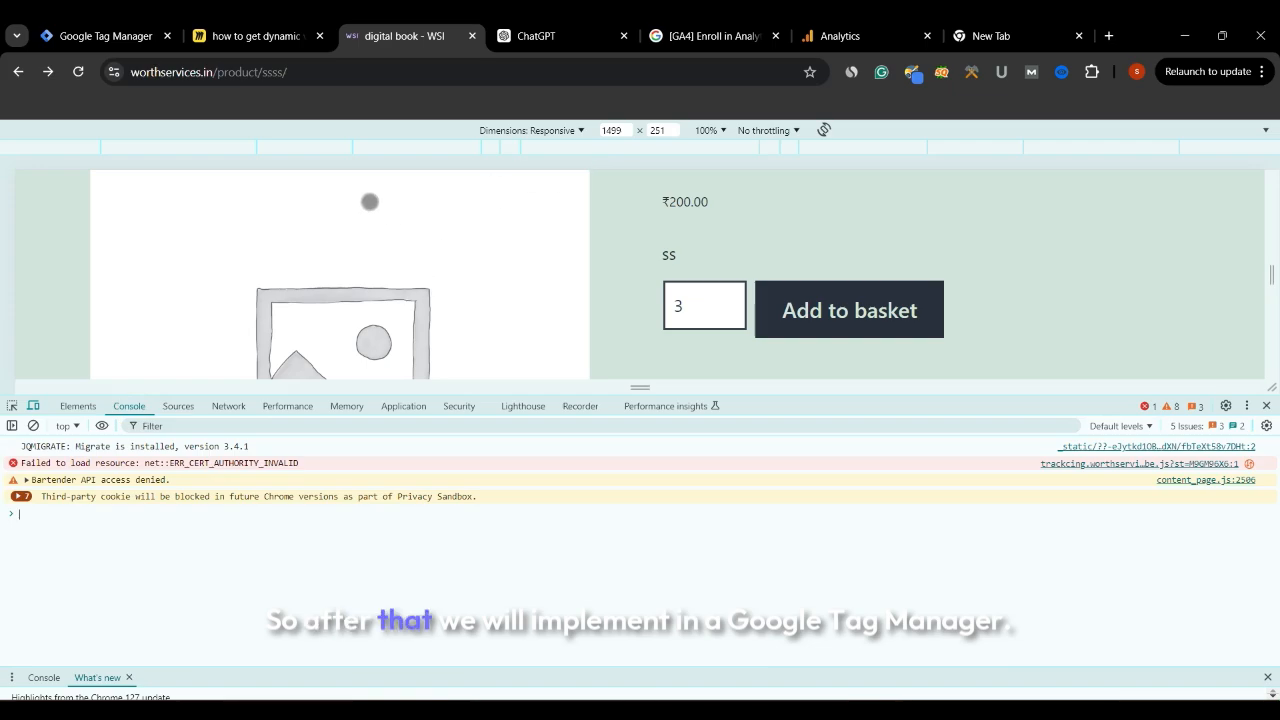
{"action": "left_click", "coordinate": [530, 36]}
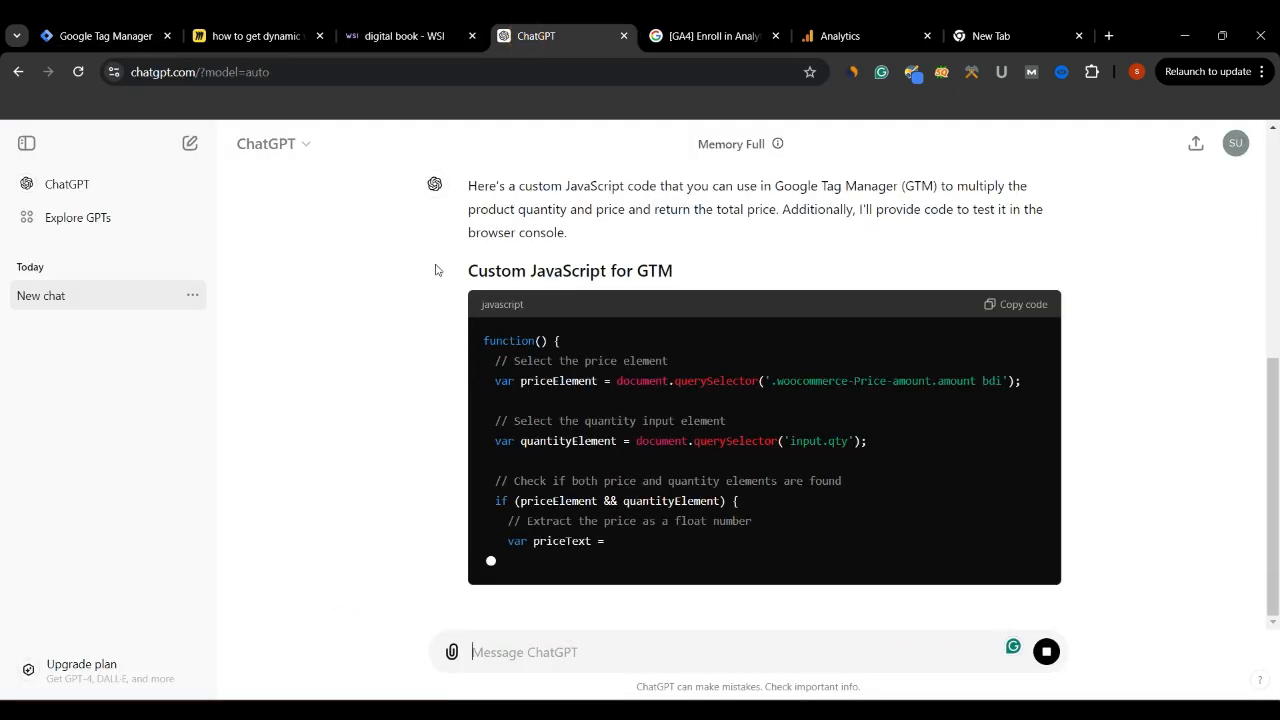
Step: Examine the price, quantity field and Add to basket button on the digital book product page
{"action": "mouse_move", "coordinate": [391, 44]}
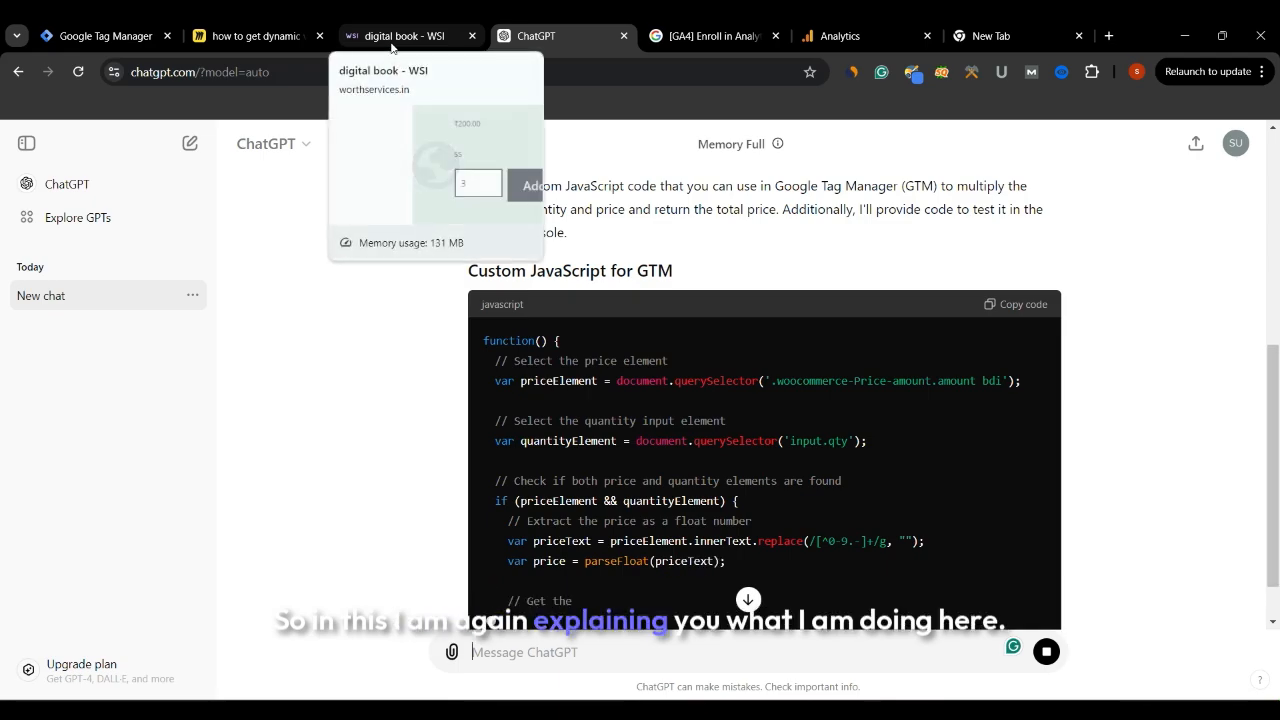
{"action": "left_click", "coordinate": [391, 36]}
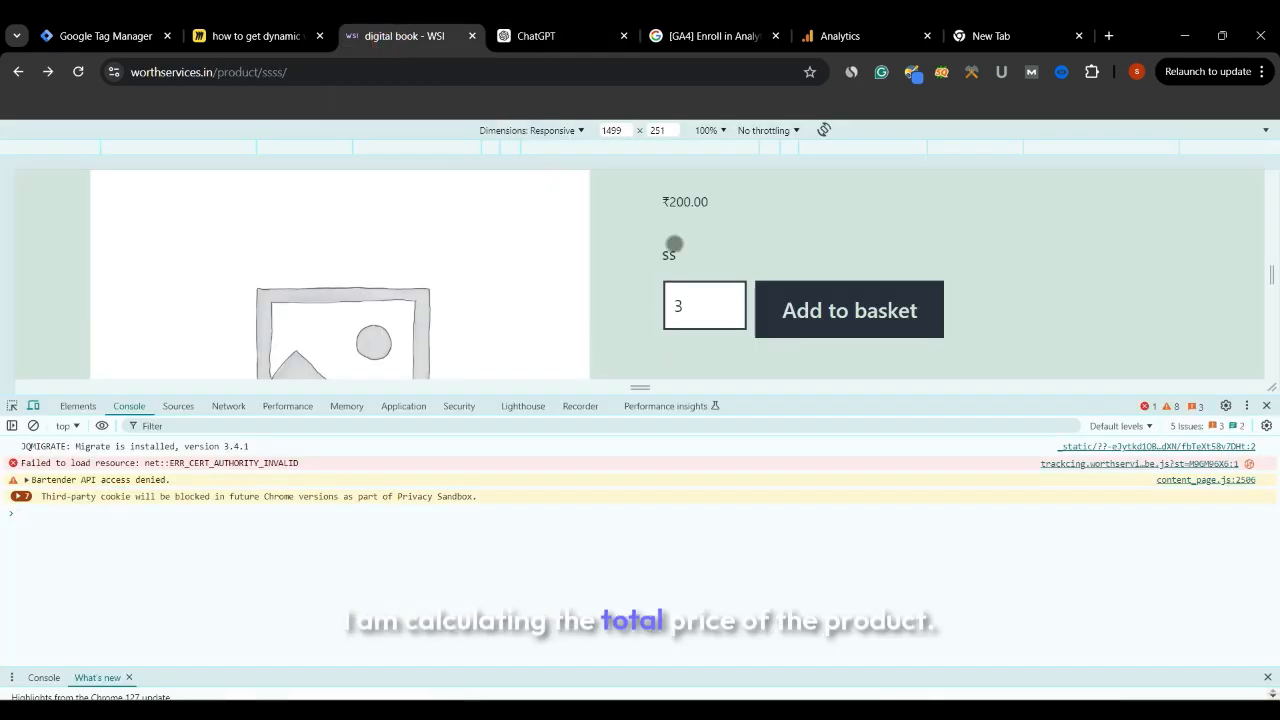
{"action": "scroll", "coordinate": [666, 251], "scroll_direction": "up", "scroll_amount": 1}
{"action": "scroll", "coordinate": [663, 249], "scroll_direction": "down", "scroll_amount": 1}
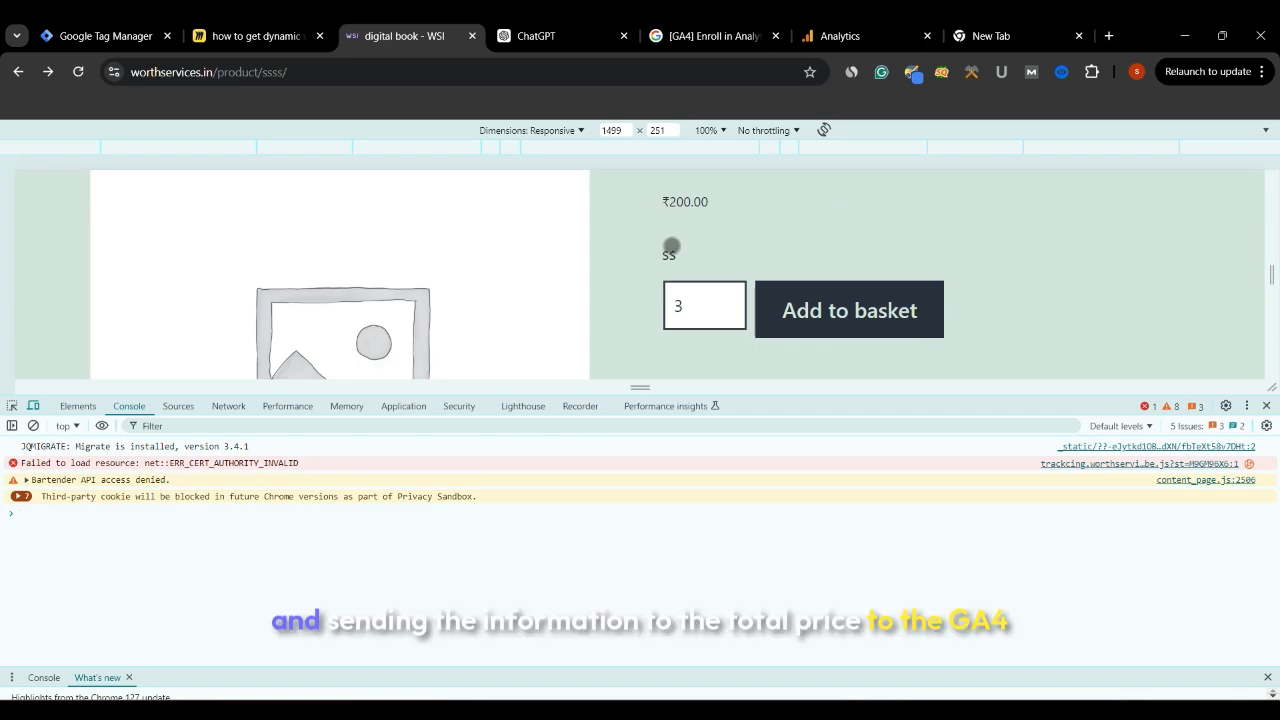
{"action": "scroll", "coordinate": [663, 250], "scroll_direction": "up", "scroll_amount": 1}
{"action": "scroll", "coordinate": [656, 254], "scroll_direction": "down", "scroll_amount": 1}
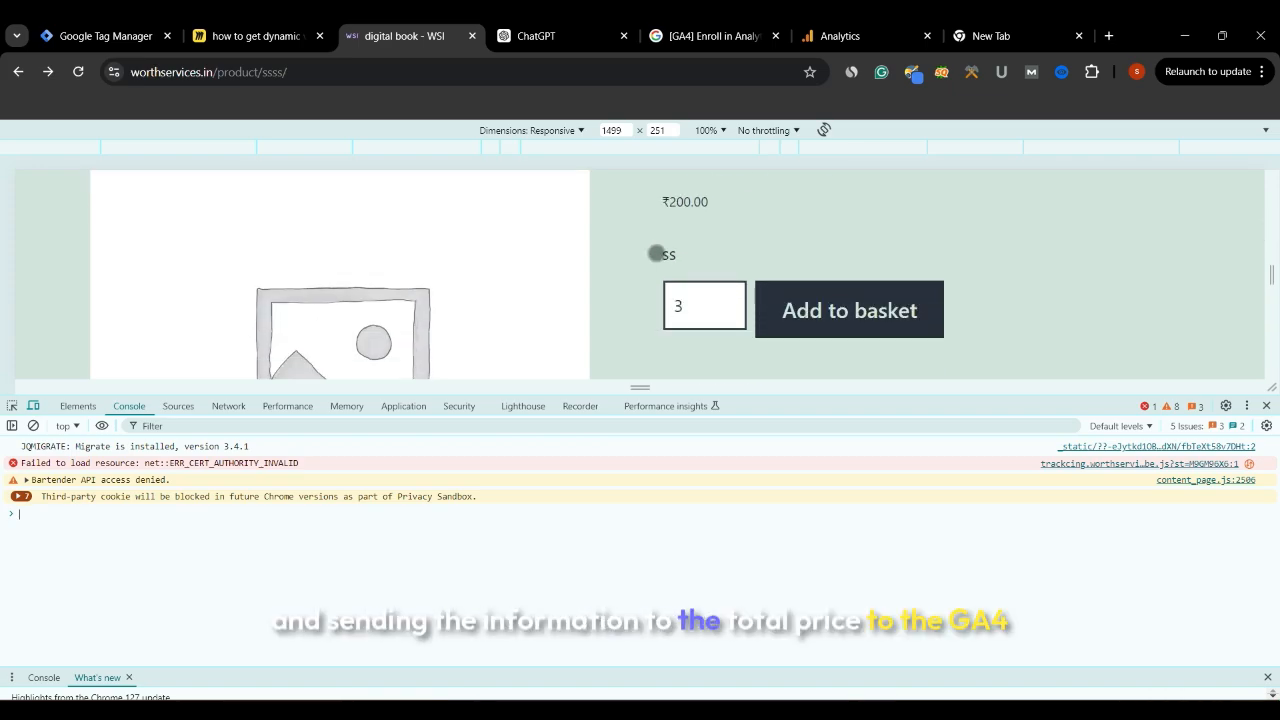
{"action": "scroll", "coordinate": [656, 253], "scroll_direction": "up", "scroll_amount": 1}
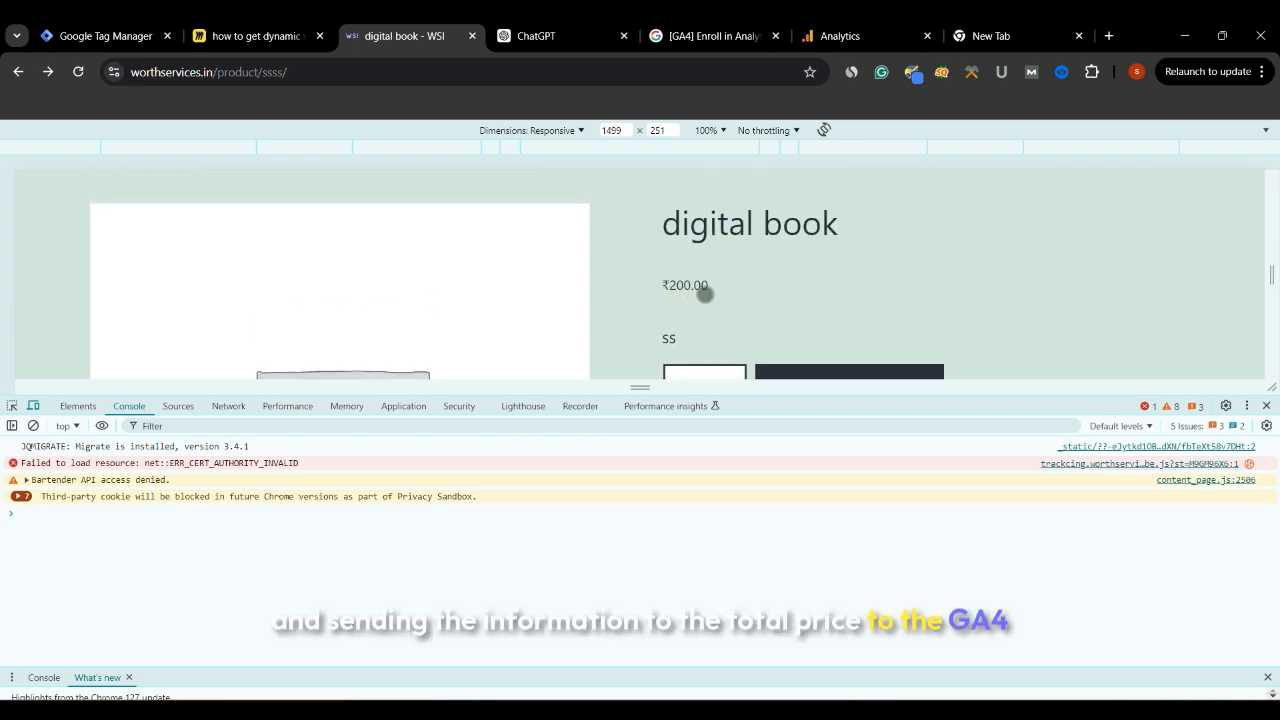
{"action": "scroll", "coordinate": [703, 278], "scroll_direction": "down", "scroll_amount": 1}
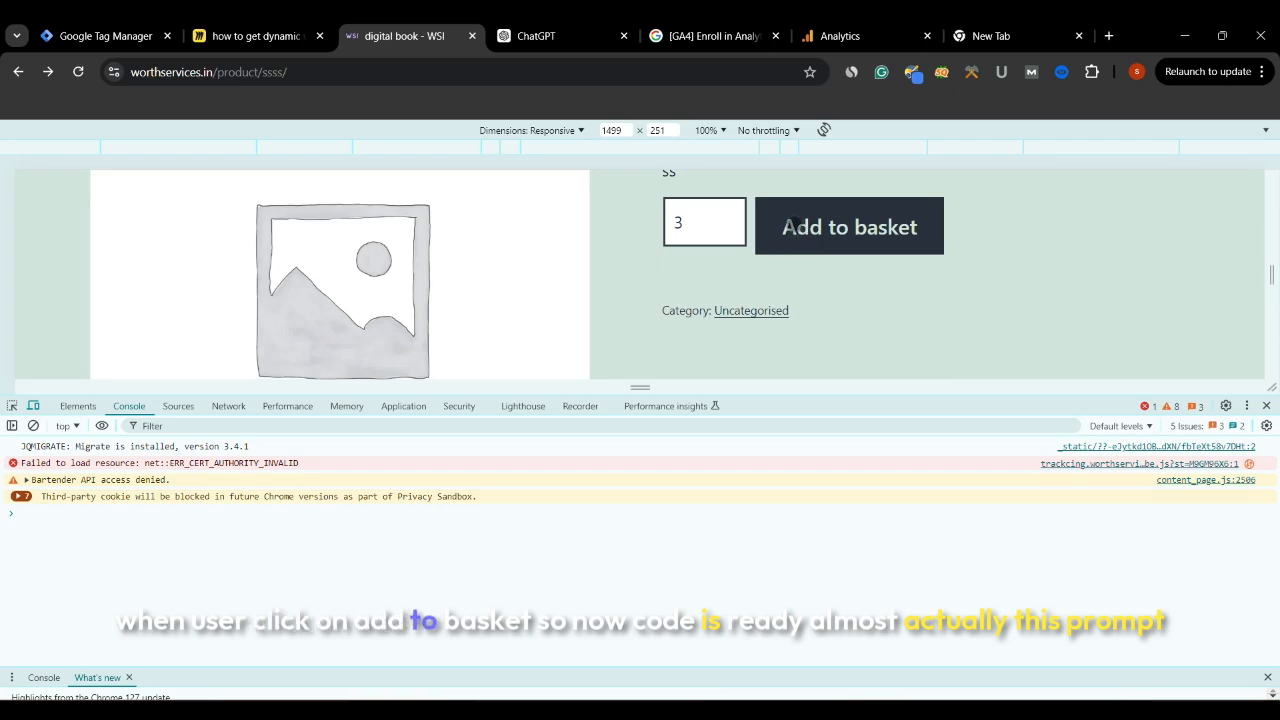
Step: Look through the code in the ChatGPT reply and highlight the whole submitted prompt
{"action": "left_click", "coordinate": [539, 34]}
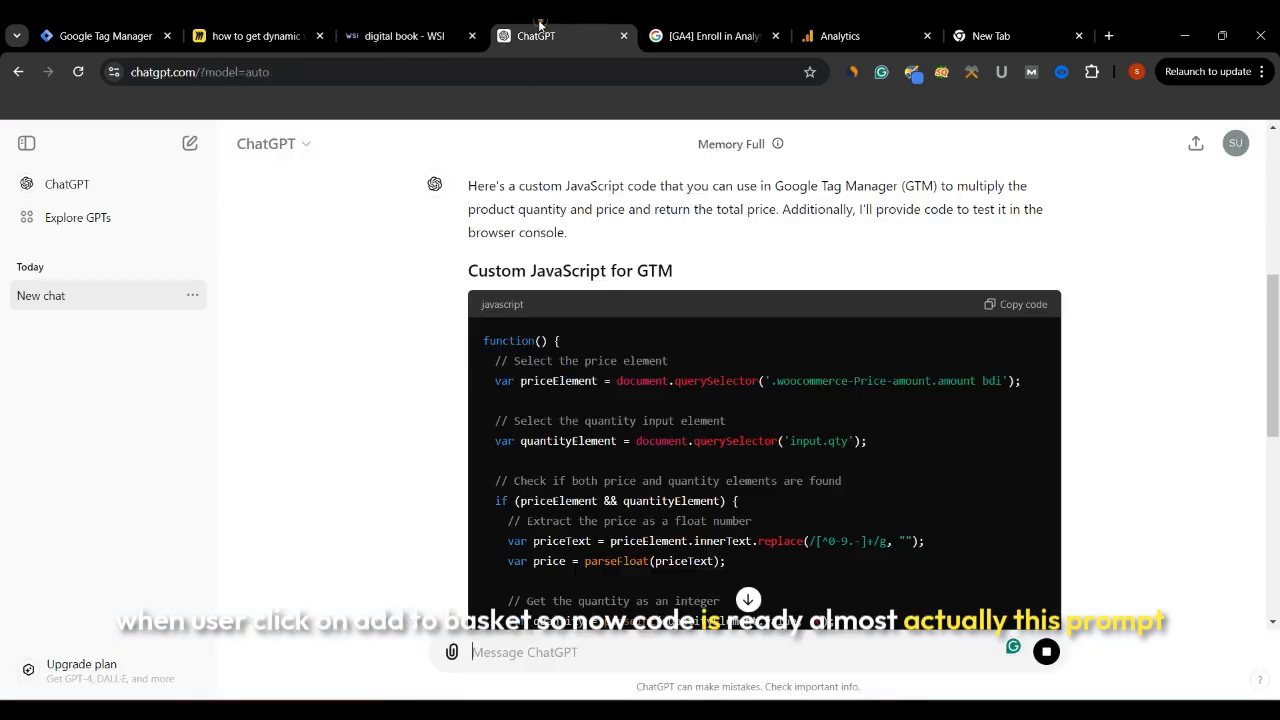
{"action": "scroll", "coordinate": [715, 446], "scroll_direction": "down", "scroll_amount": 7}
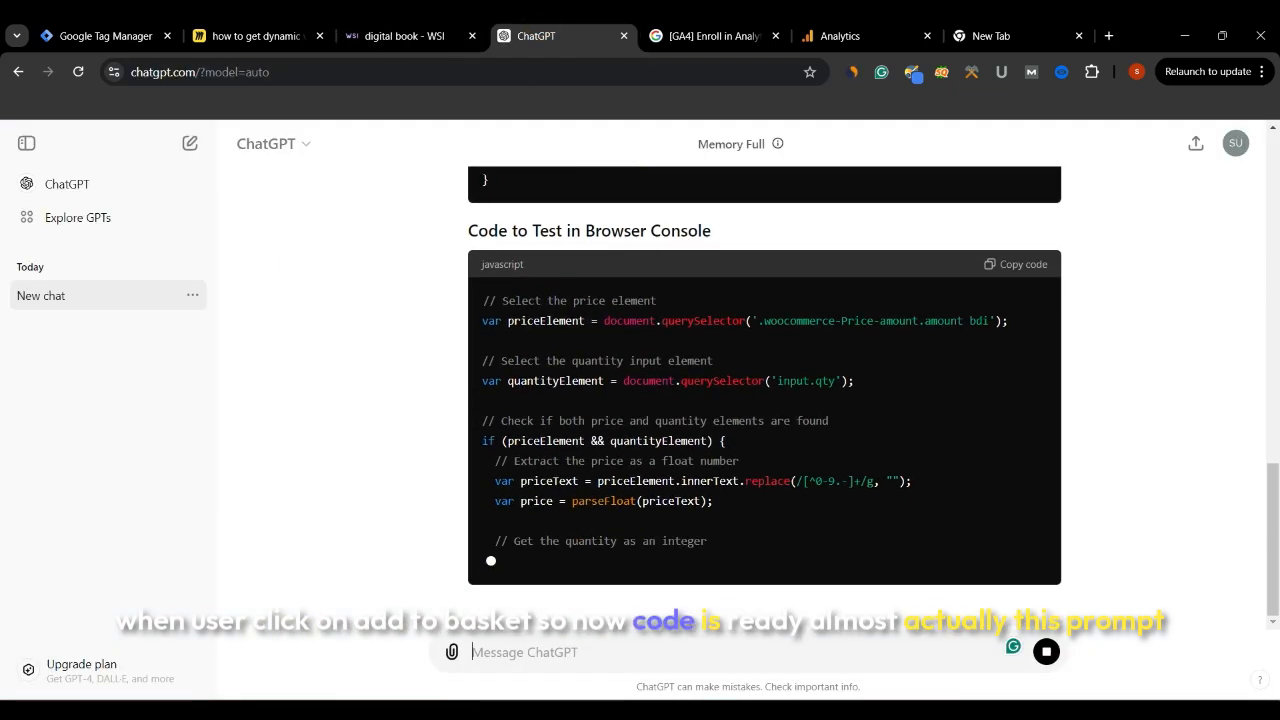
{"action": "scroll", "coordinate": [714, 445], "scroll_direction": "up", "scroll_amount": 4}
{"action": "scroll", "coordinate": [714, 445], "scroll_direction": "down", "scroll_amount": 3}
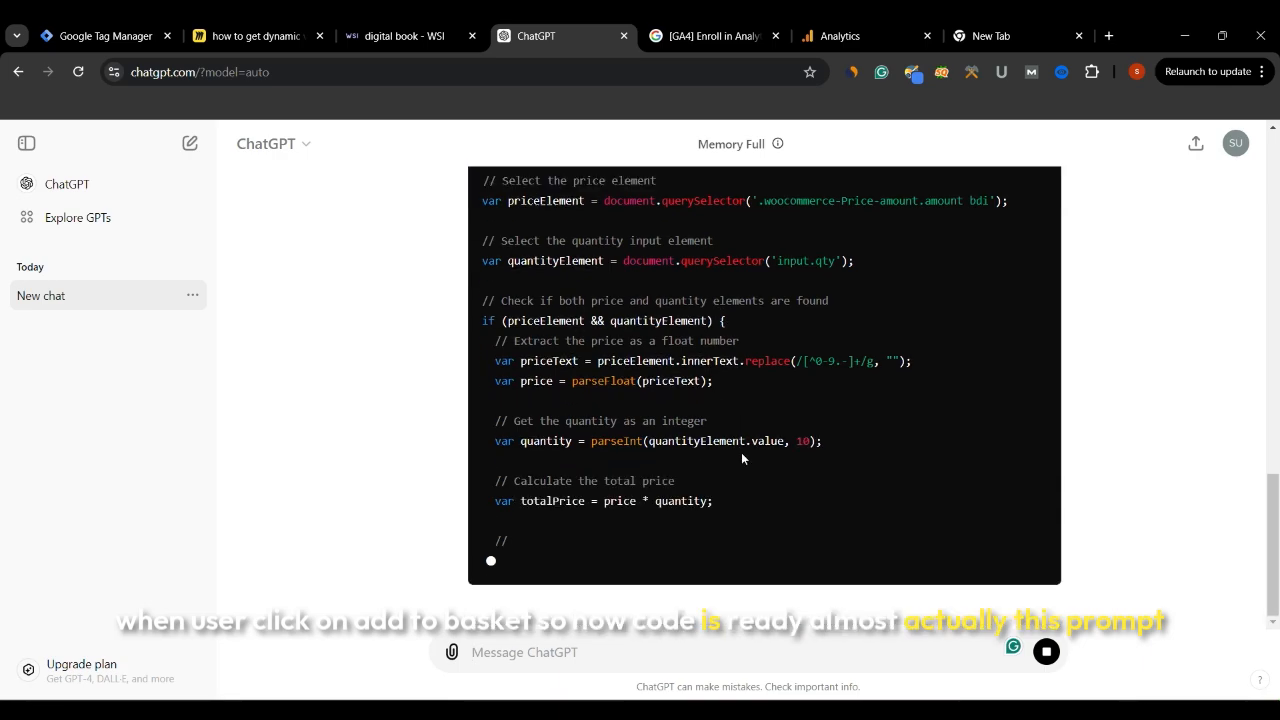
{"action": "scroll", "coordinate": [741, 452], "scroll_direction": "up", "scroll_amount": 5}
{"action": "scroll", "coordinate": [744, 435], "scroll_direction": "up", "scroll_amount": 6}
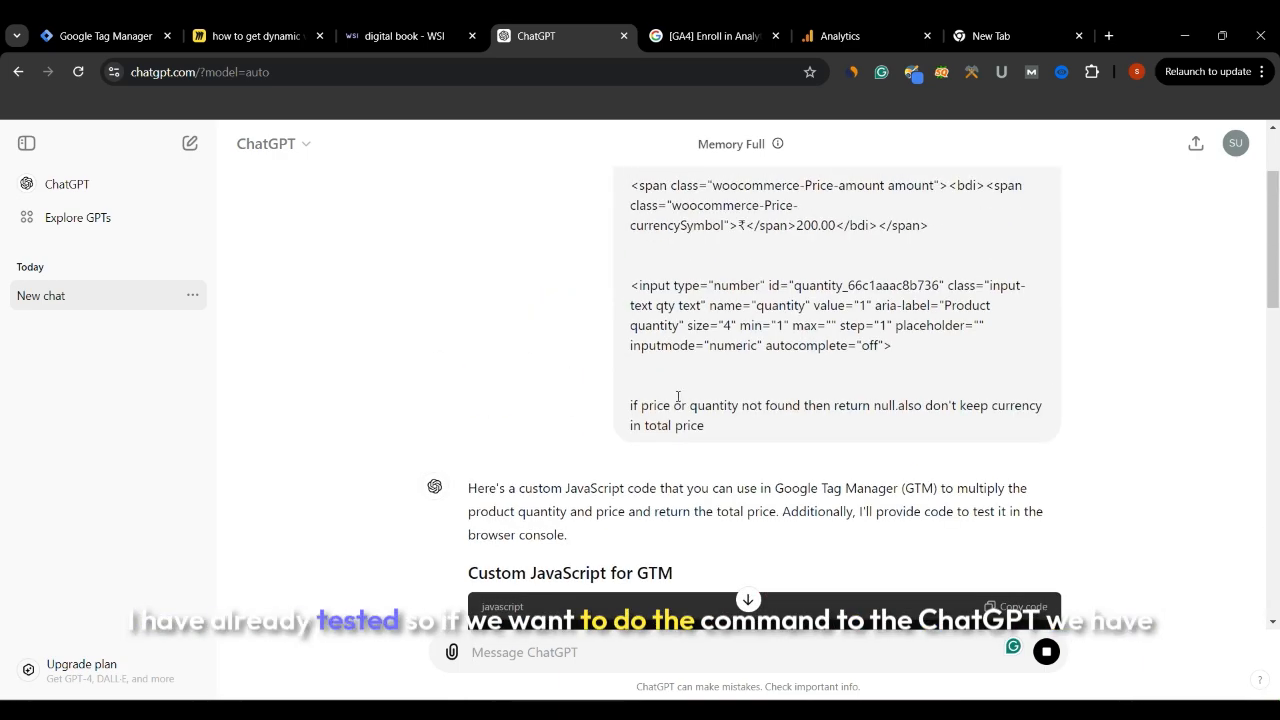
{"action": "scroll", "coordinate": [668, 386], "scroll_direction": "up", "scroll_amount": 2}
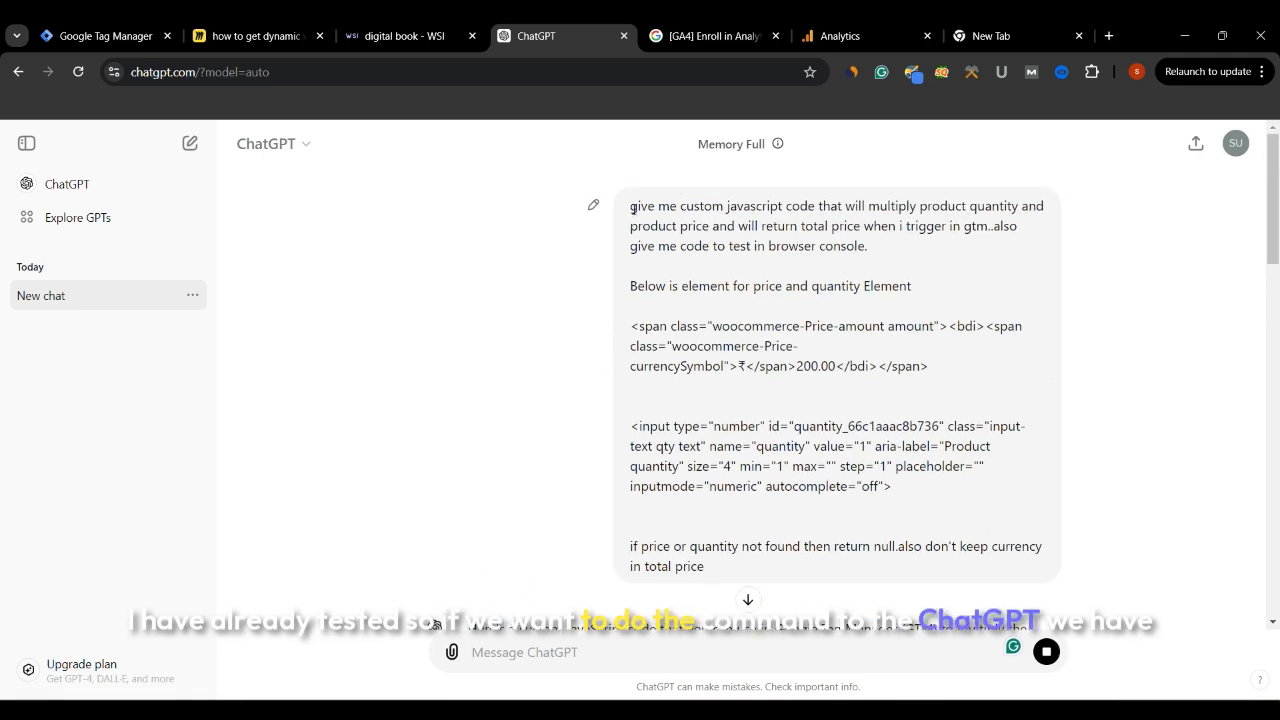
{"action": "left_click_drag", "start_coordinate": [631, 207], "coordinate": [795, 570]}
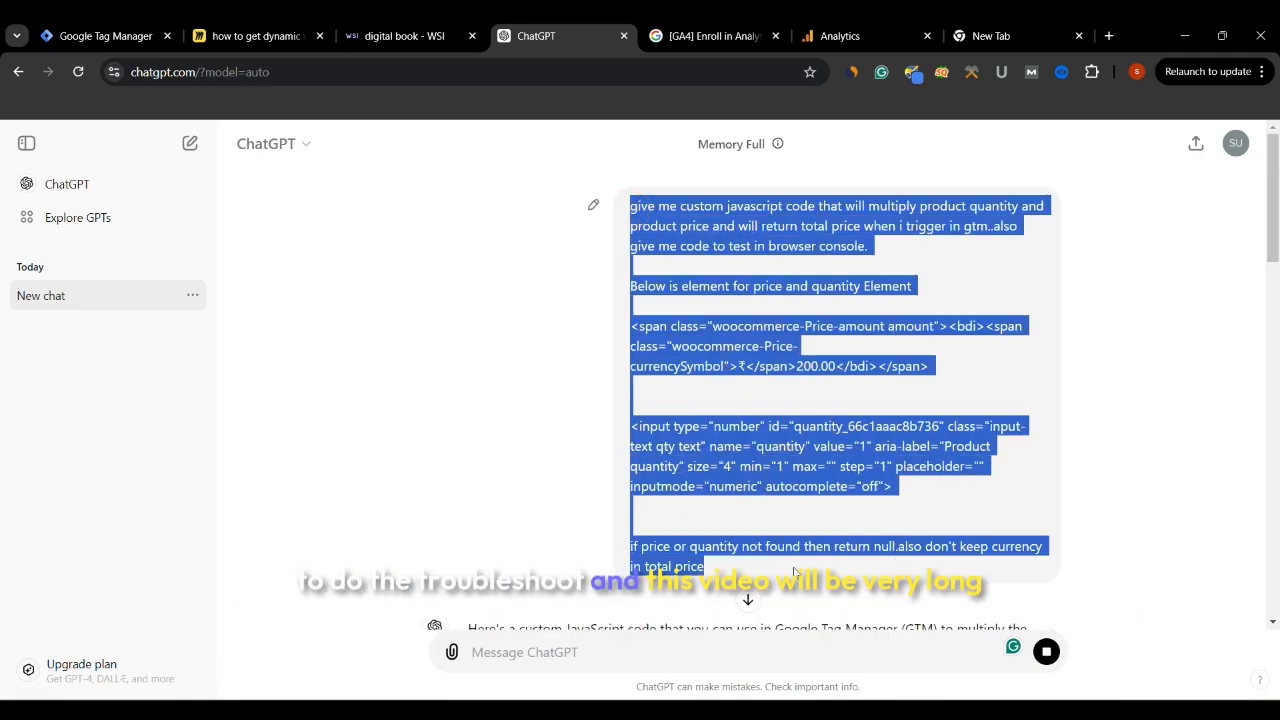
Step: Review the generated Custom JavaScript for GTM and the code to test in the browser console
{"action": "scroll", "coordinate": [518, 476], "scroll_direction": "down", "scroll_amount": 12}
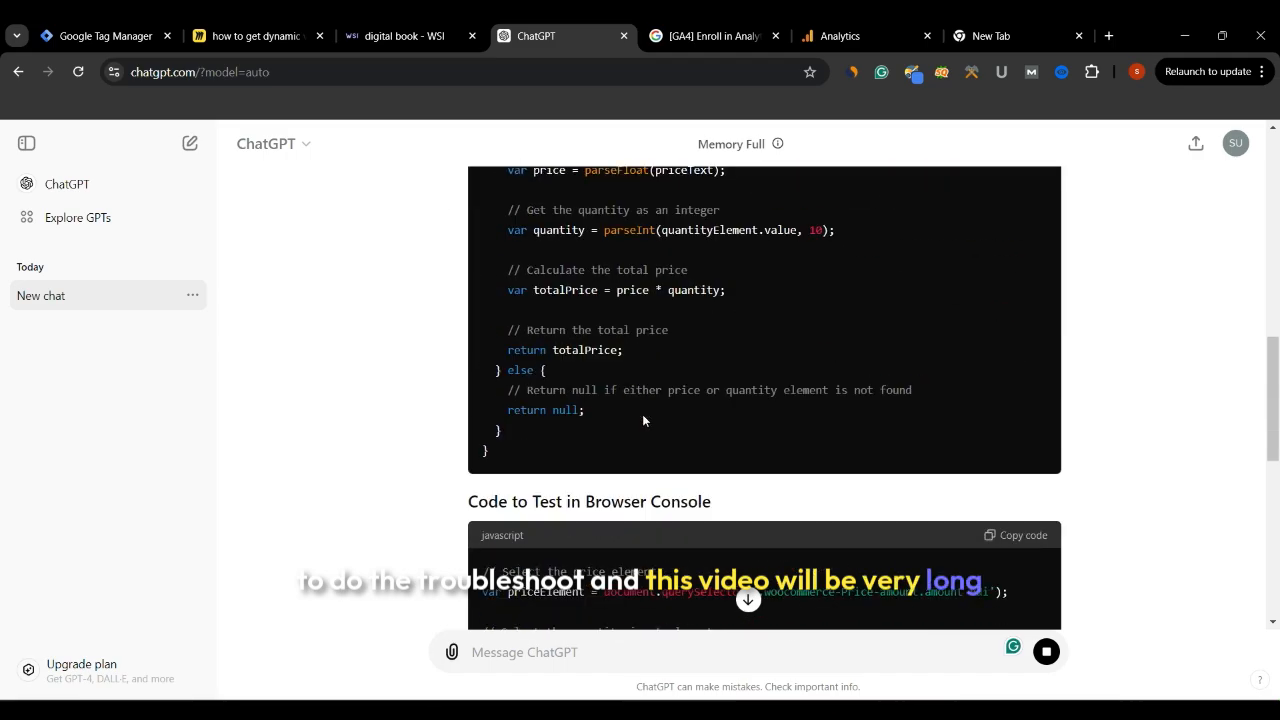
{"action": "scroll", "coordinate": [671, 427], "scroll_direction": "down", "scroll_amount": 2}
{"action": "scroll", "coordinate": [671, 427], "scroll_direction": "up", "scroll_amount": 5}
{"action": "scroll", "coordinate": [671, 427], "scroll_direction": "down", "scroll_amount": 2}
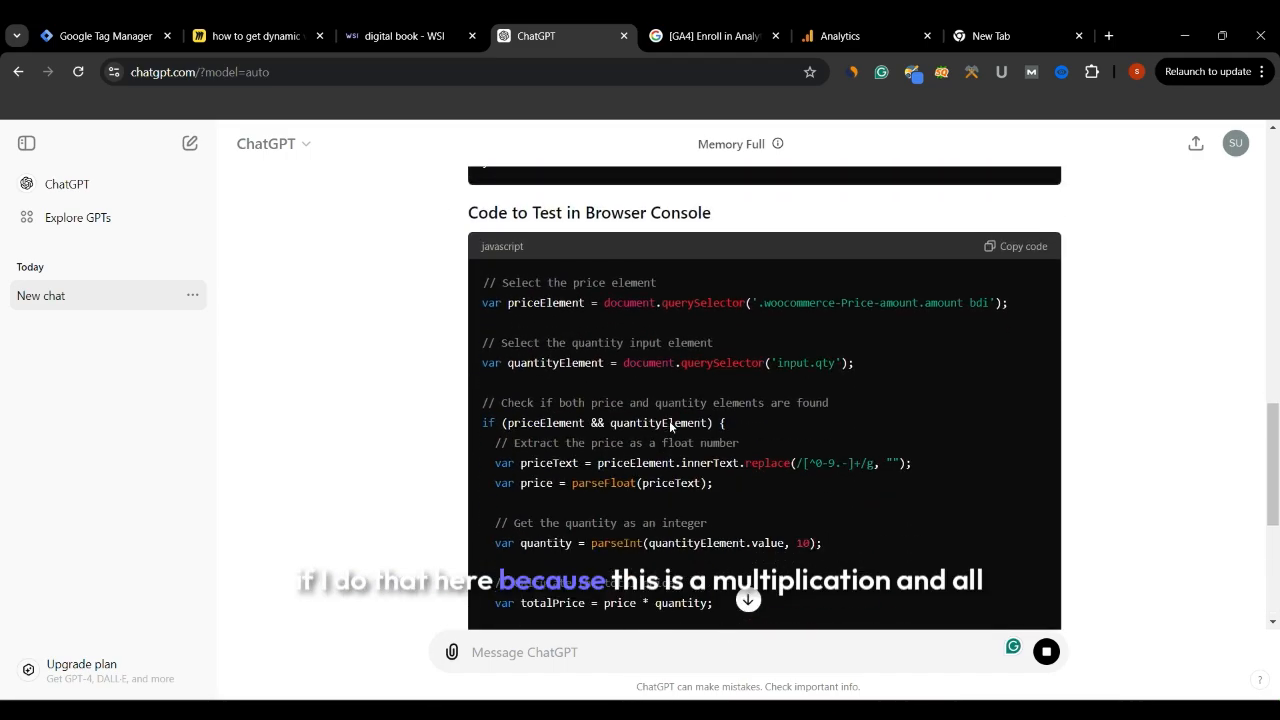
{"action": "scroll", "coordinate": [671, 427], "scroll_direction": "up", "scroll_amount": 4}
{"action": "scroll", "coordinate": [669, 427], "scroll_direction": "up", "scroll_amount": 3}
{"action": "scroll", "coordinate": [660, 420], "scroll_direction": "down", "scroll_amount": 8}
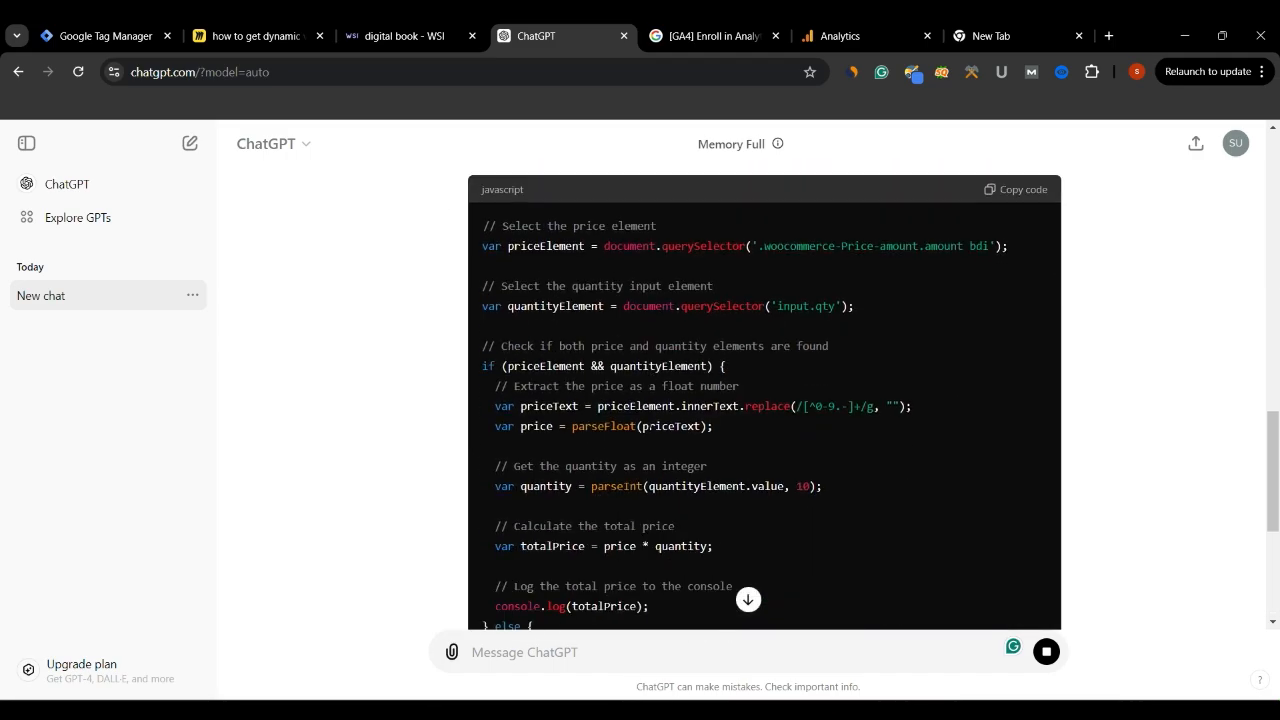
{"action": "scroll", "coordinate": [678, 407], "scroll_direction": "up", "scroll_amount": 5}
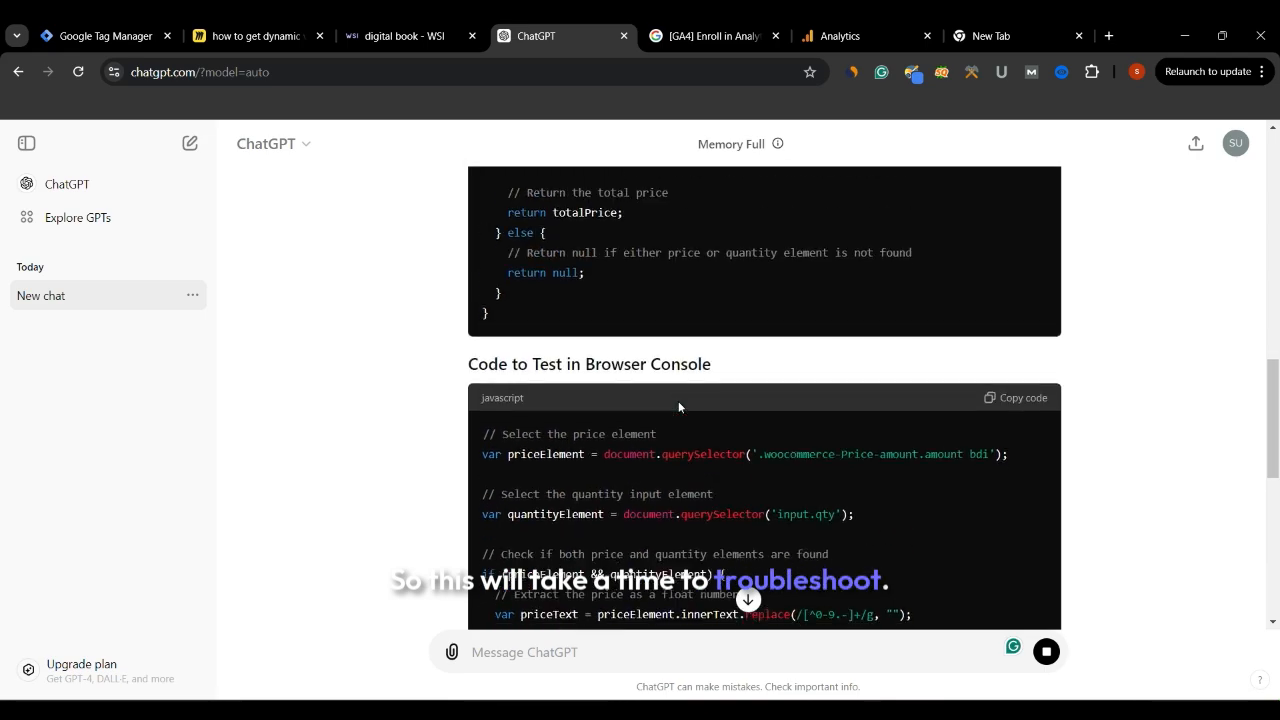
Step: Copy the browser console test code from ChatGPT, run it in the digital book page's console and highlight the logged total
{"action": "scroll", "coordinate": [678, 407], "scroll_direction": "down", "scroll_amount": 2}
{"action": "scroll", "coordinate": [679, 407], "scroll_direction": "up", "scroll_amount": 2}
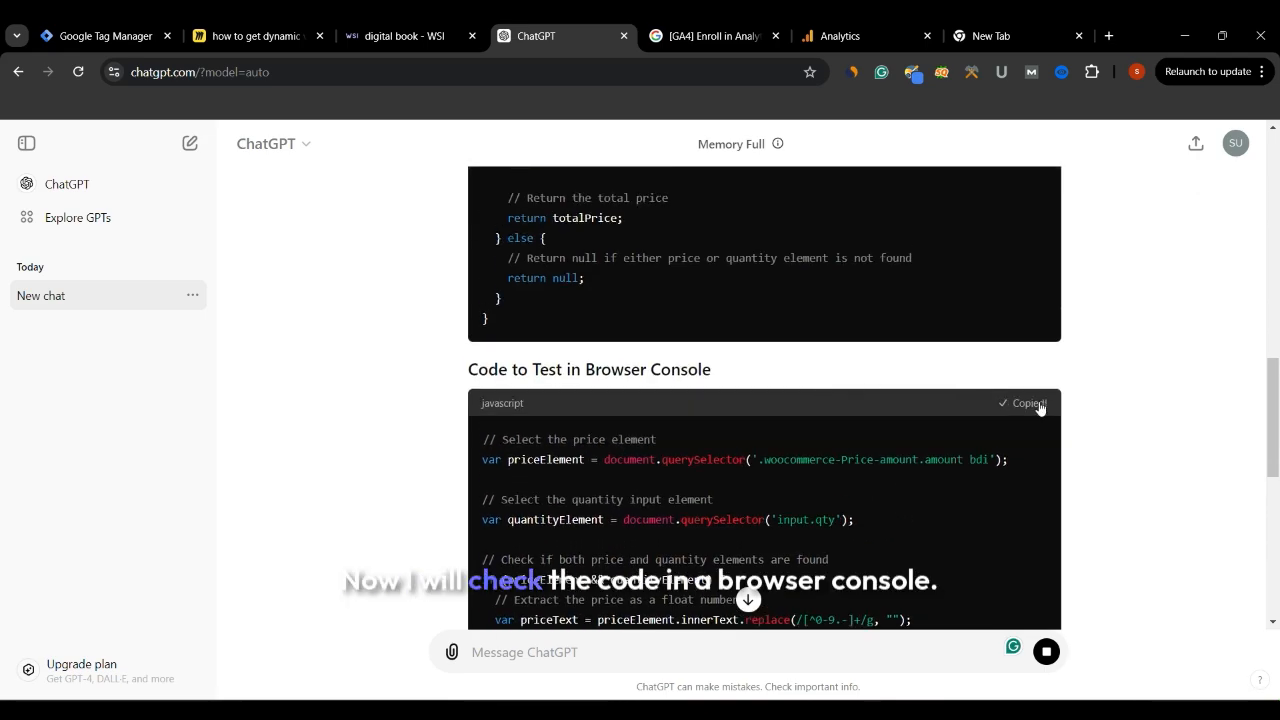
{"action": "left_click", "coordinate": [405, 35]}
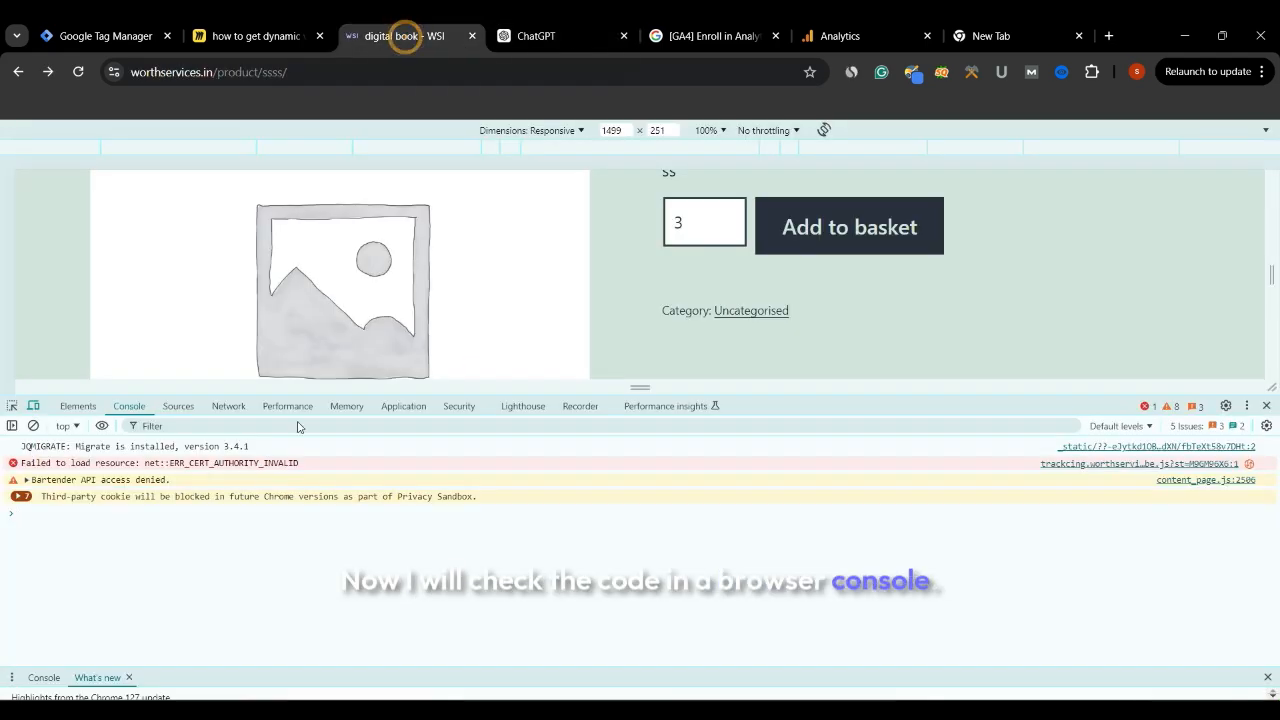
{"action": "key", "text": "ctrl+v"}
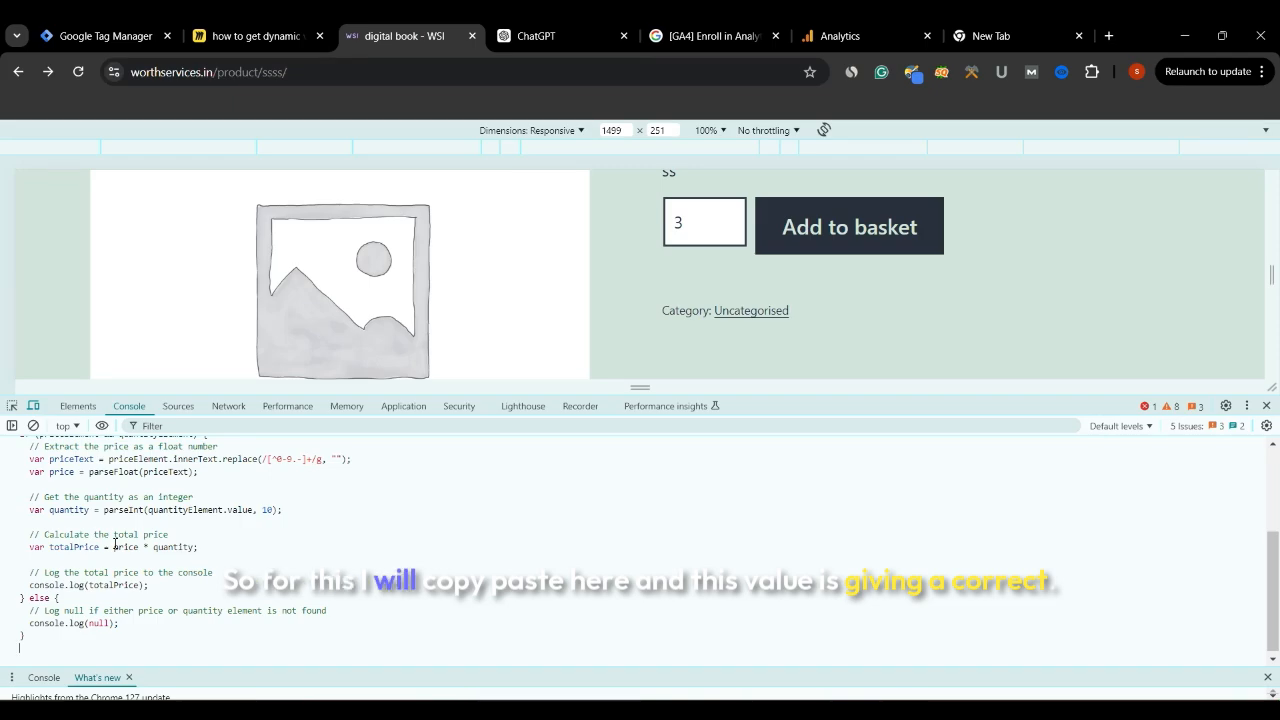
{"action": "key", "text": "Return"}
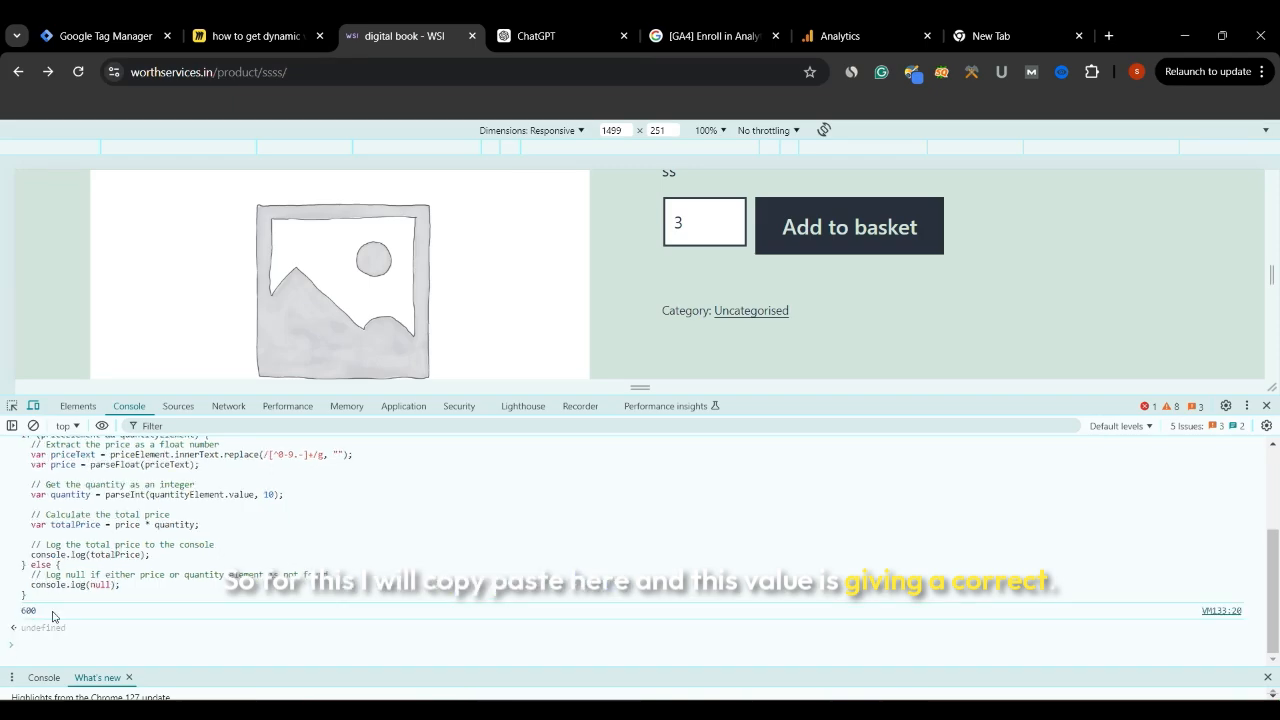
{"action": "left_click_drag", "start_coordinate": [45, 615], "coordinate": [22, 610]}
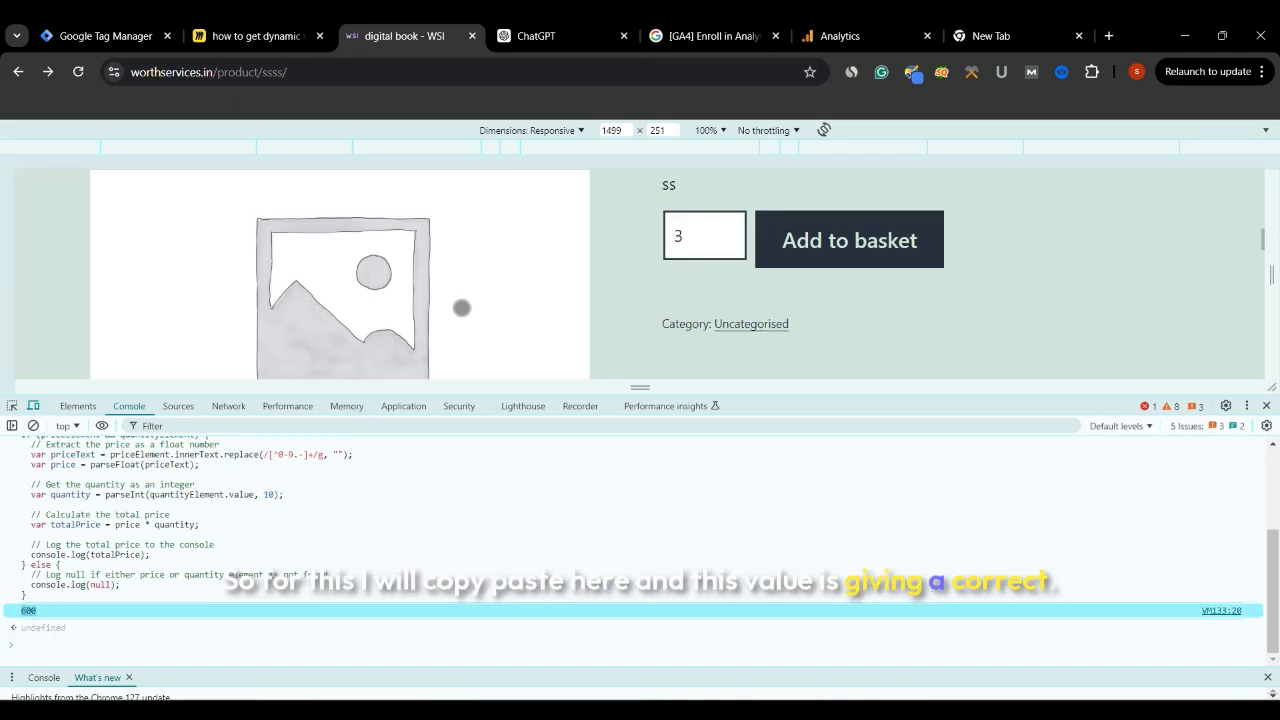
Step: Return to the ChatGPT reply and copy the code block under "Custom JavaScript for GTM"
{"action": "scroll", "coordinate": [531, 334], "scroll_direction": "up", "scroll_amount": 2}
{"action": "scroll", "coordinate": [545, 339], "scroll_direction": "down", "scroll_amount": 1}
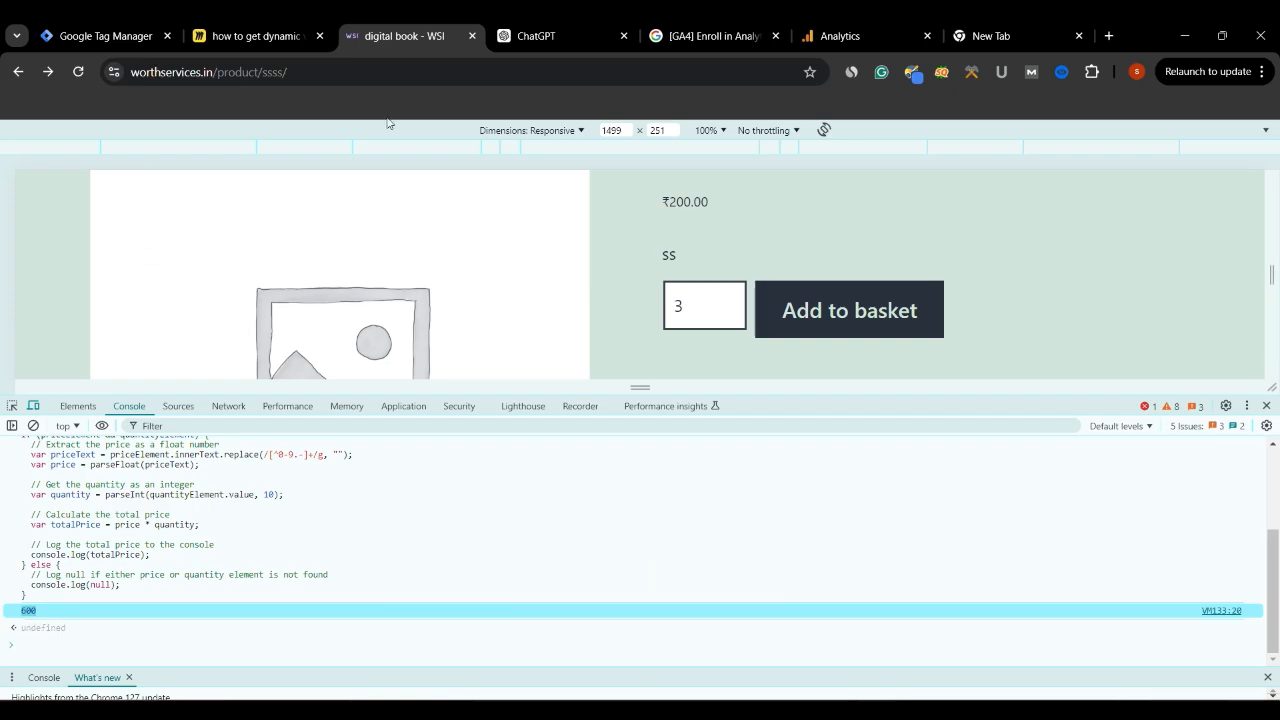
{"action": "left_click", "coordinate": [540, 36]}
{"action": "scroll", "coordinate": [699, 321], "scroll_direction": "up", "scroll_amount": 4}
{"action": "scroll", "coordinate": [735, 353], "scroll_direction": "up", "scroll_amount": 1}
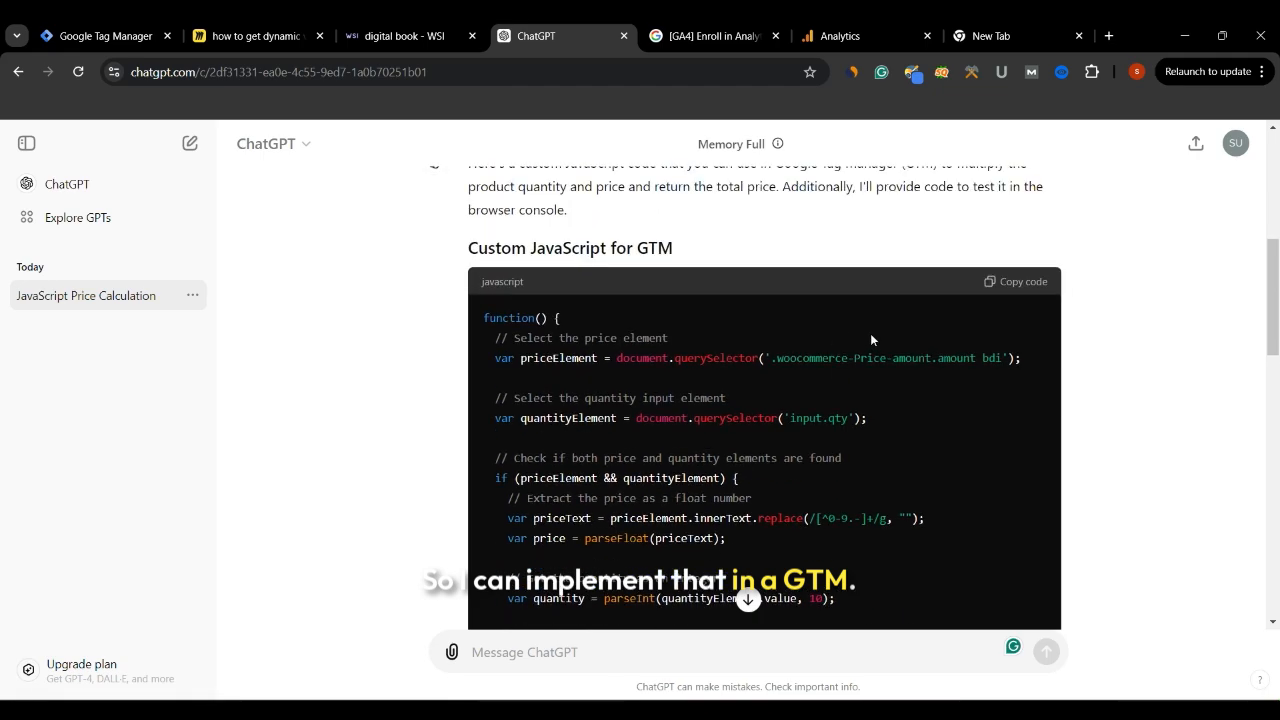
{"action": "left_click", "coordinate": [1009, 289]}
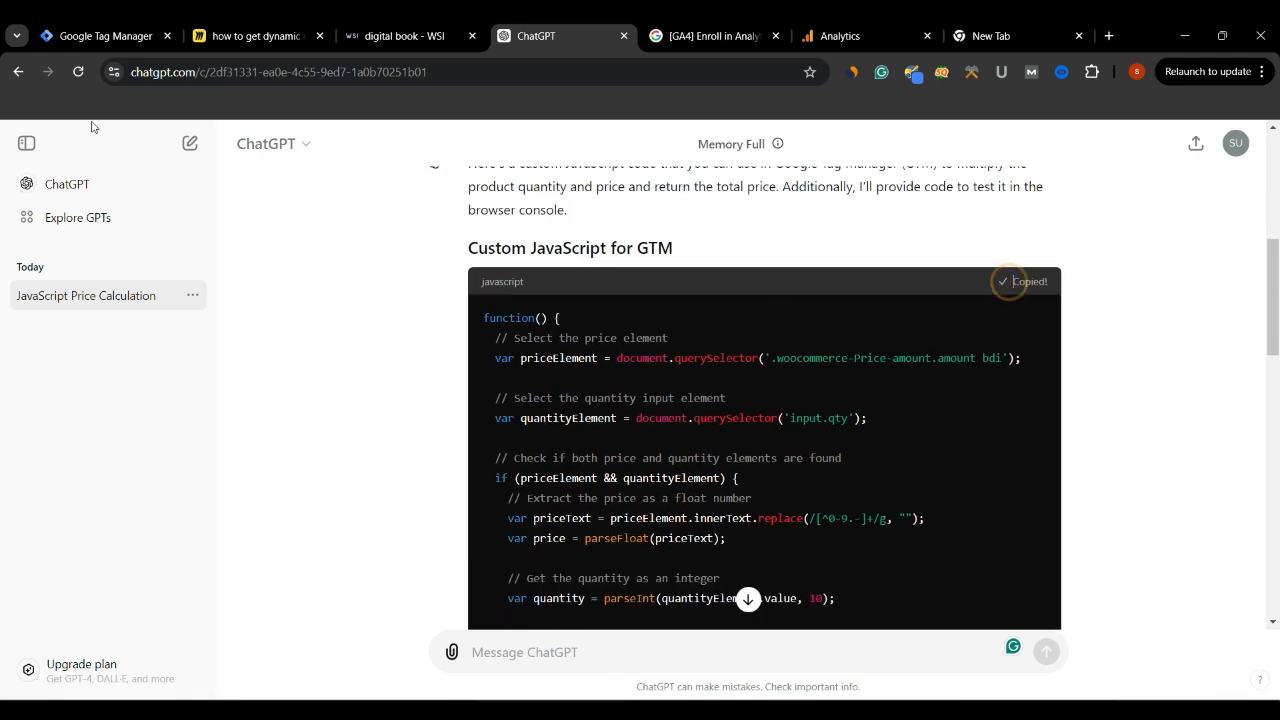
Step: Paste the copied function into the Custom JavaScript variable "total product price by custom javascript variable" in Google Tag Manager and save it
{"action": "left_click", "coordinate": [69, 38]}
{"action": "left_click", "coordinate": [463, 448]}
{"action": "key", "text": "ctrl+v"}
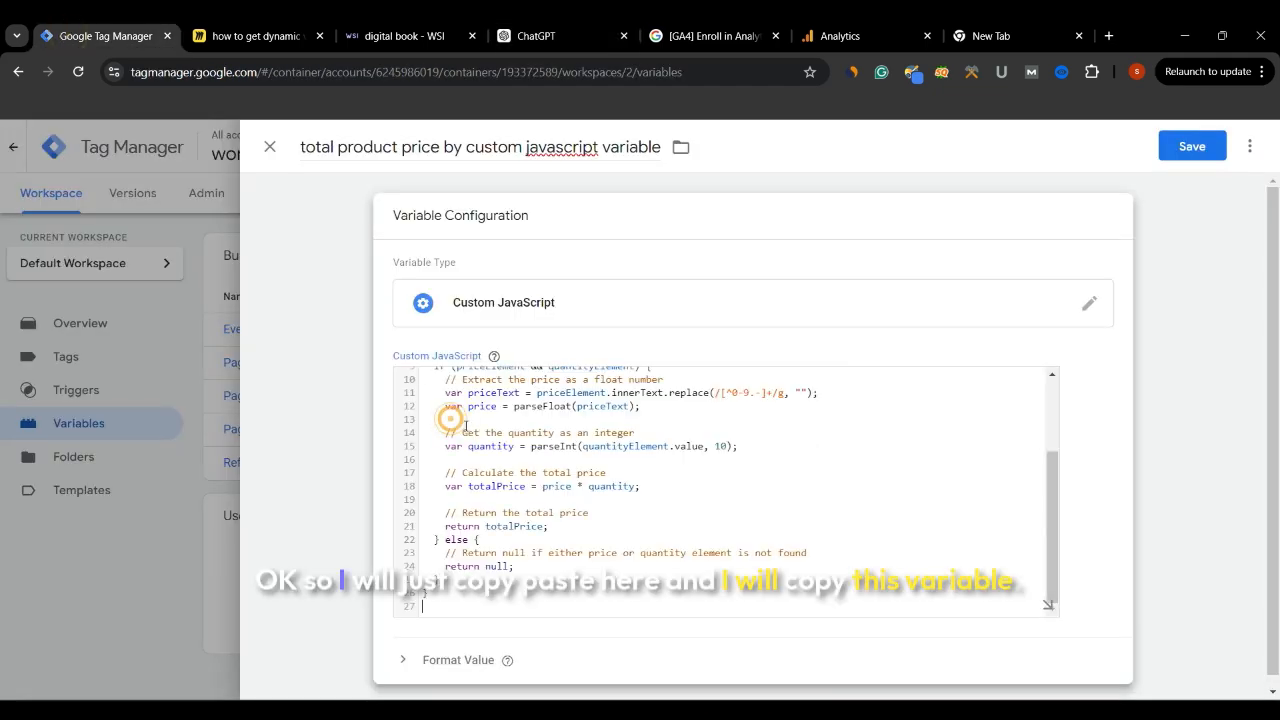
{"action": "scroll", "coordinate": [704, 449], "scroll_direction": "up", "scroll_amount": 5}
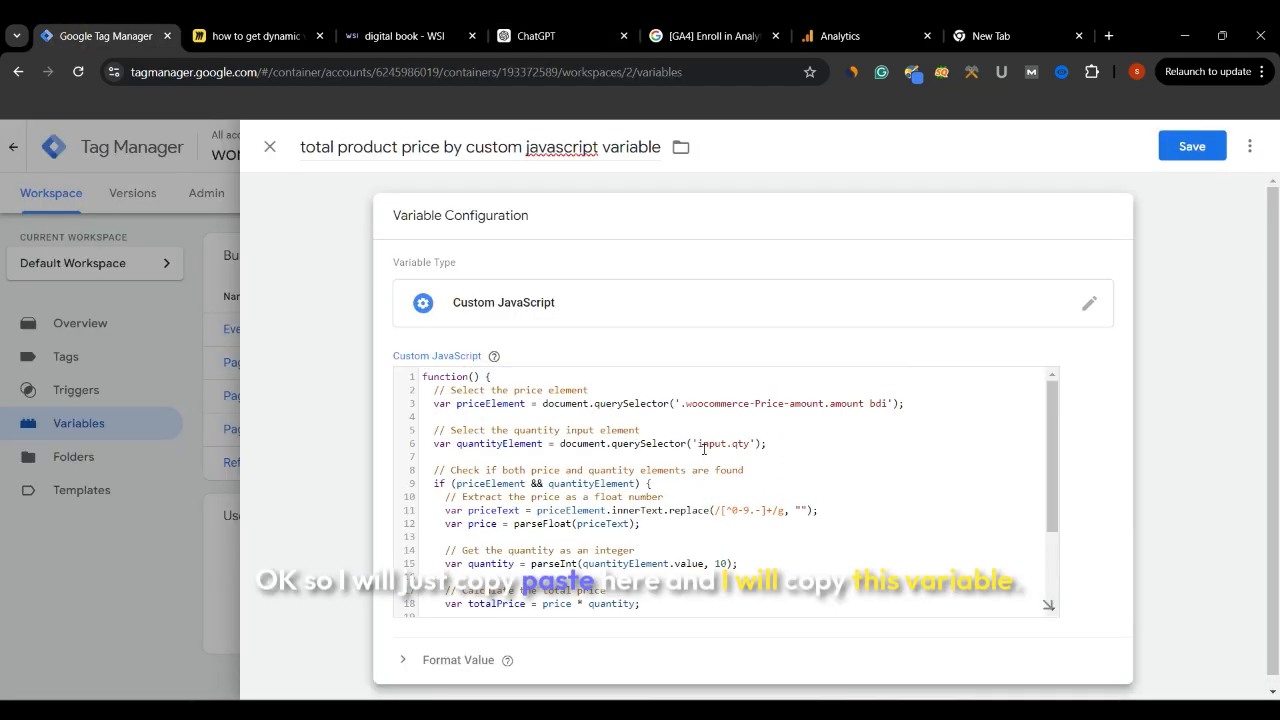
{"action": "left_click", "coordinate": [432, 147]}
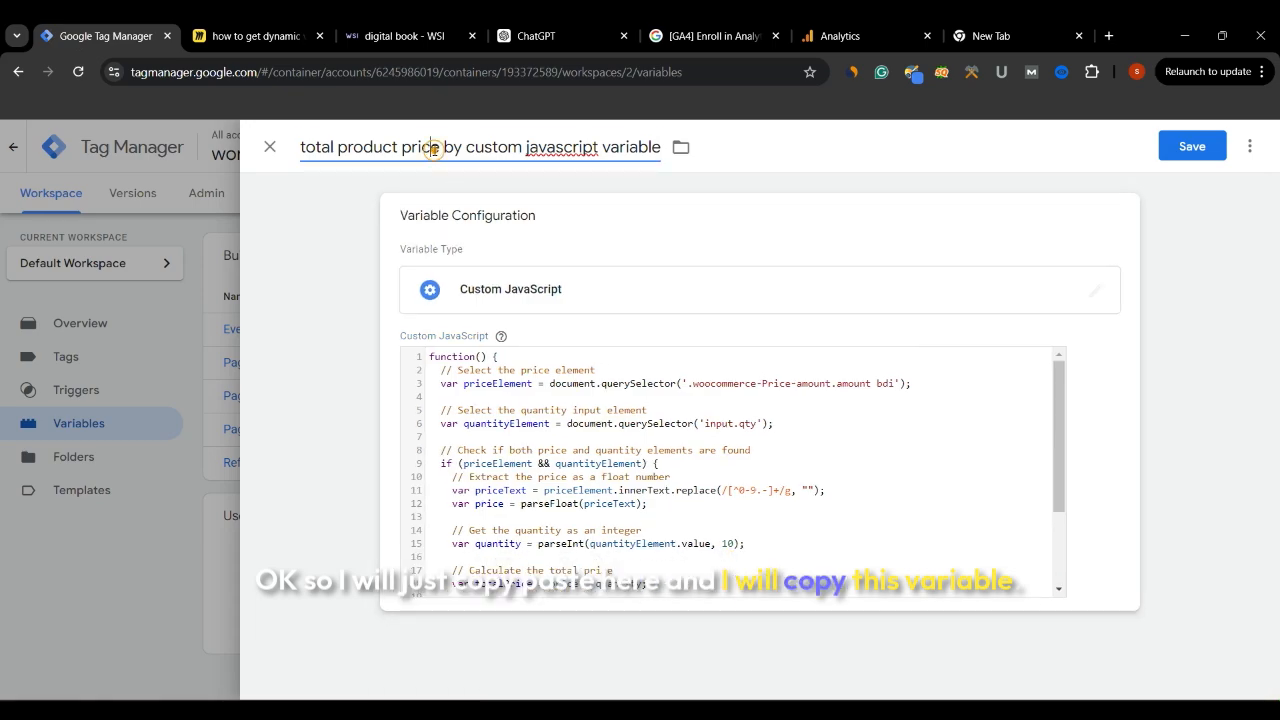
{"action": "left_click", "coordinate": [1190, 150]}
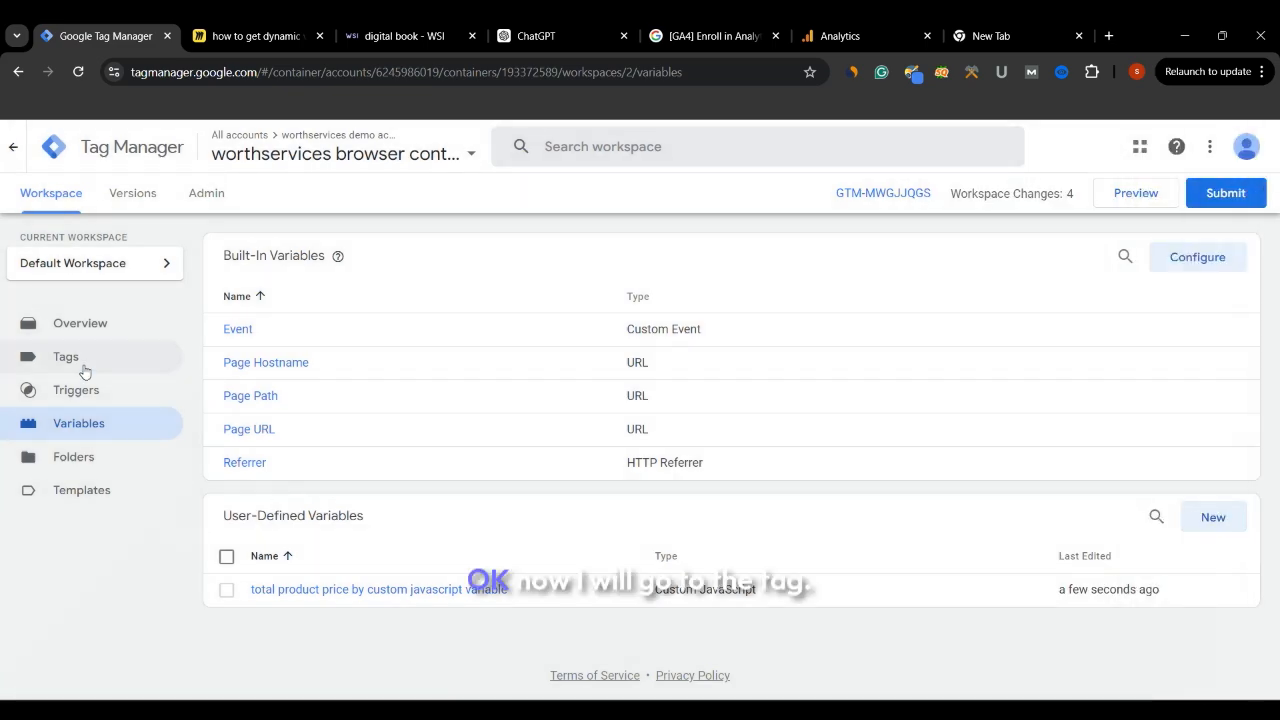
Step: Open the "GA4 add to cart event" tag for editing and add an empty event parameter row
{"action": "left_click", "coordinate": [77, 358]}
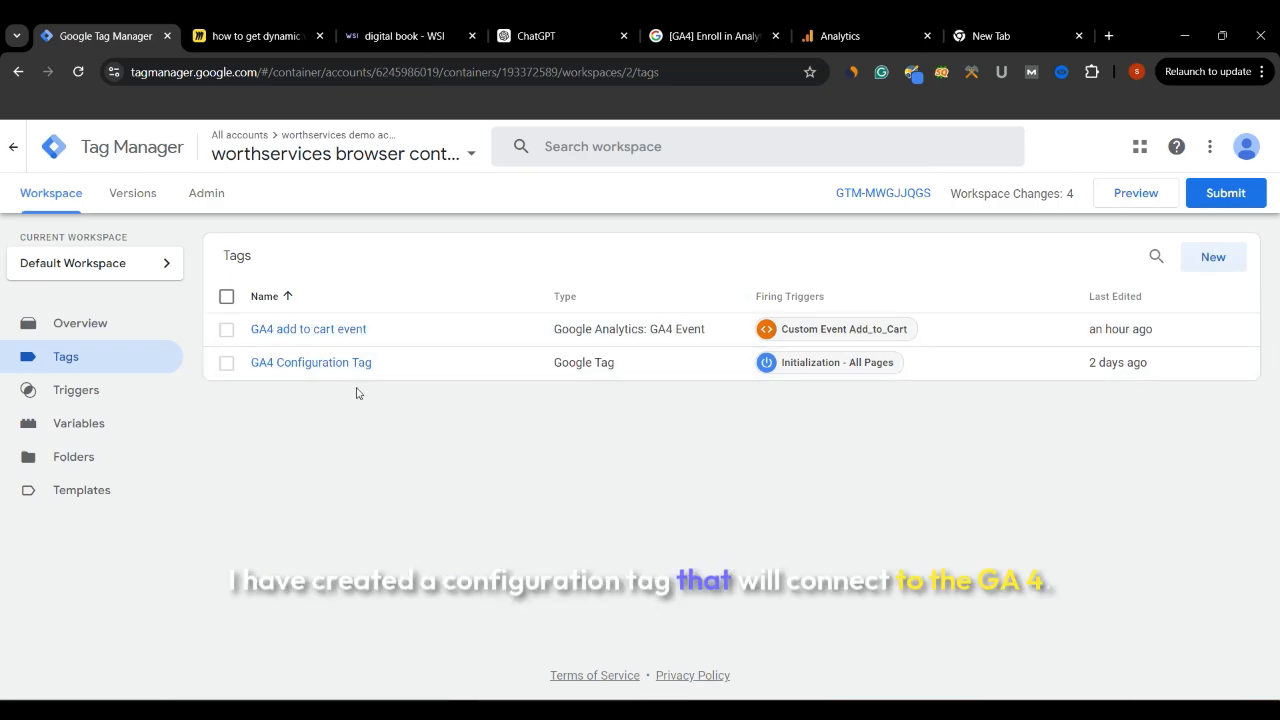
{"action": "left_click", "coordinate": [317, 331]}
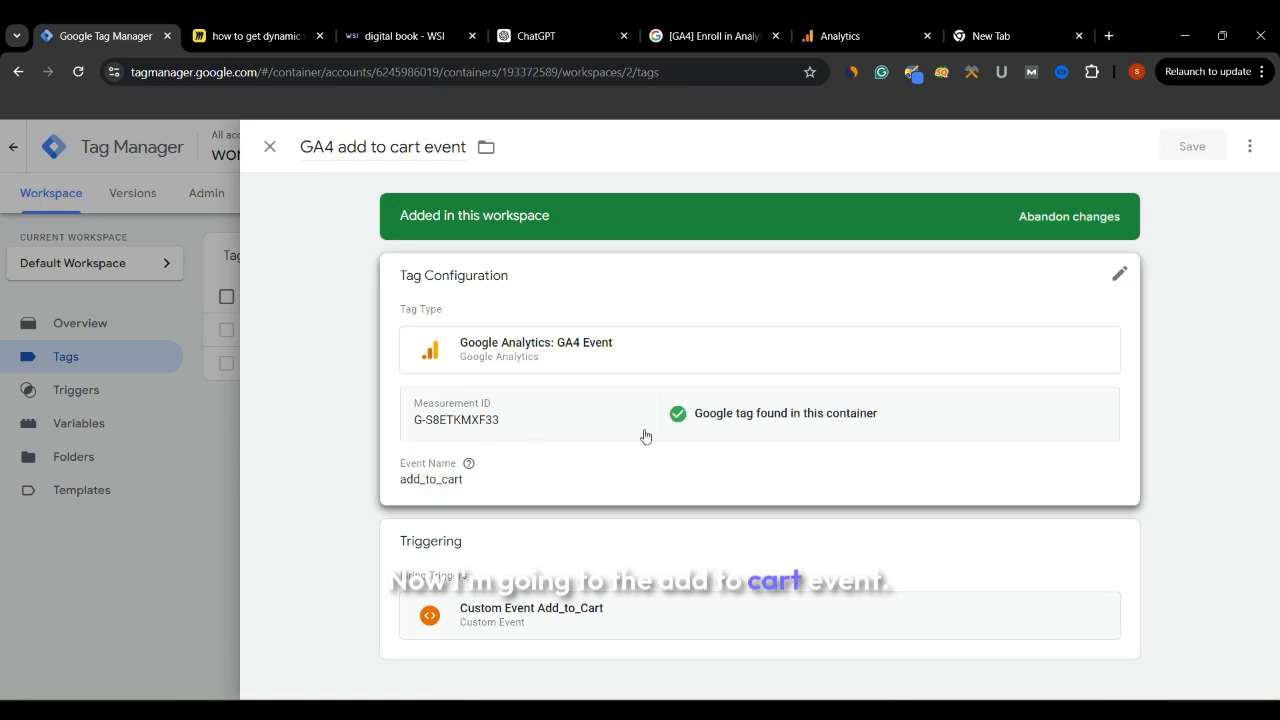
{"action": "left_click", "coordinate": [1118, 275]}
{"action": "scroll", "coordinate": [686, 440], "scroll_direction": "down", "scroll_amount": 2}
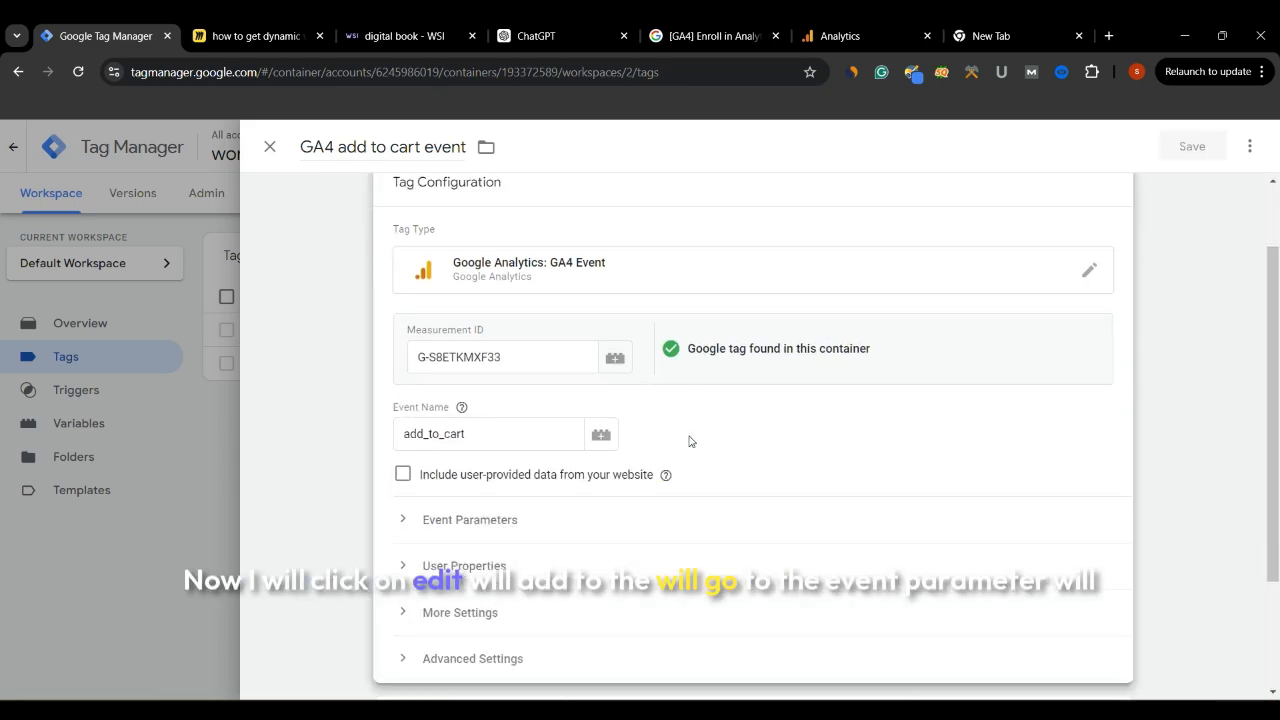
{"action": "left_click", "coordinate": [403, 446]}
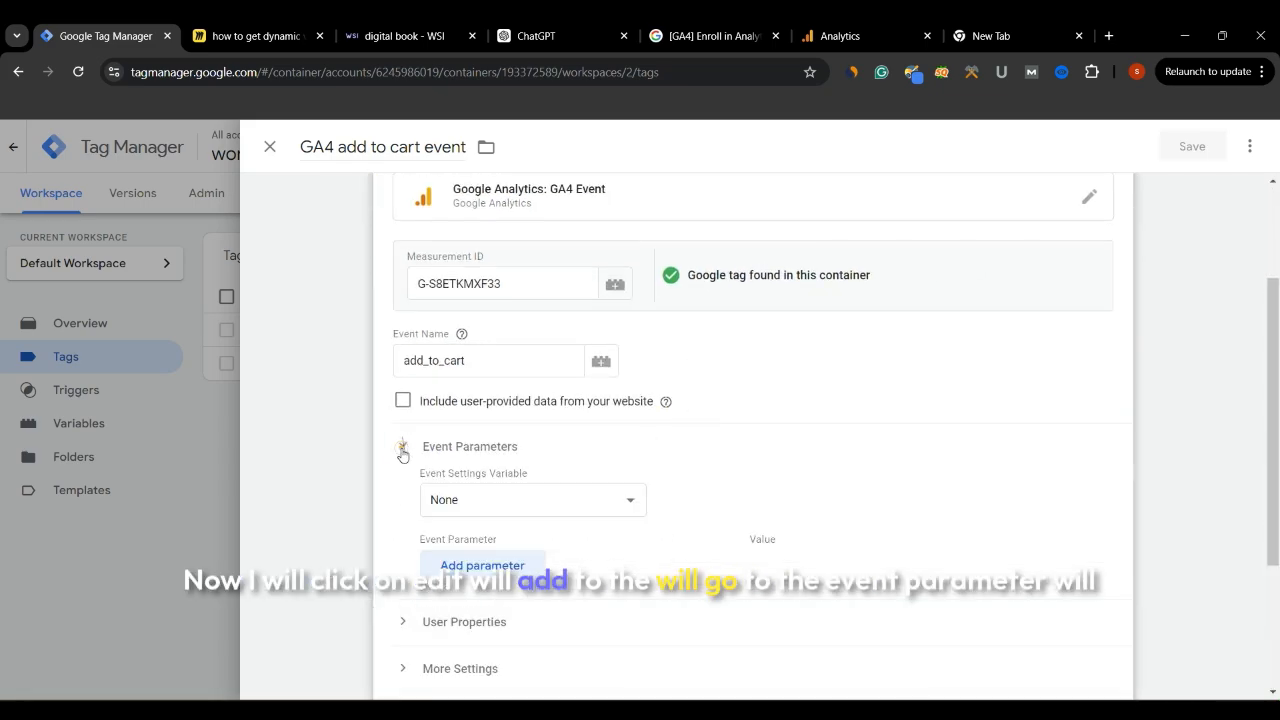
{"action": "left_click", "coordinate": [481, 568]}
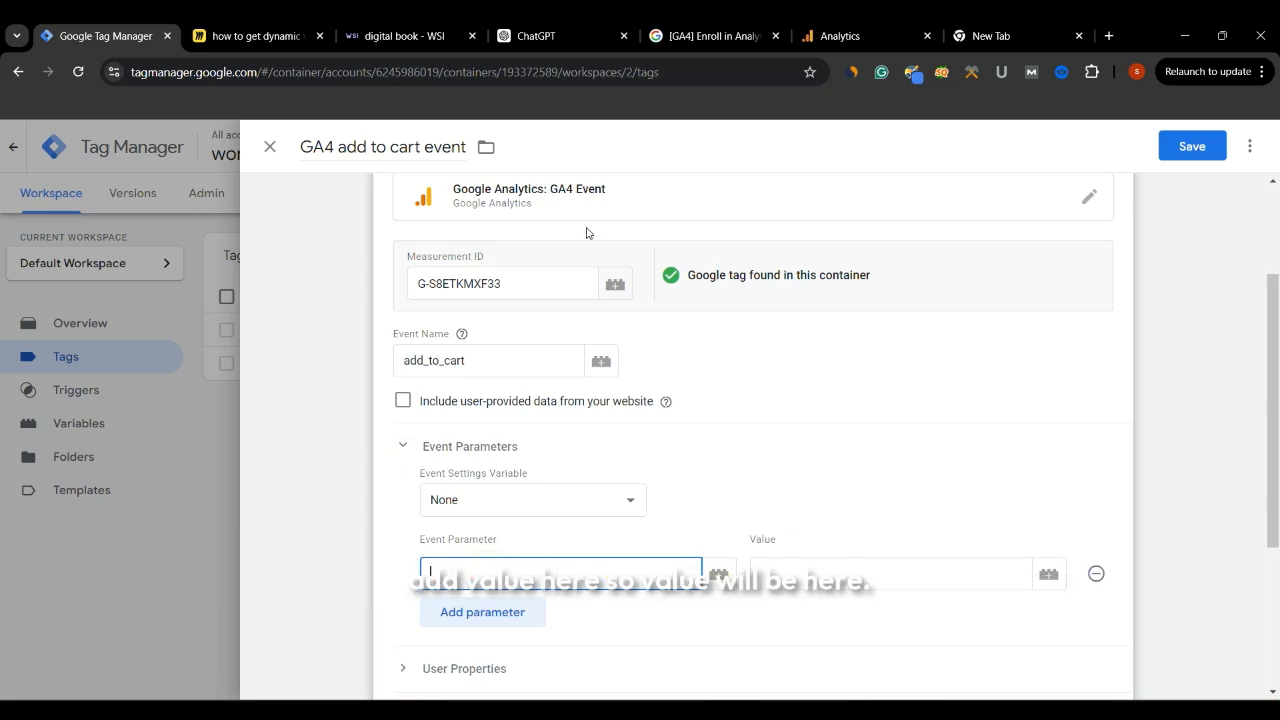
Step: Search Google for "ga4 recommended event reference" and open the Google for Developers page on recommended events
{"action": "left_click", "coordinate": [1012, 37]}
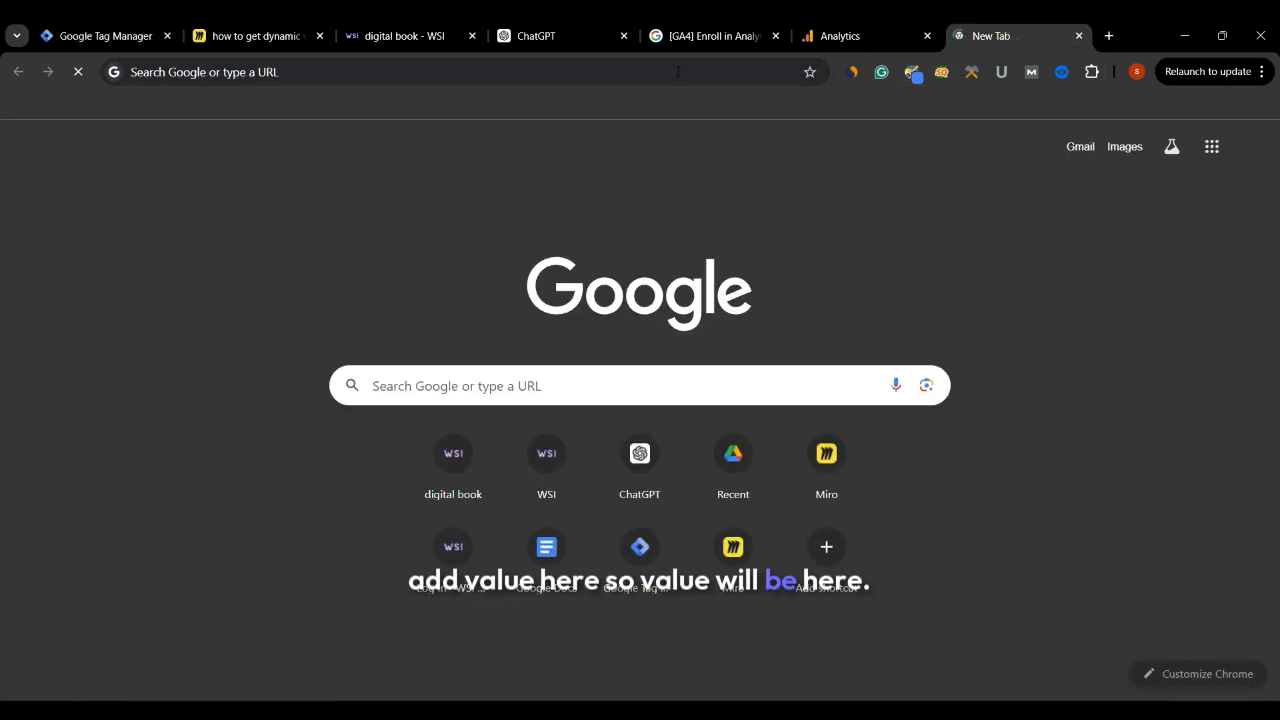
{"action": "left_click", "coordinate": [658, 70]}
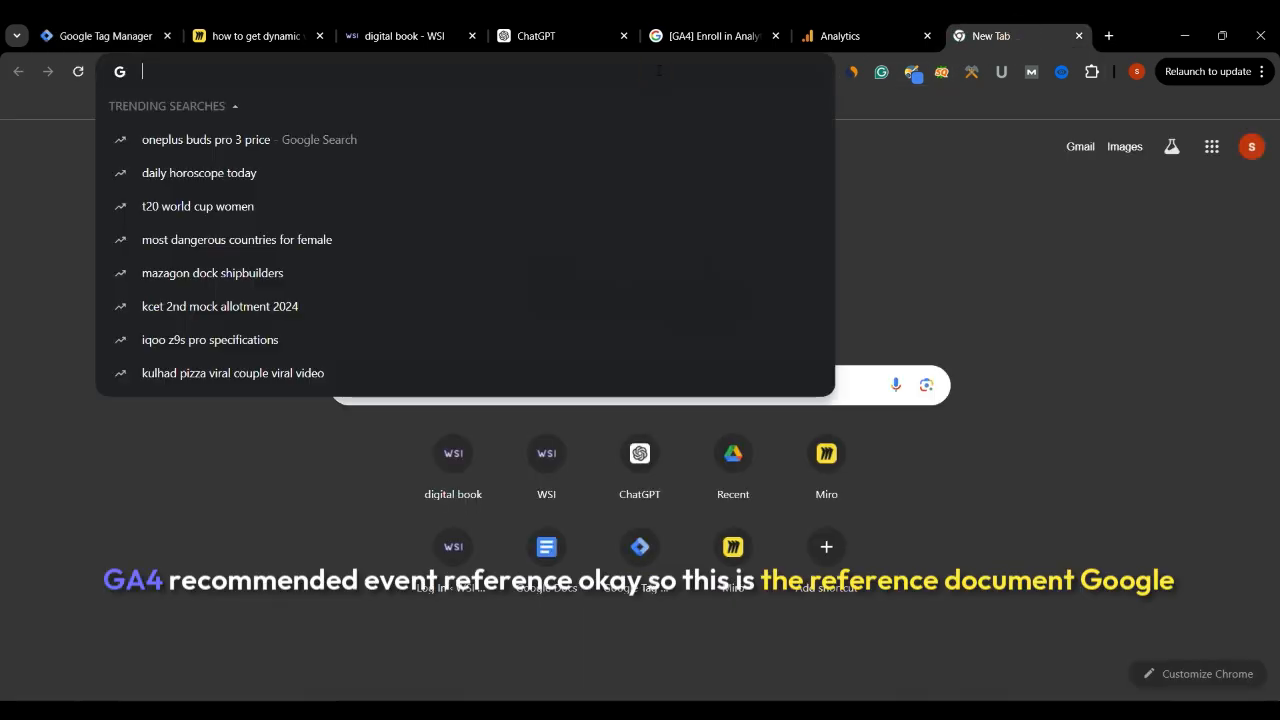
{"action": "type", "text": "ga4 reco"}
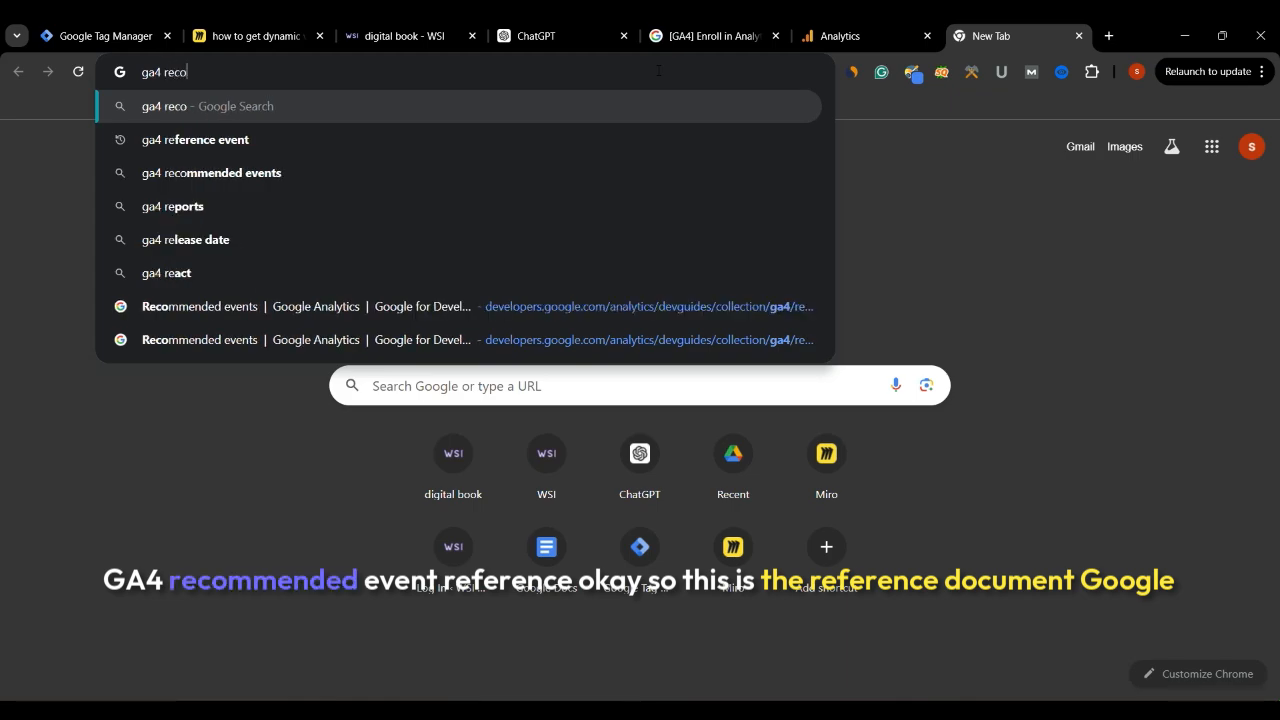
{"action": "type", "text": "mmended e"}
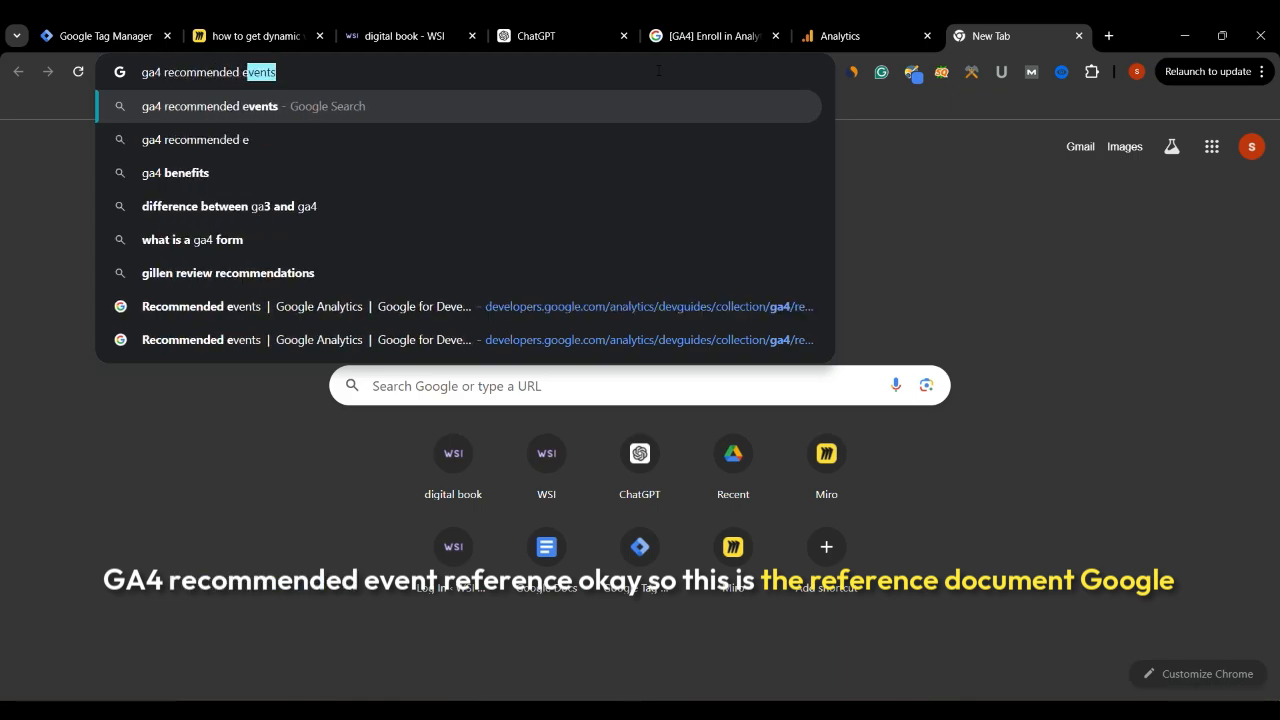
{"action": "type", "text": "vent referenc"}
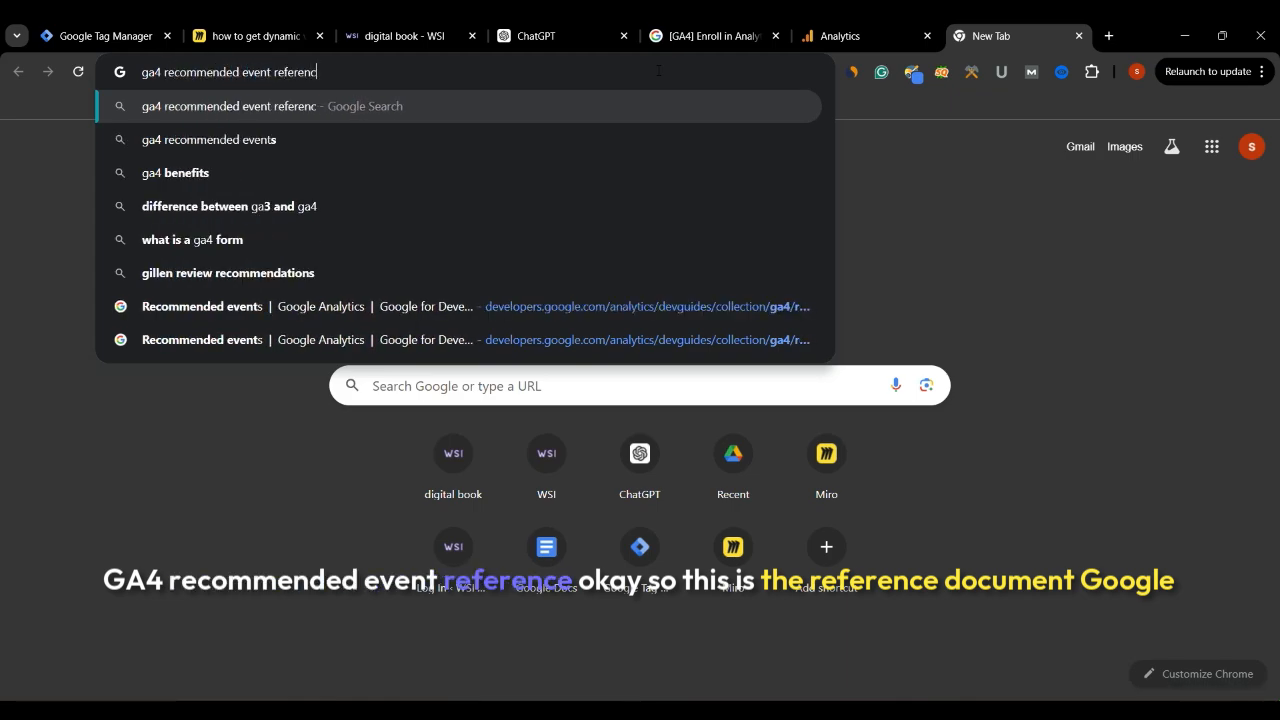
{"action": "type", "text": "e"}
{"action": "key", "text": "Return"}
{"action": "scroll", "coordinate": [331, 400], "scroll_direction": "down", "scroll_amount": 8}
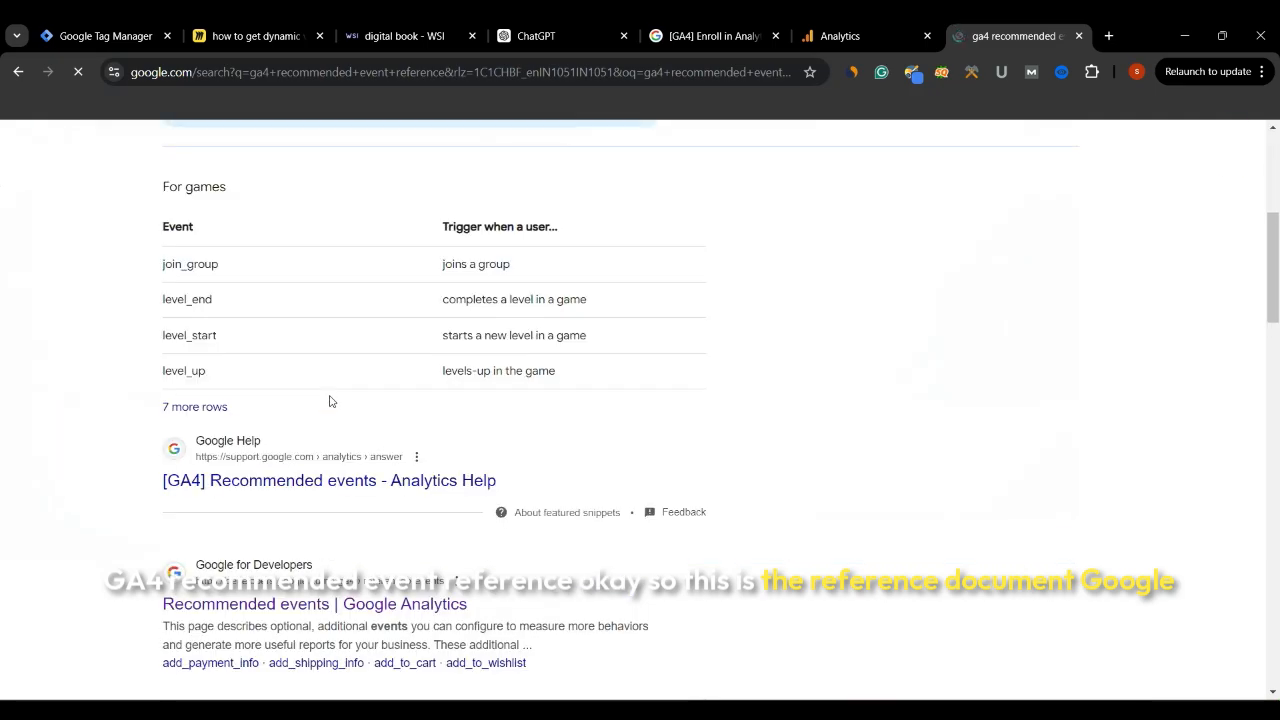
{"action": "scroll", "coordinate": [330, 396], "scroll_direction": "up", "scroll_amount": 1}
{"action": "left_click", "coordinate": [331, 503]}
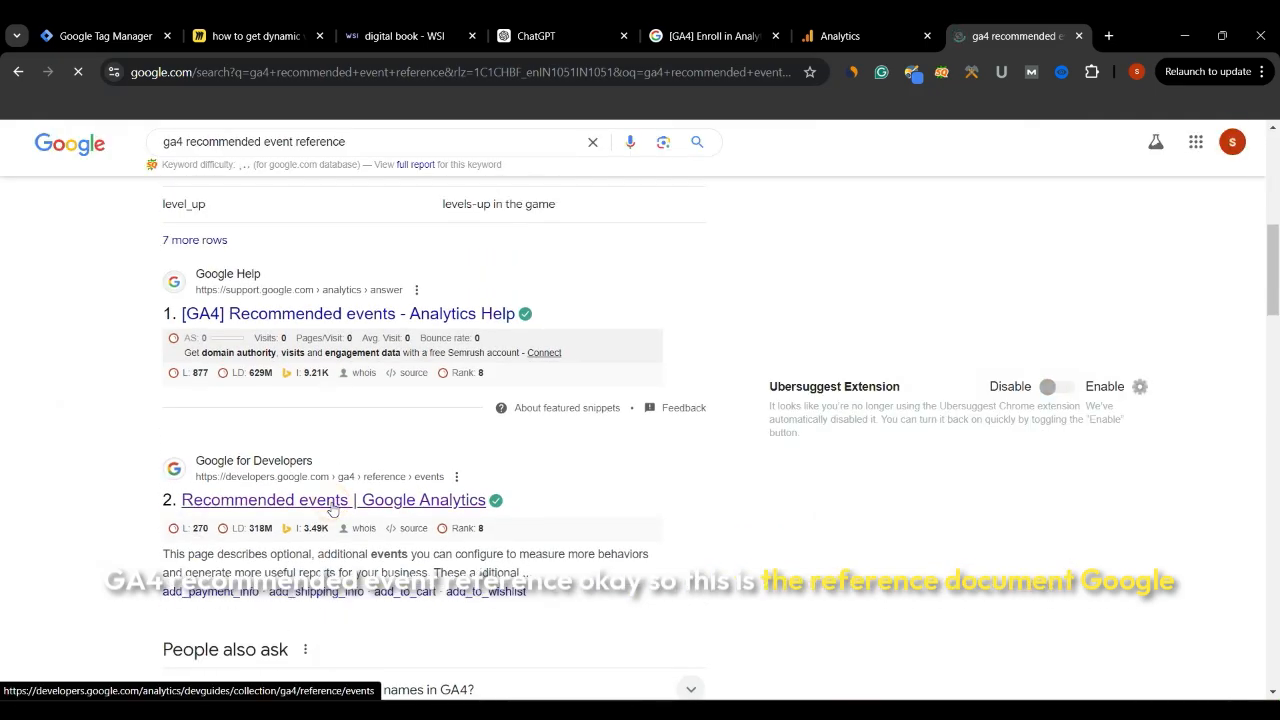
Step: Show the Tag Manager version of the recommended events reference and go to the add_to_cart parameters table
{"action": "scroll", "coordinate": [557, 419], "scroll_direction": "down", "scroll_amount": 3}
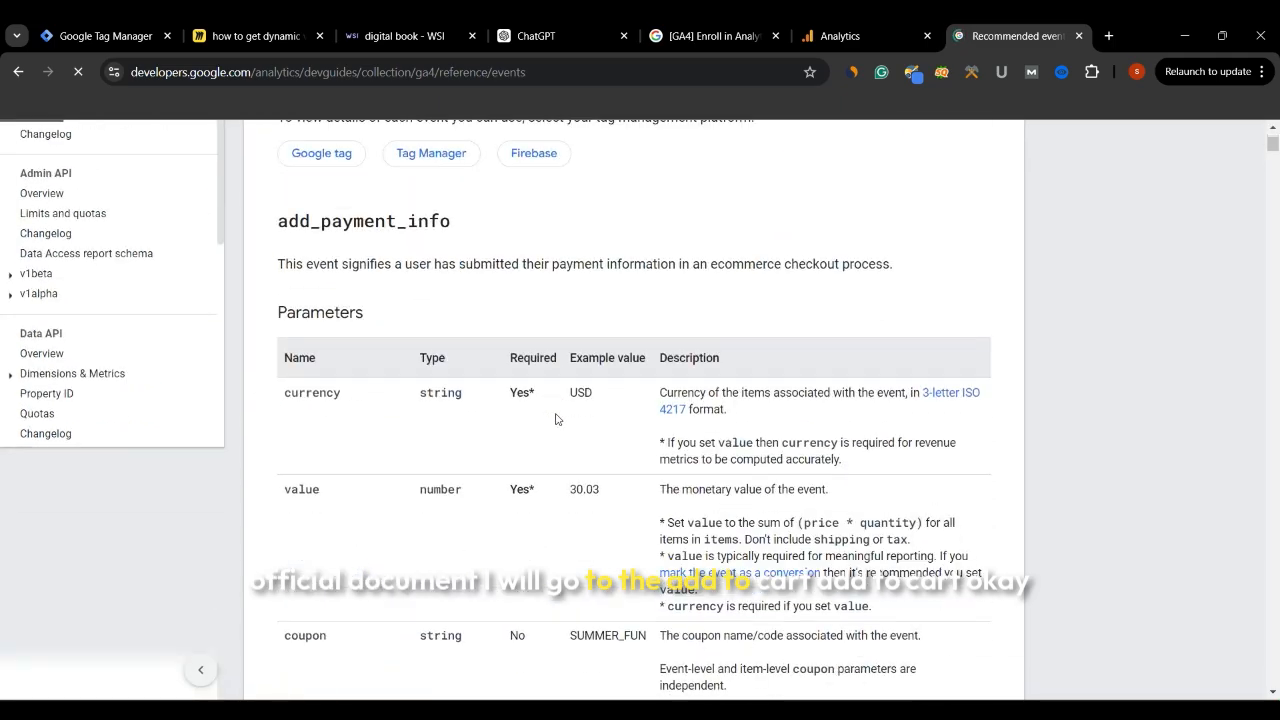
{"action": "scroll", "coordinate": [470, 430], "scroll_direction": "down", "scroll_amount": 10}
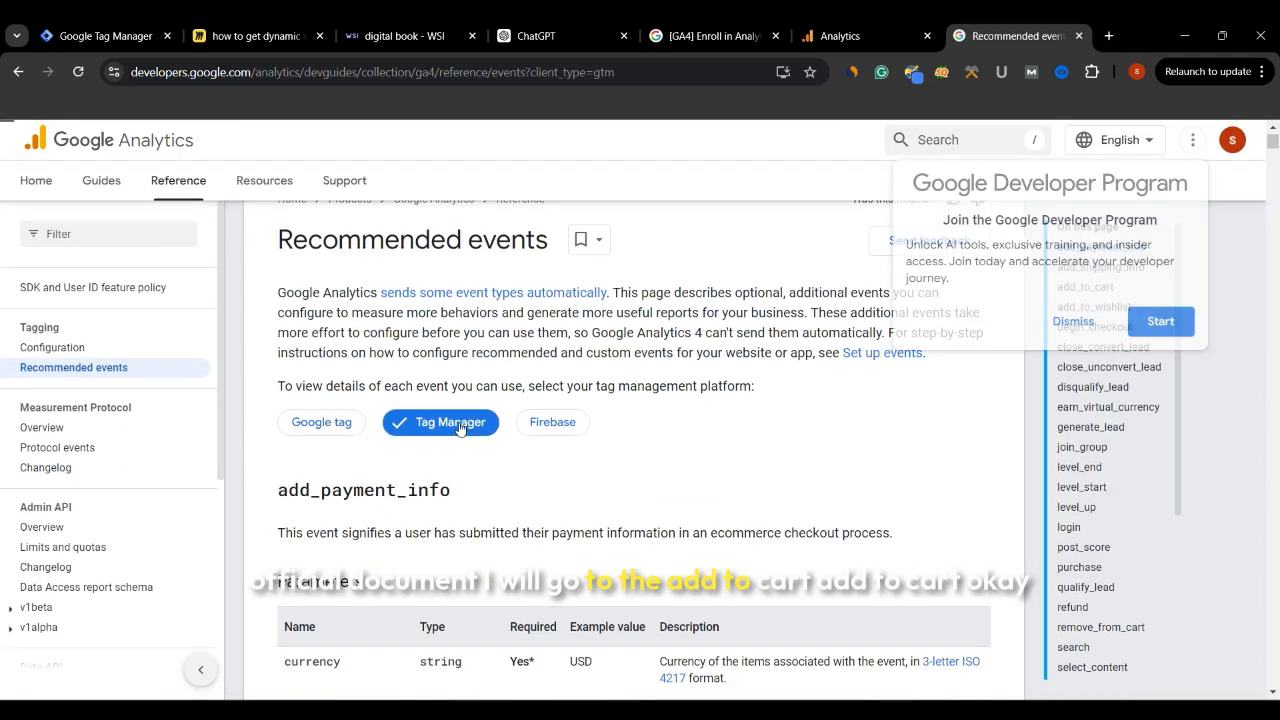
{"action": "scroll", "coordinate": [730, 461], "scroll_direction": "down", "scroll_amount": 5}
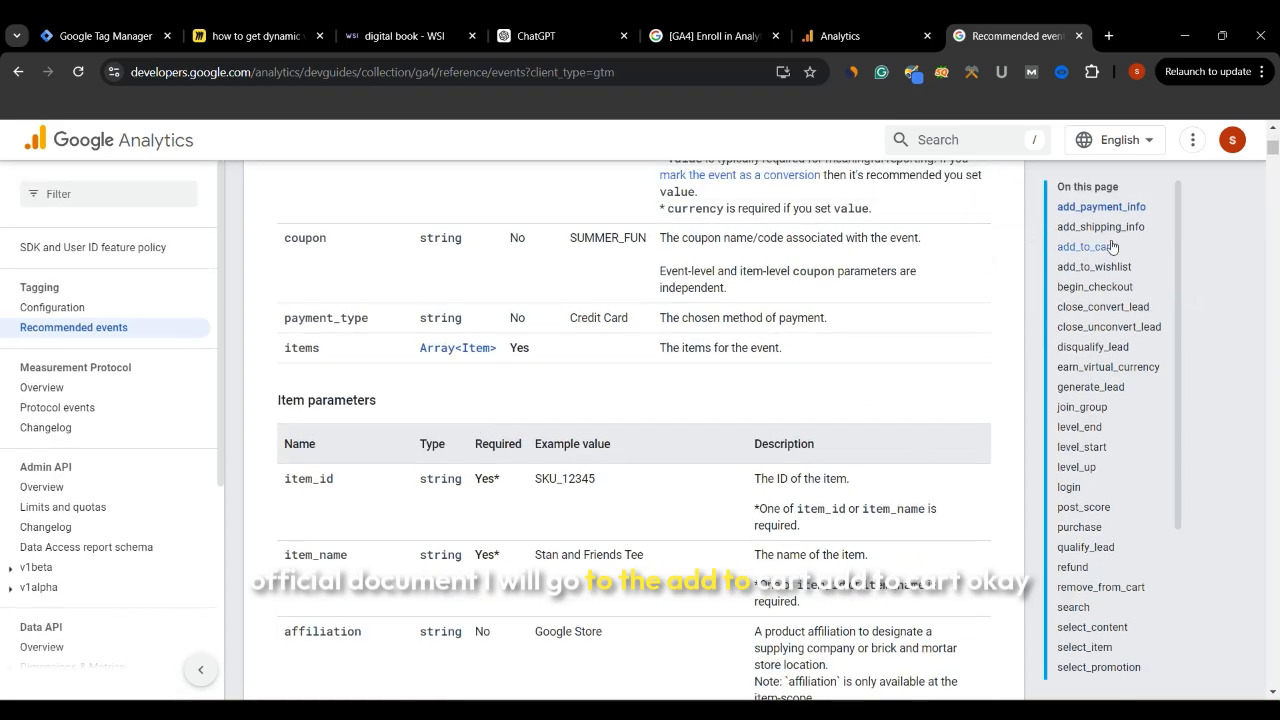
{"action": "left_click", "coordinate": [1112, 246]}
{"action": "scroll", "coordinate": [794, 334], "scroll_direction": "down", "scroll_amount": 2}
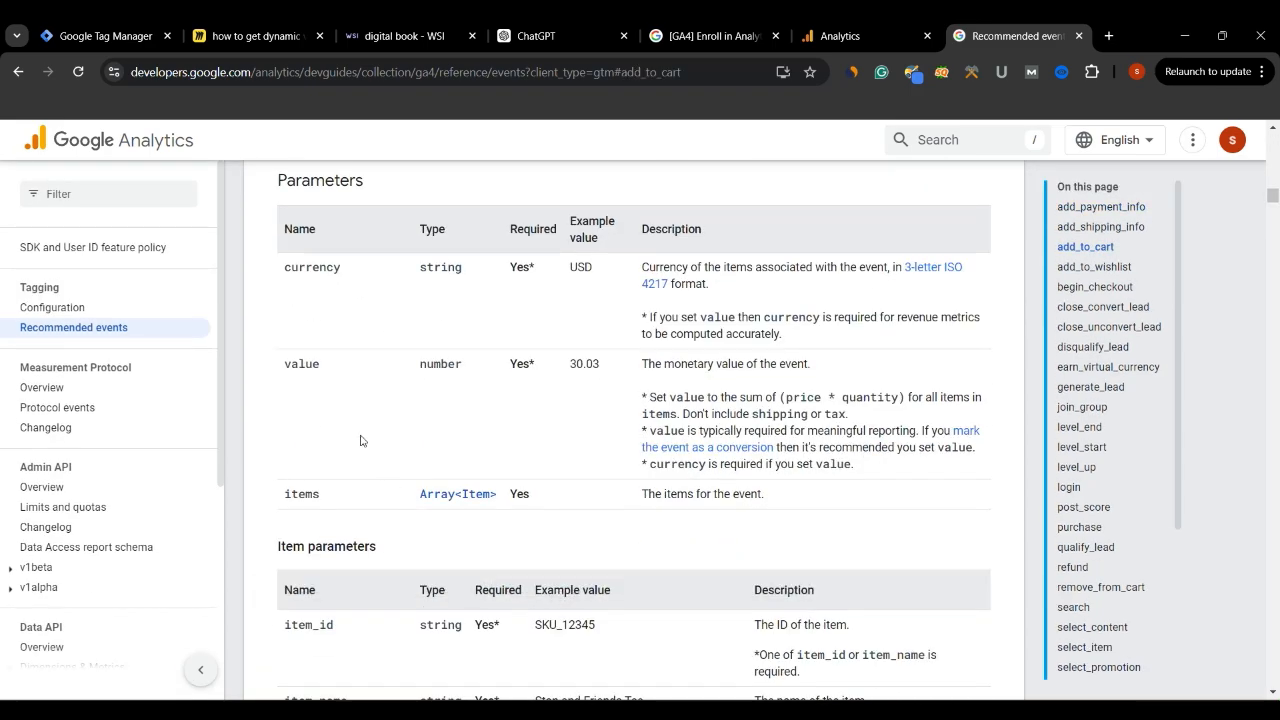
Step: Copy the parameter name "value" from the add_to_cart reference and paste it as the tag's event parameter name
{"action": "double_click", "coordinate": [318, 366]}
{"action": "key", "text": "ctrl+c"}
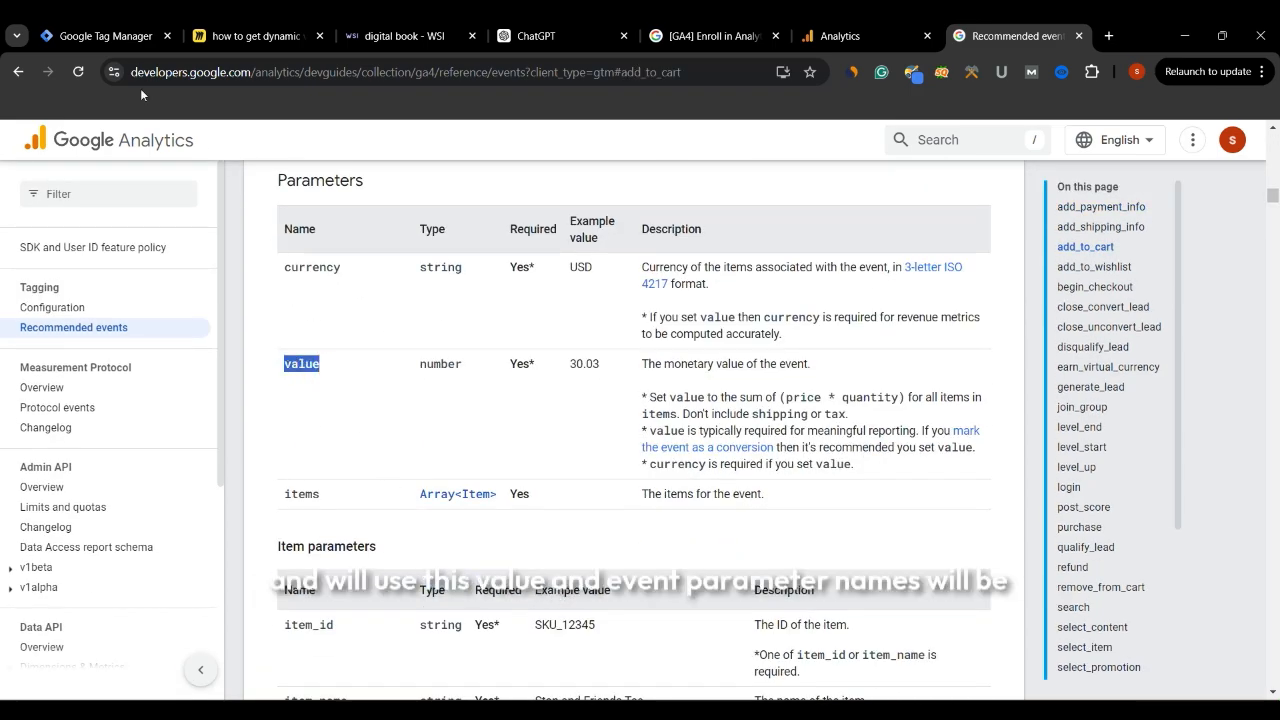
{"action": "left_click", "coordinate": [113, 41]}
{"action": "key", "text": "ctrl+v"}
{"action": "left_click", "coordinate": [801, 568]}
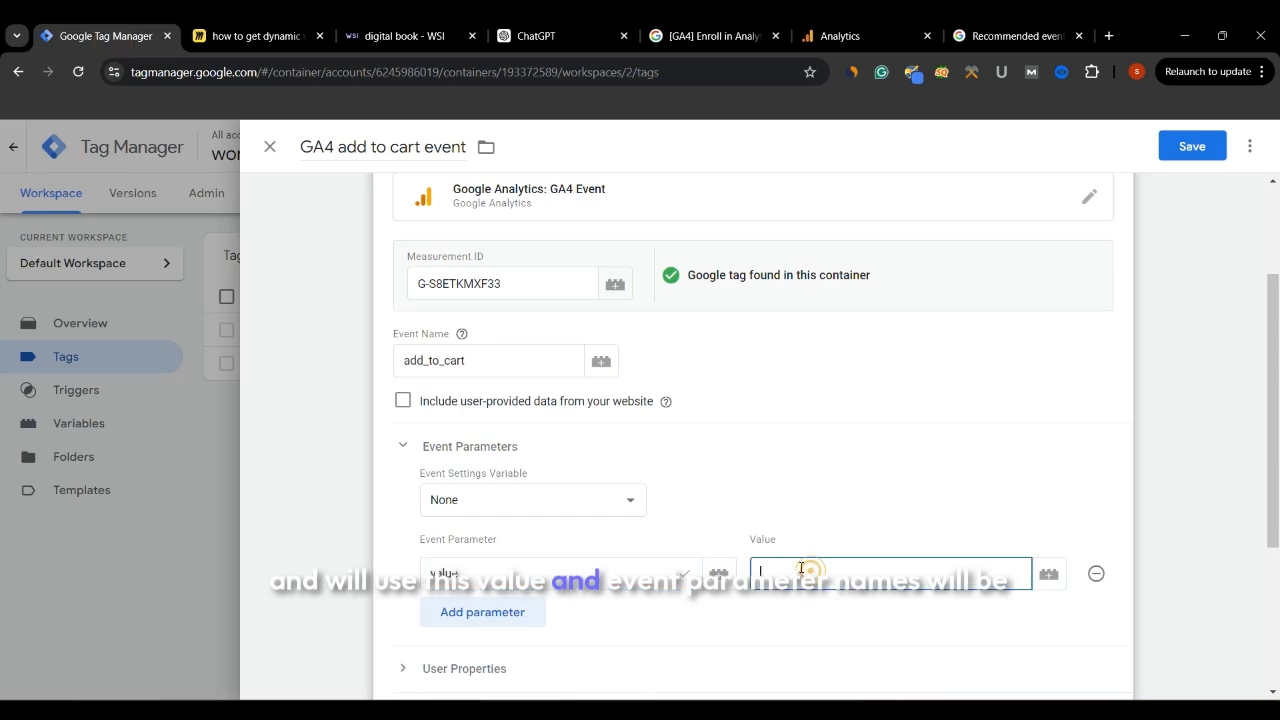
{"action": "left_click", "coordinate": [577, 572]}
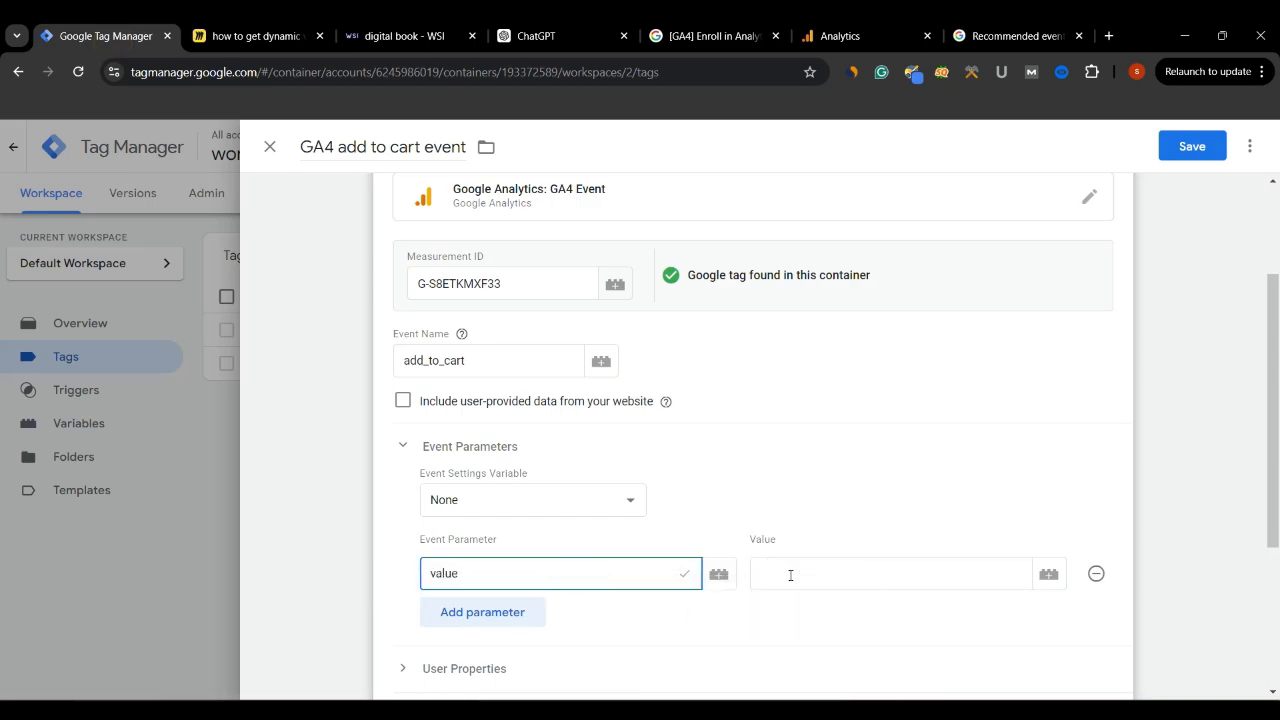
Step: Set the parameter's value to {{total product price by custom javascript variable}} and save the tag
{"action": "left_click", "coordinate": [789, 575]}
{"action": "type", "text": "{{"}
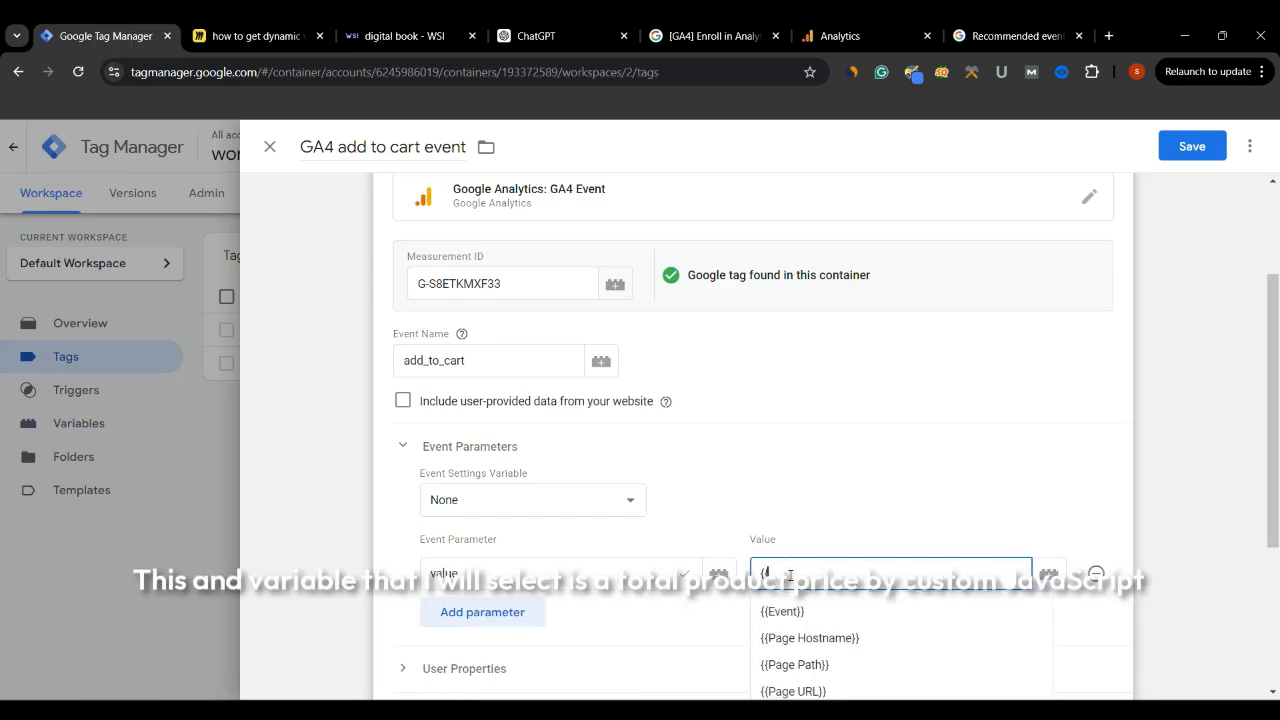
{"action": "scroll", "coordinate": [789, 576], "scroll_direction": "down", "scroll_amount": 2}
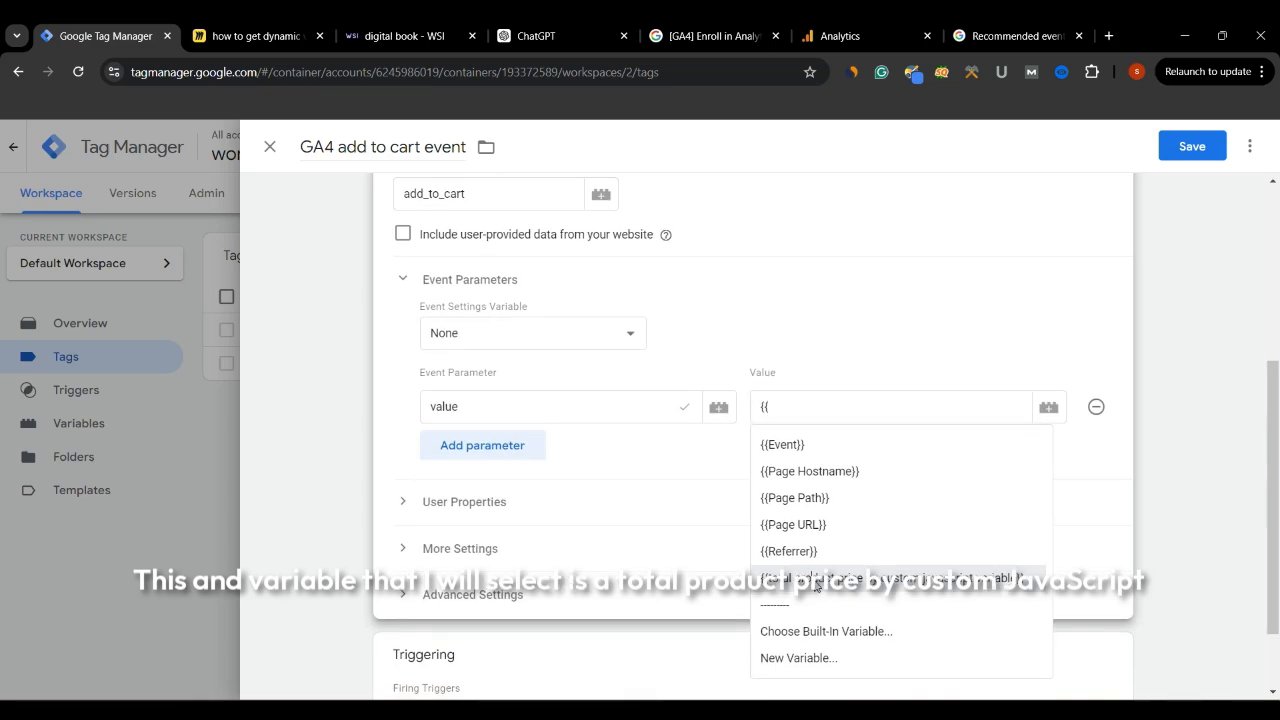
{"action": "left_click", "coordinate": [816, 580]}
{"action": "left_click", "coordinate": [1188, 149]}
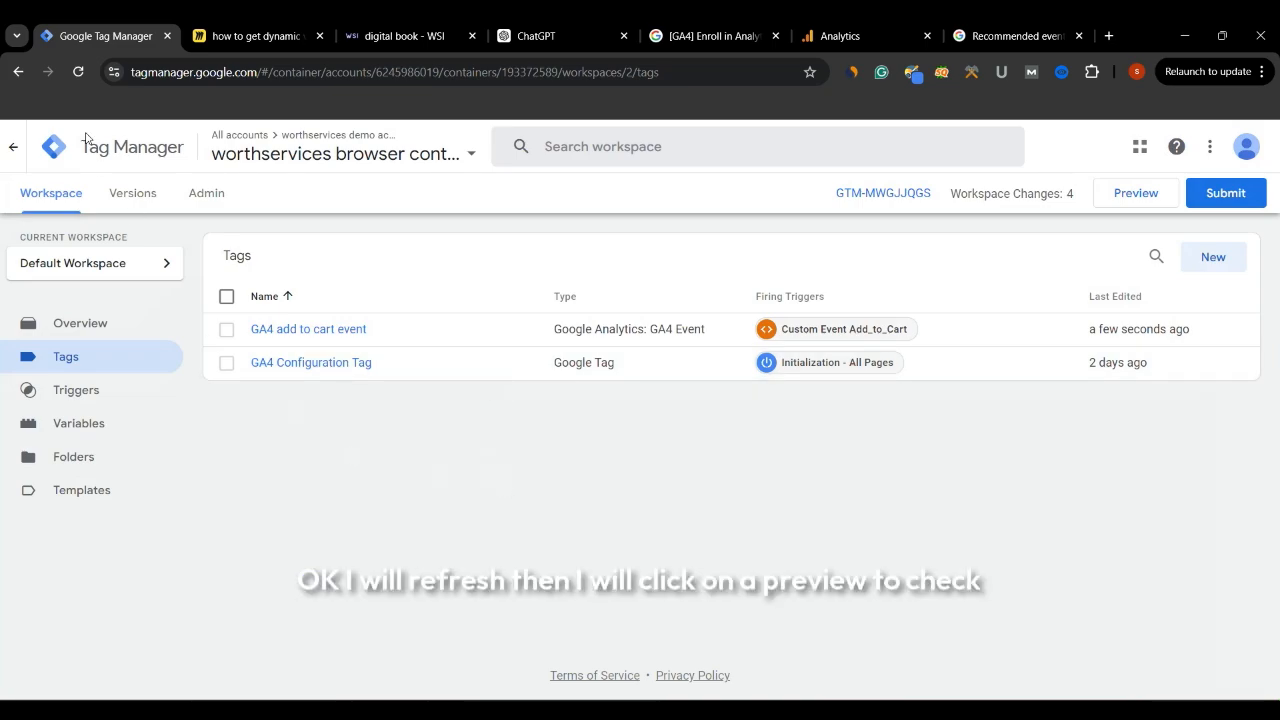
Step: Reload the Tag Manager workspace, connect a preview session to the digital book page and go to its Tag Assistant summary
{"action": "left_click", "coordinate": [79, 74]}
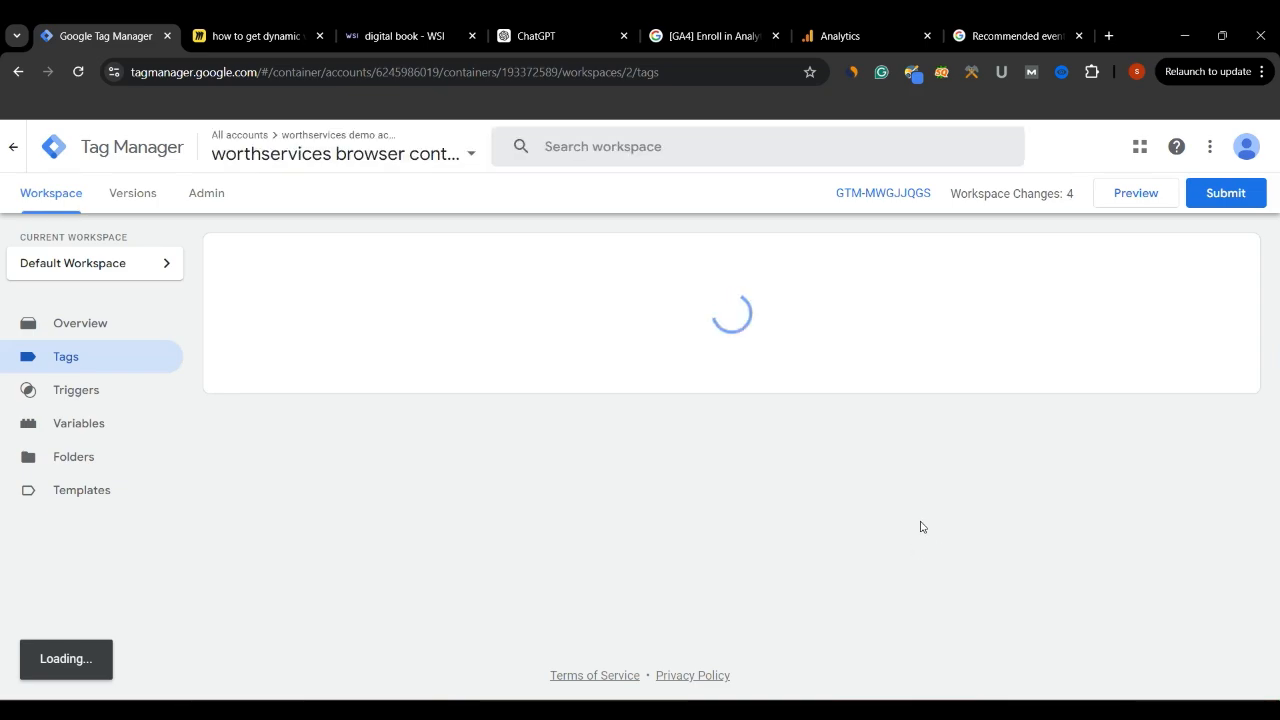
{"action": "left_click", "coordinate": [1108, 204]}
{"action": "left_click", "coordinate": [643, 520]}
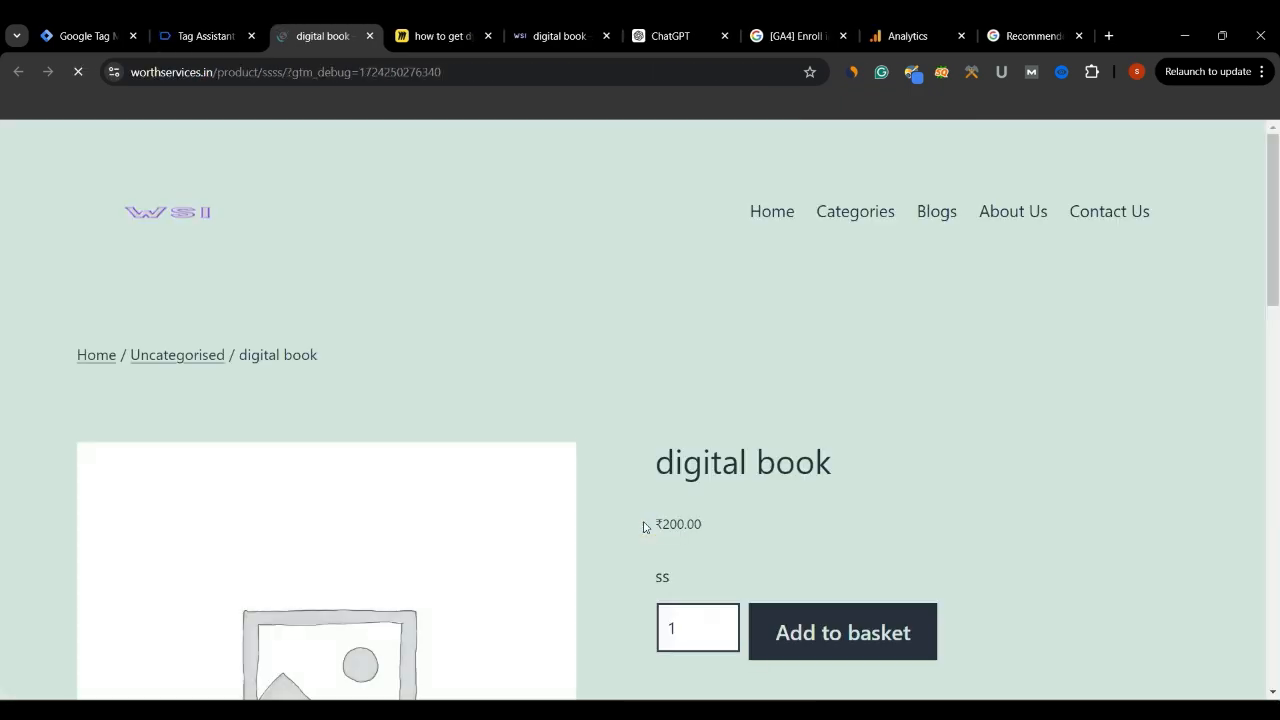
{"action": "scroll", "coordinate": [565, 530], "scroll_direction": "down", "scroll_amount": 2}
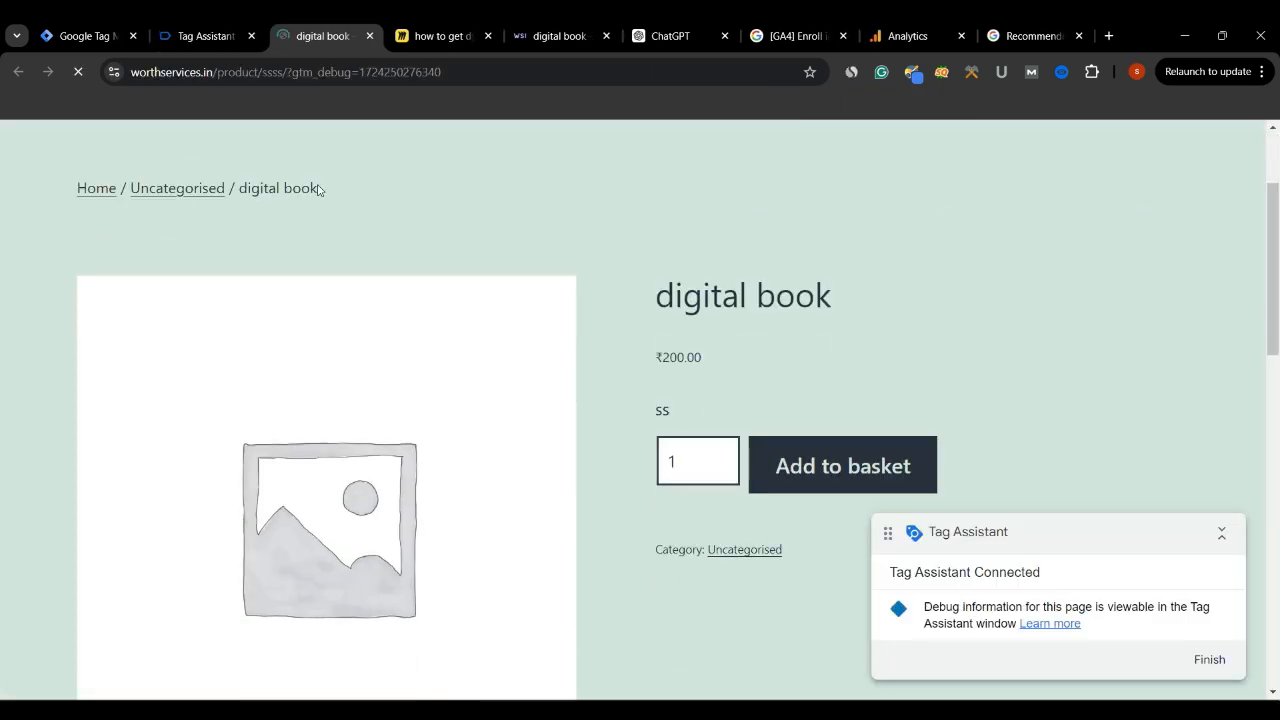
{"action": "left_click", "coordinate": [199, 36]}
{"action": "left_click", "coordinate": [637, 436]}
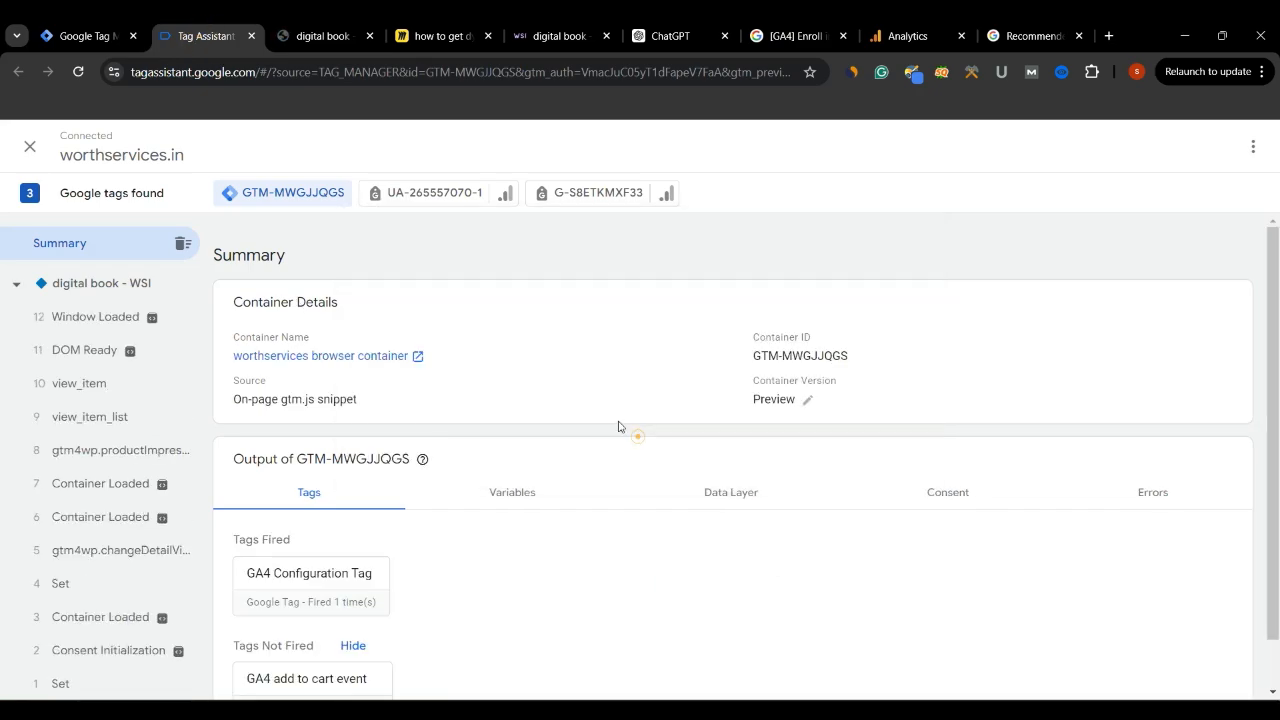
Step: Add the digital book to the basket on the previewed page and open its add_to_cart event in Tag Assistant
{"action": "left_click", "coordinate": [322, 36]}
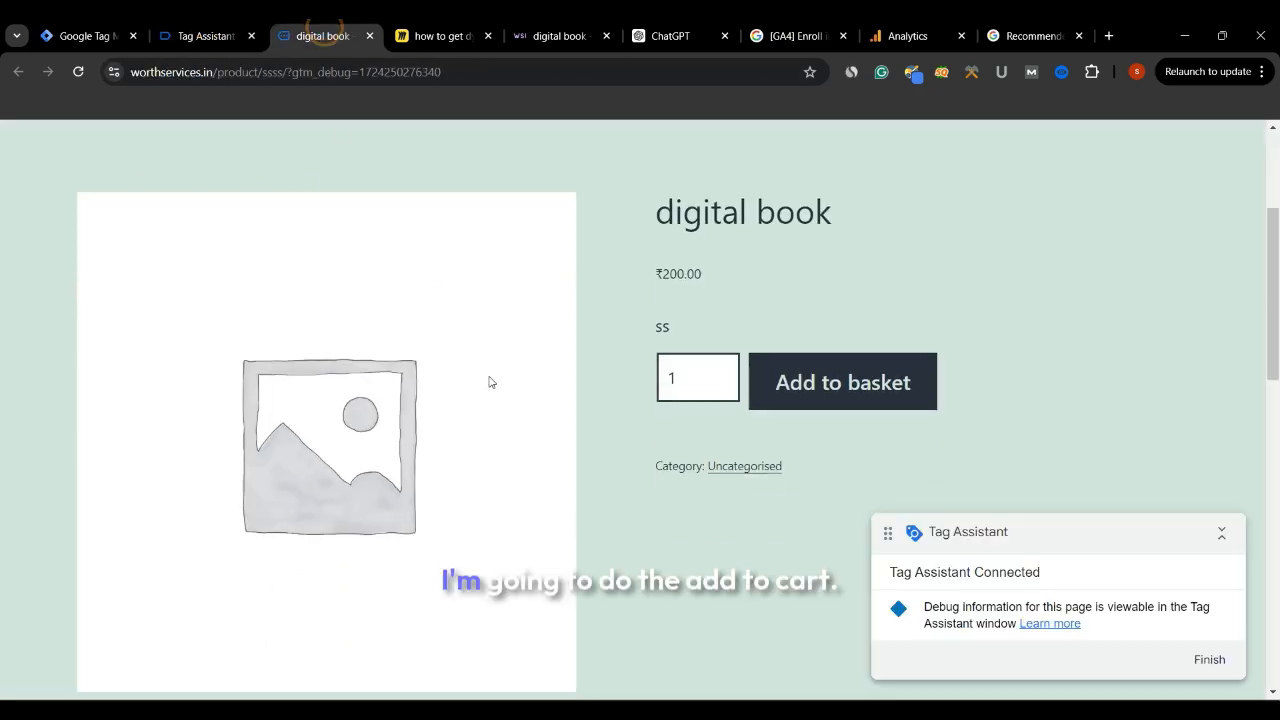
{"action": "scroll", "coordinate": [489, 382], "scroll_direction": "down", "scroll_amount": 3}
{"action": "scroll", "coordinate": [508, 428], "scroll_direction": "up", "scroll_amount": 2}
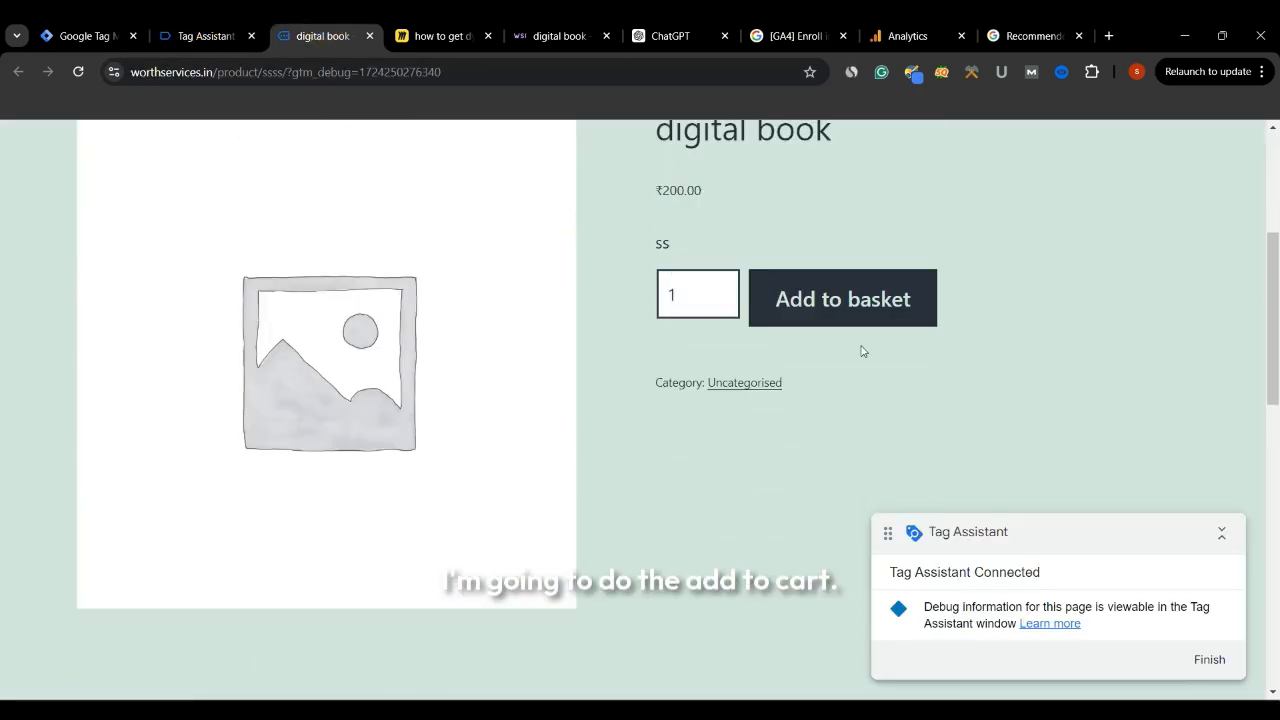
{"action": "left_click", "coordinate": [820, 305]}
{"action": "left_click", "coordinate": [192, 38]}
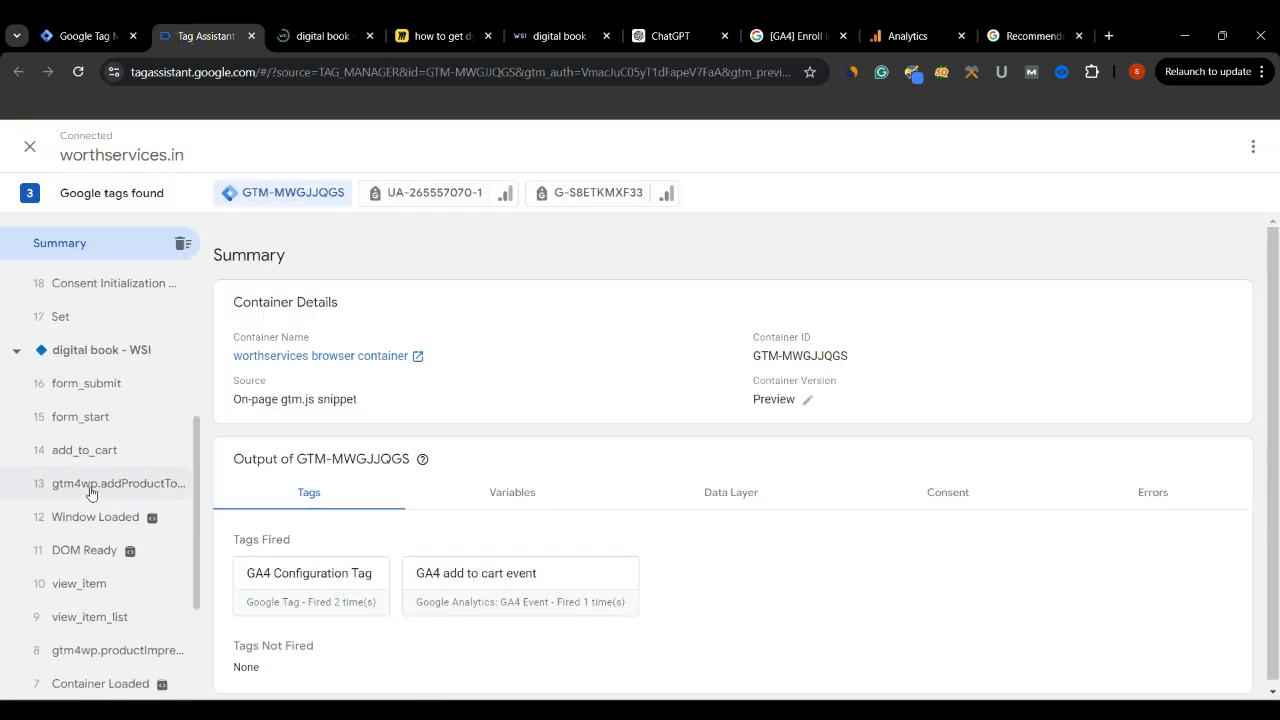
{"action": "left_click", "coordinate": [103, 483]}
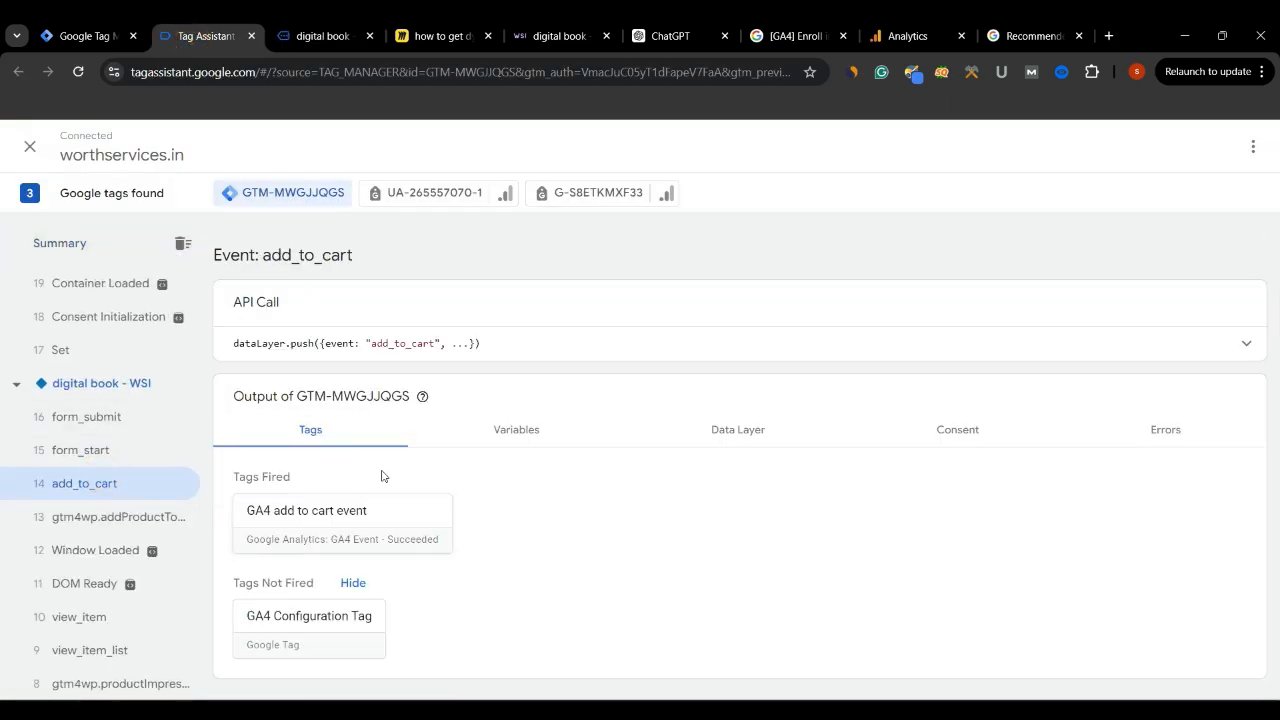
Step: Check the add_to_cart event's custom JavaScript variable, its API call data and the tags fired
{"action": "left_click", "coordinate": [496, 429]}
{"action": "scroll", "coordinate": [485, 540], "scroll_direction": "down", "scroll_amount": 1}
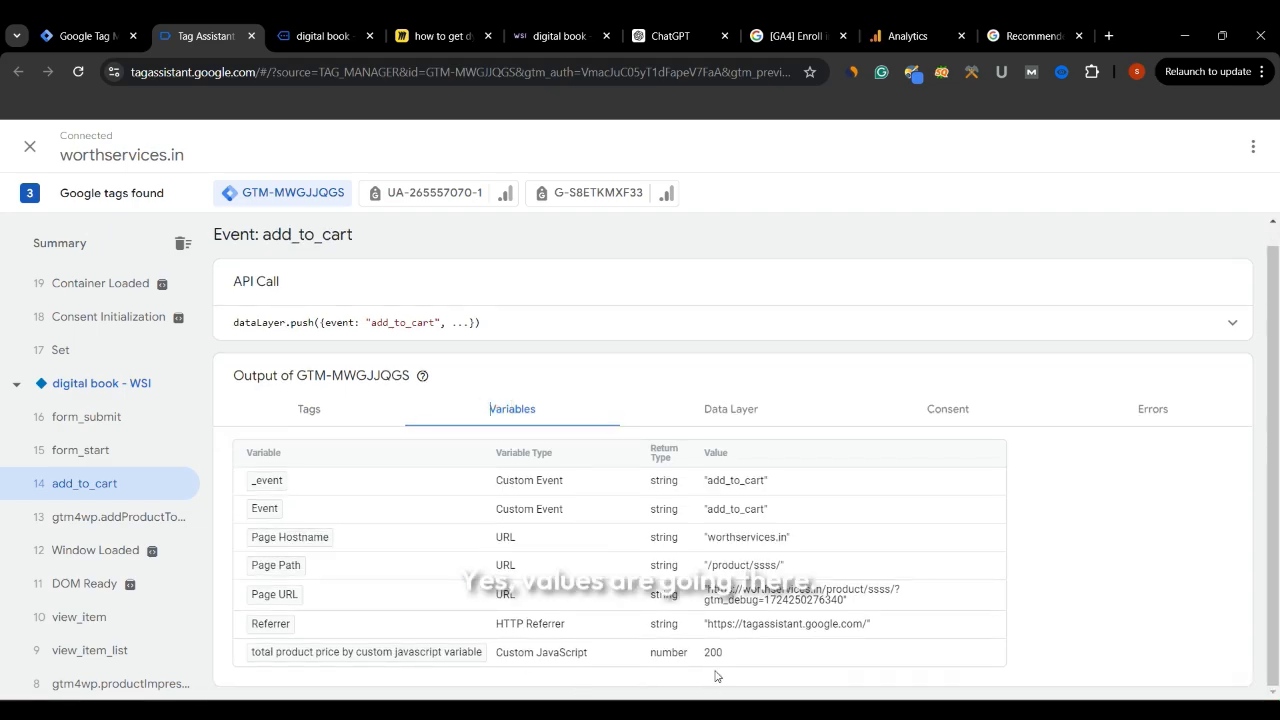
{"action": "left_click", "coordinate": [306, 410]}
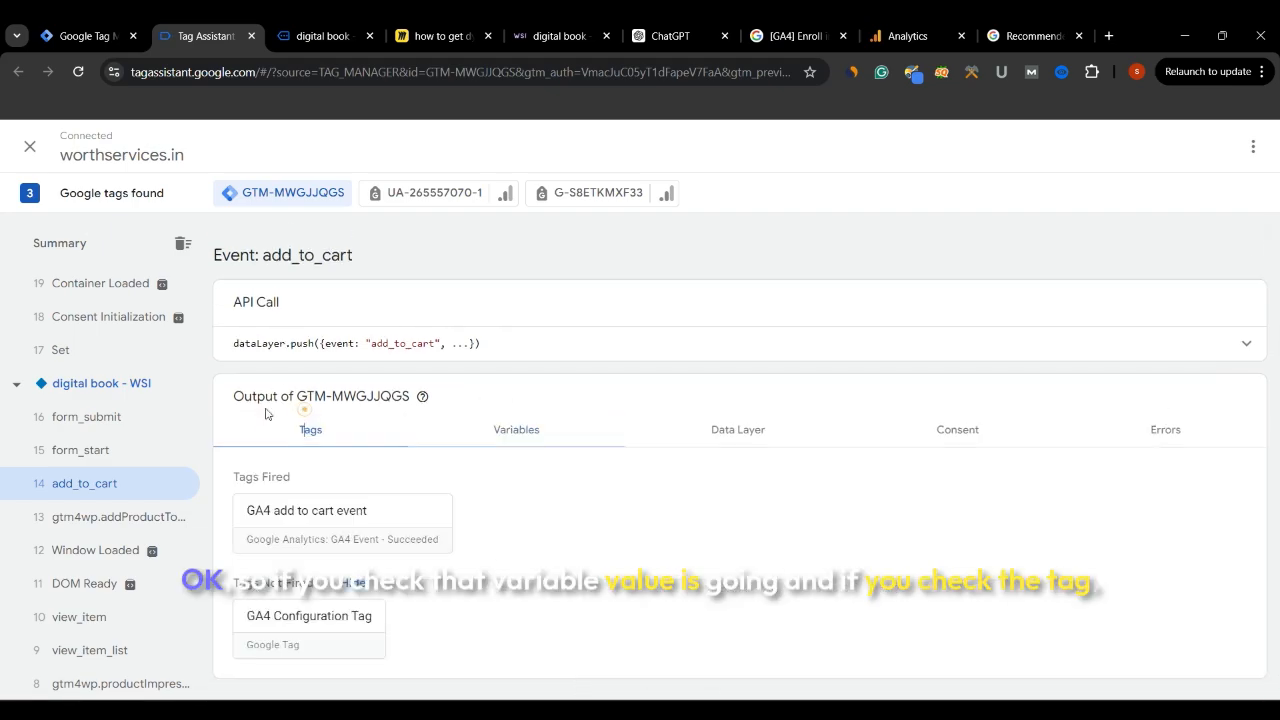
{"action": "left_click", "coordinate": [598, 438]}
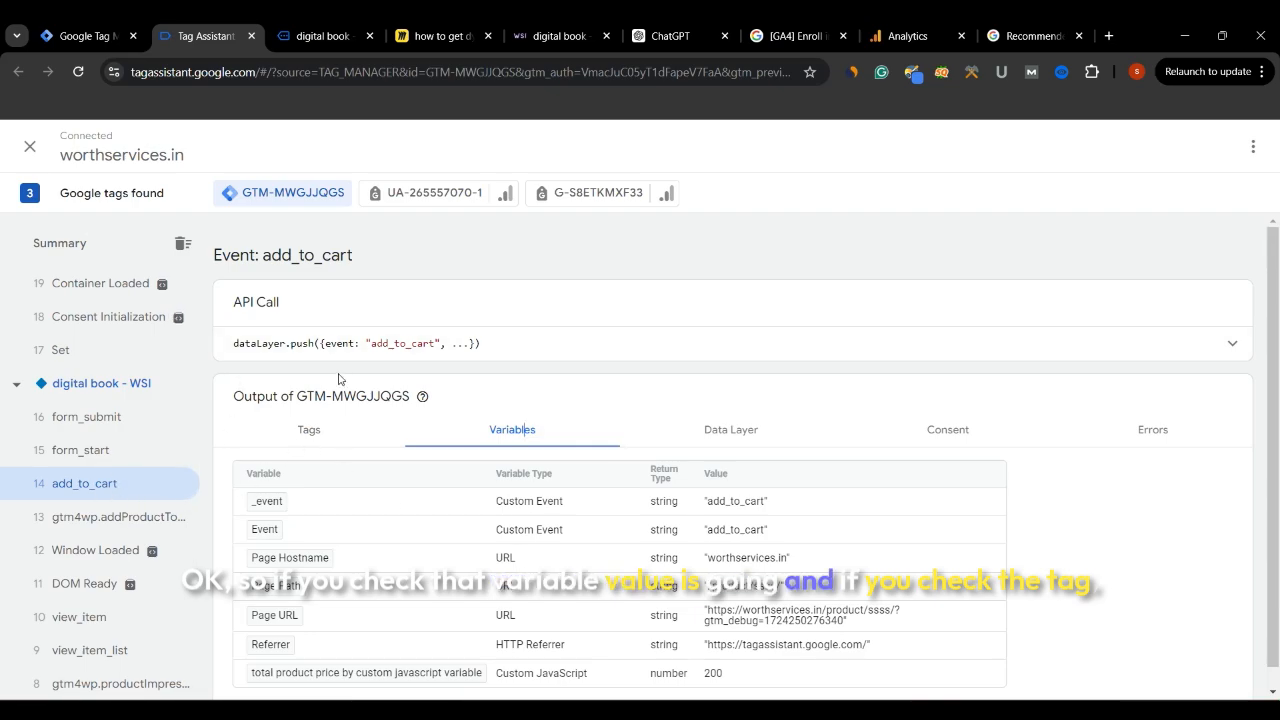
{"action": "scroll", "coordinate": [320, 400], "scroll_direction": "down", "scroll_amount": 1}
{"action": "scroll", "coordinate": [143, 451], "scroll_direction": "up", "scroll_amount": 1}
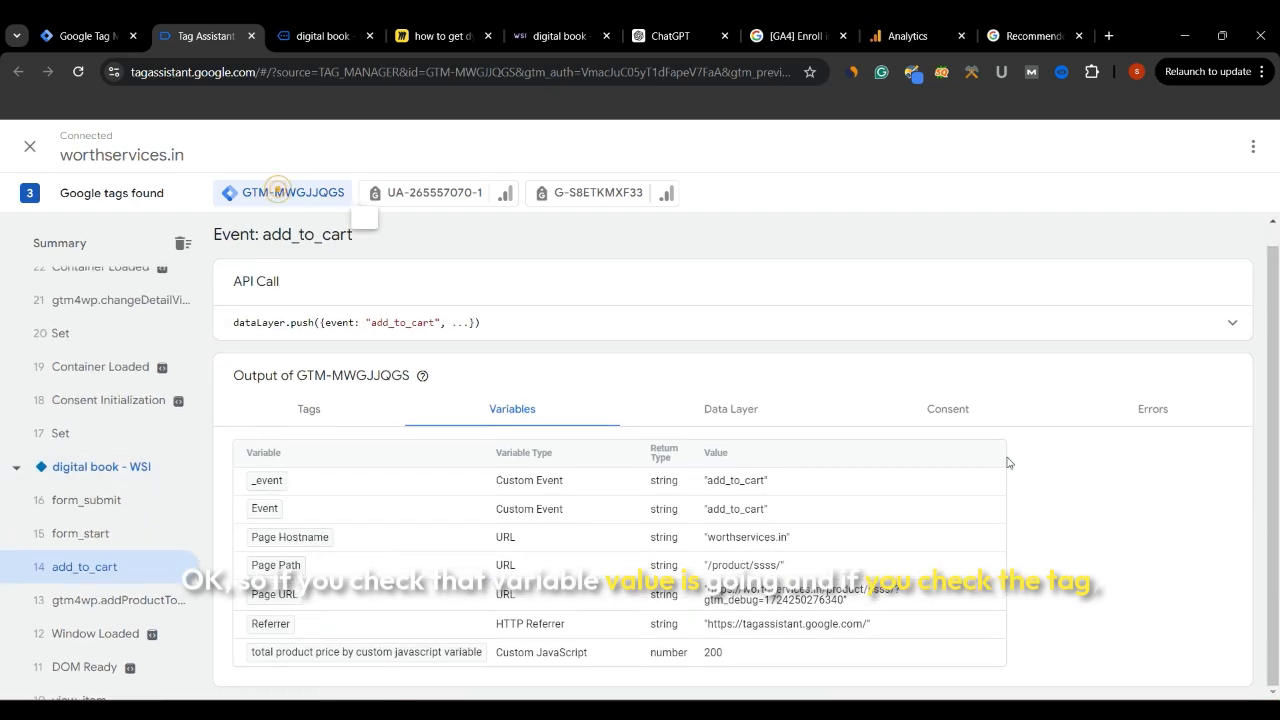
{"action": "left_click", "coordinate": [1233, 323]}
{"action": "scroll", "coordinate": [432, 585], "scroll_direction": "down", "scroll_amount": 3}
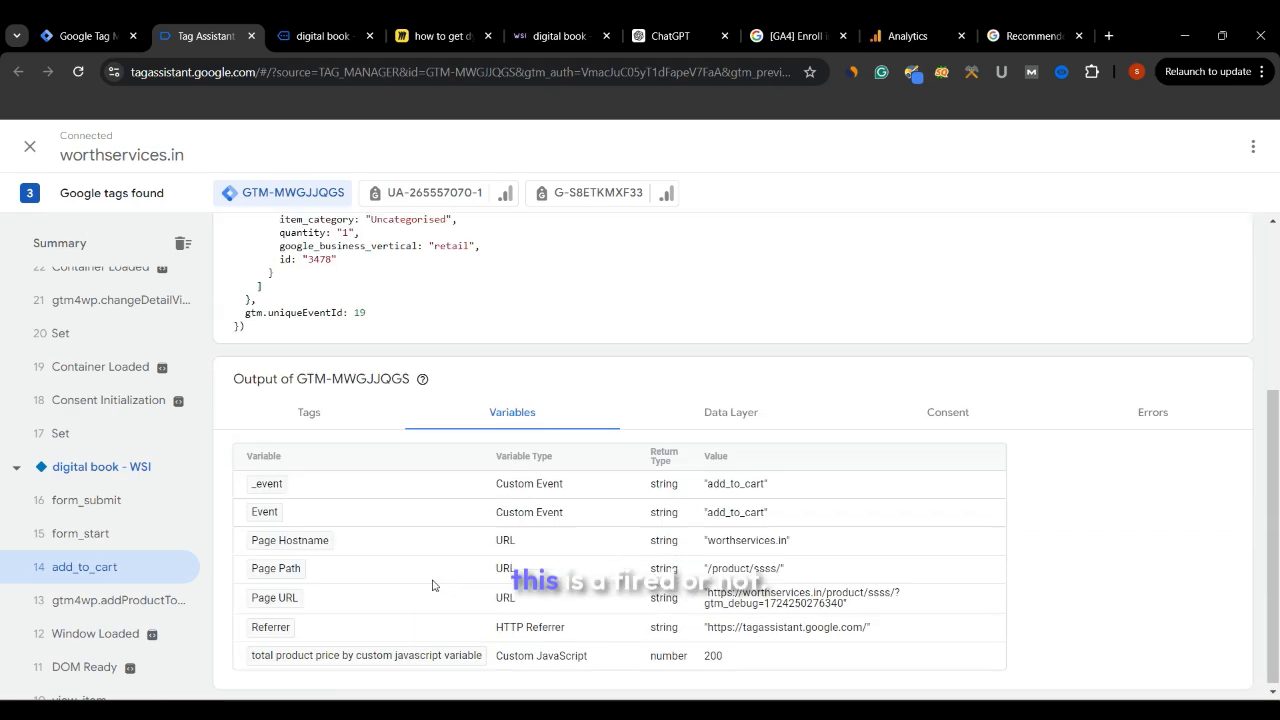
{"action": "left_click", "coordinate": [312, 414]}
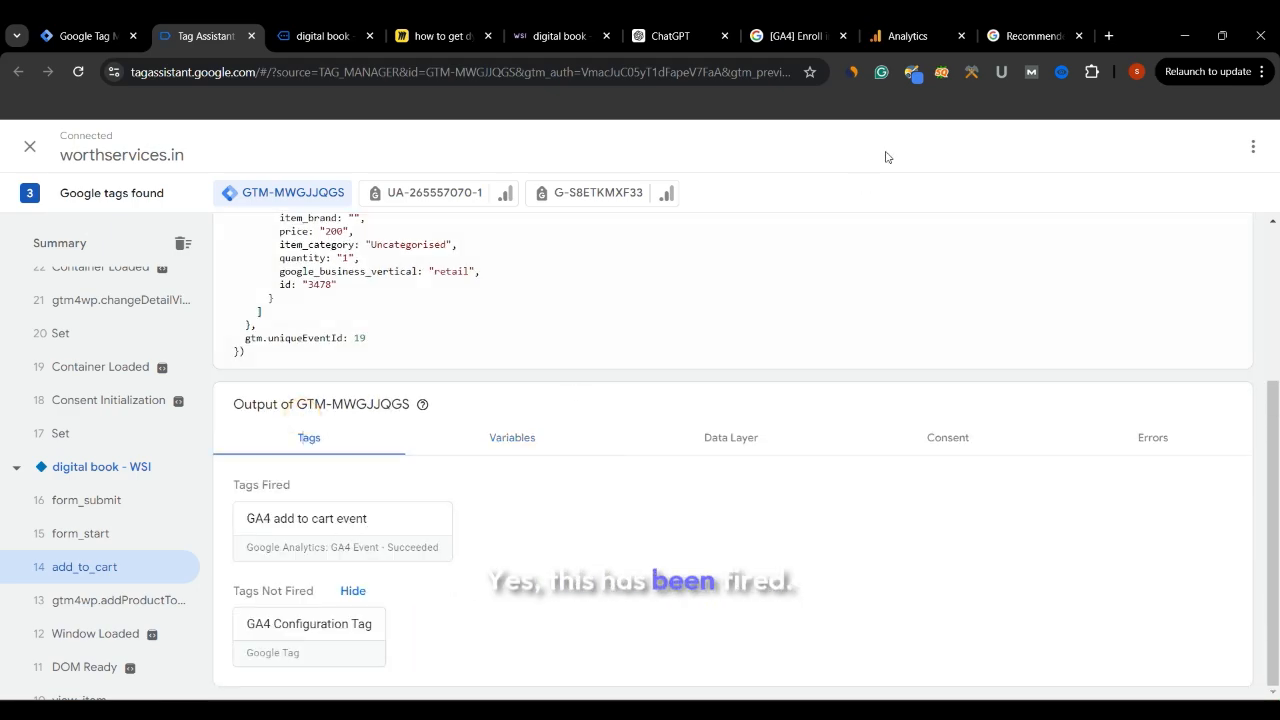
Step: Open the Other Digital Product page from the store, add that product to the basket and return to Tag Assistant
{"action": "key", "text": "ctrl+Tab"}
{"action": "scroll", "coordinate": [452, 397], "scroll_direction": "down", "scroll_amount": 10}
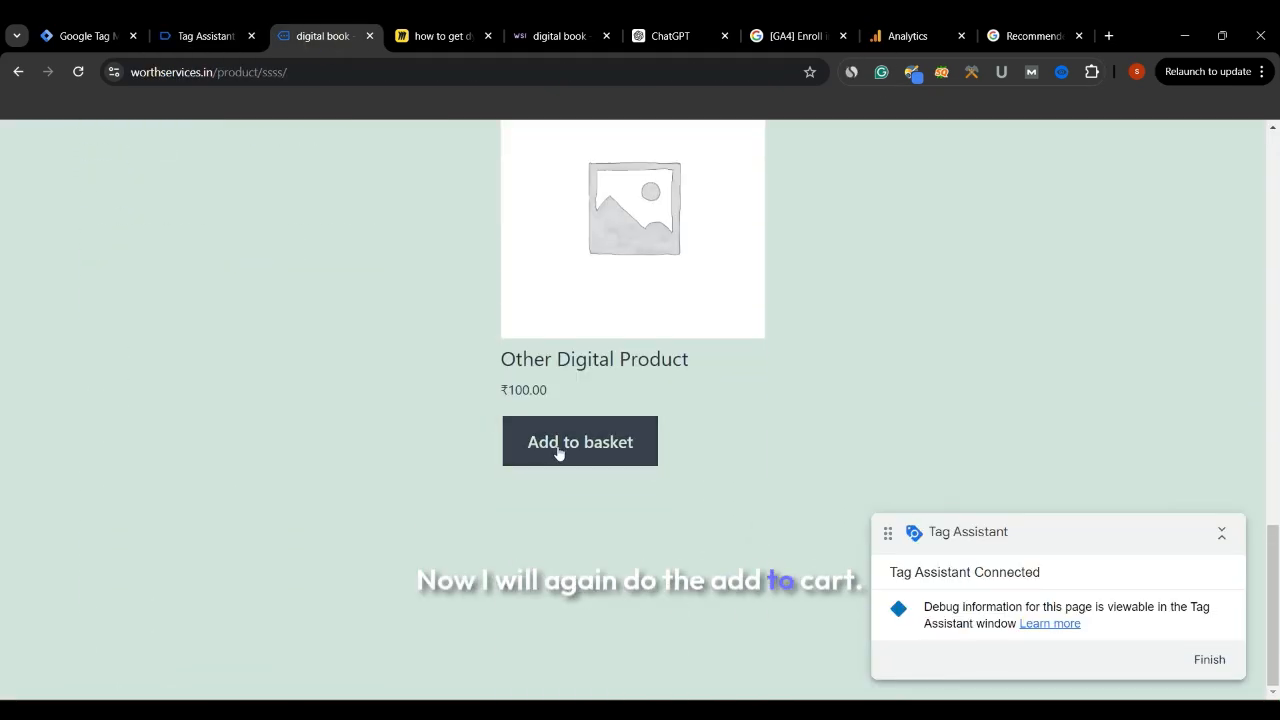
{"action": "left_click", "coordinate": [566, 362]}
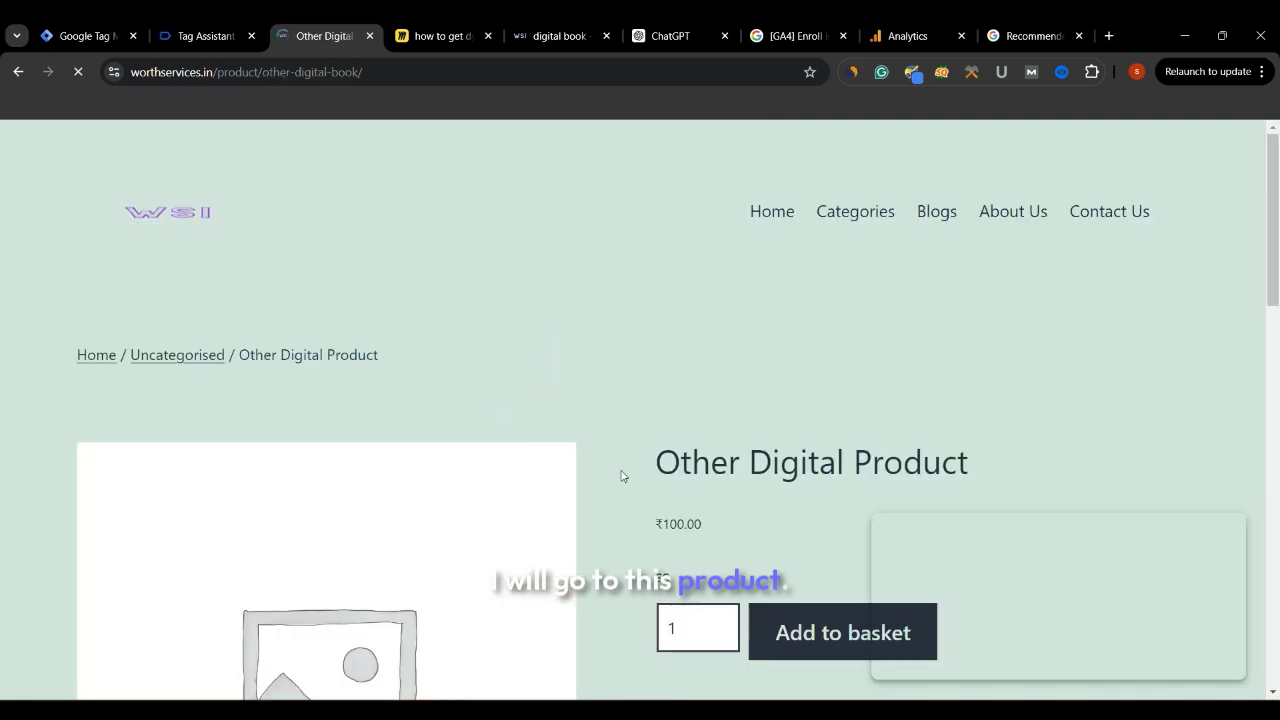
{"action": "scroll", "coordinate": [640, 460], "scroll_direction": "down", "scroll_amount": 3}
{"action": "scroll", "coordinate": [690, 448], "scroll_direction": "up", "scroll_amount": 2}
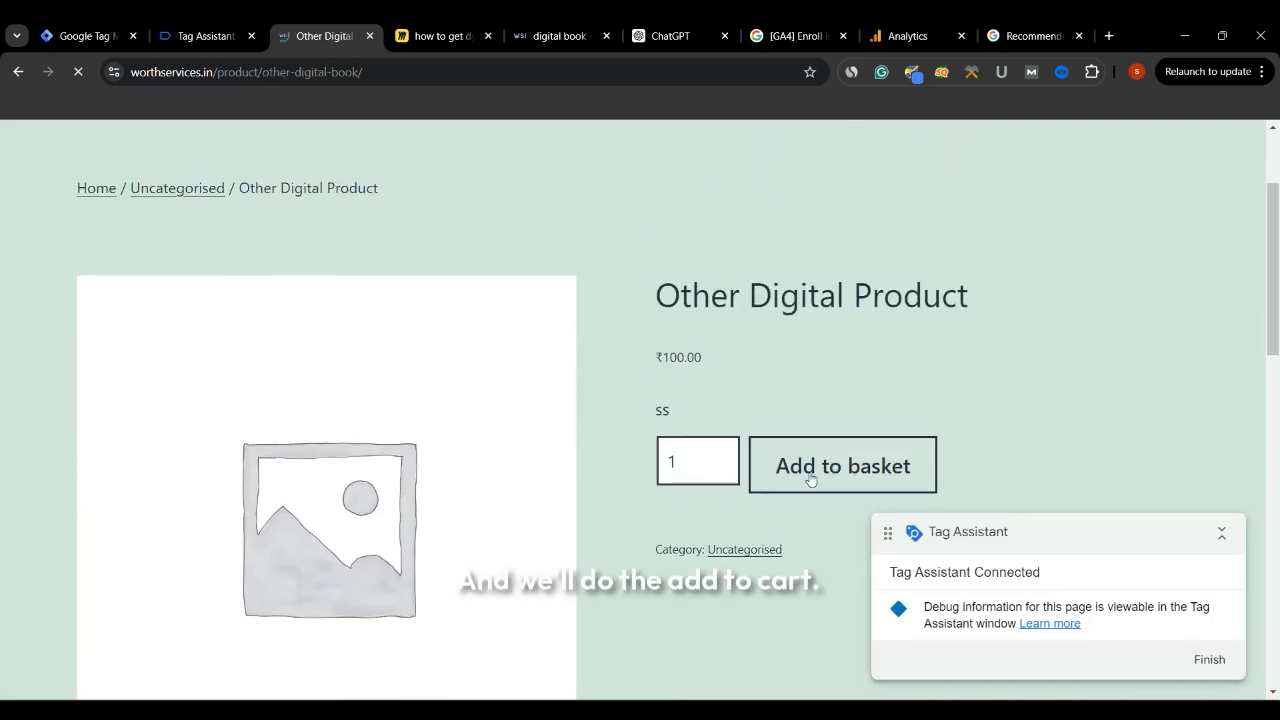
{"action": "left_click", "coordinate": [205, 36]}
Step: Check the variables for Other Digital Product's add_to_cart event and the value parameter in the GA4 add to cart event tag's details
{"action": "left_click", "coordinate": [524, 433]}
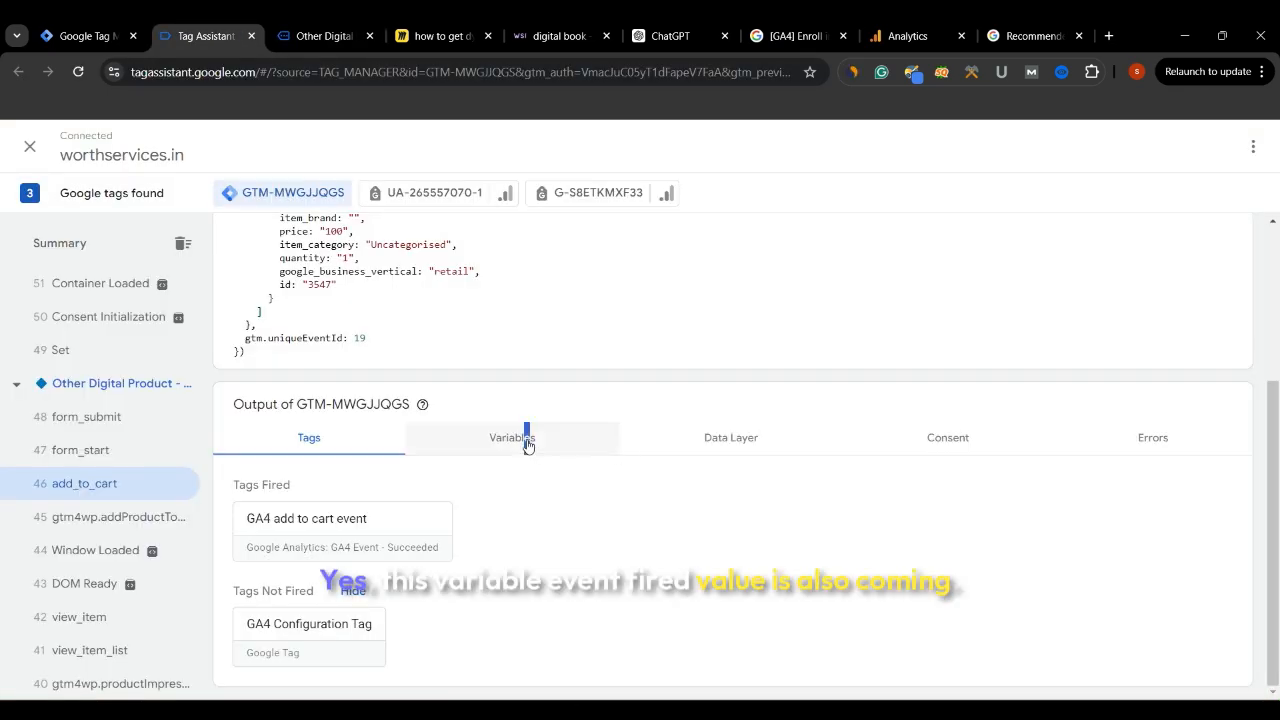
{"action": "scroll", "coordinate": [630, 512], "scroll_direction": "down", "scroll_amount": 1}
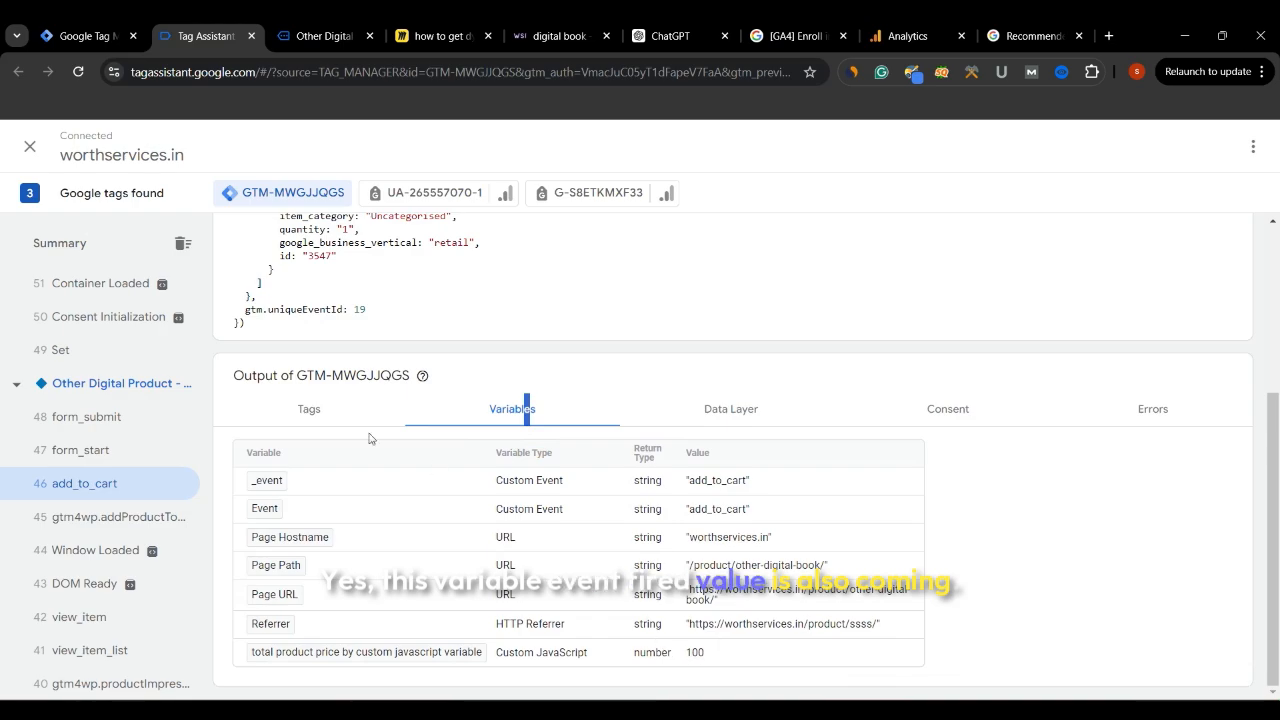
{"action": "left_click", "coordinate": [309, 409]}
{"action": "left_click", "coordinate": [372, 518]}
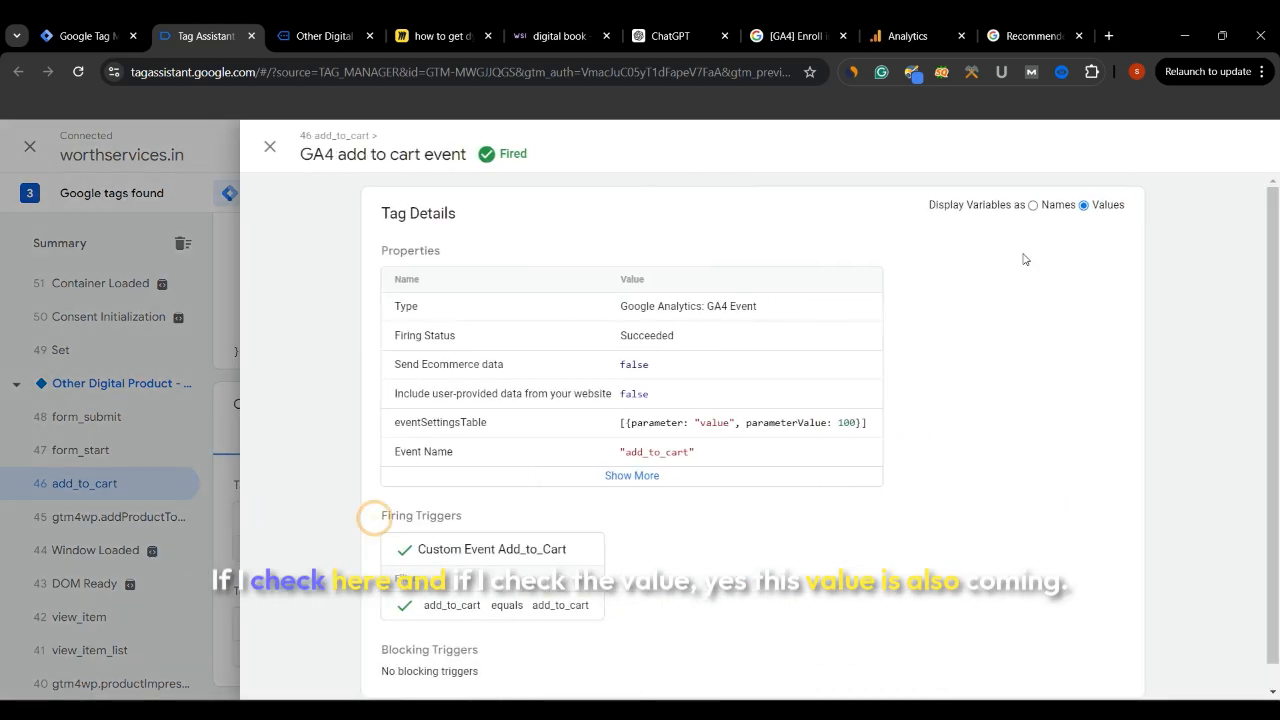
{"action": "left_click", "coordinate": [838, 421]}
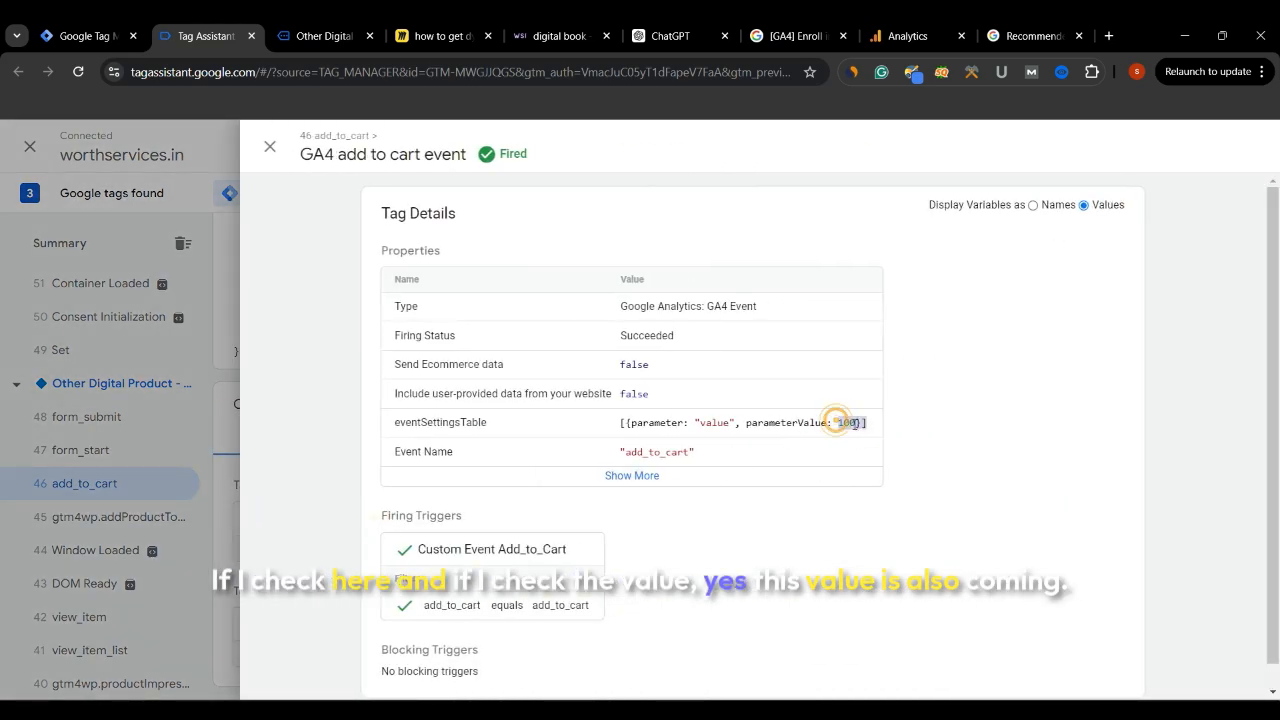
Step: Copy the HTML of the woocommerce-Price-amount span on the digital book page and switch to ChatGPT
{"action": "left_click", "coordinate": [586, 36]}
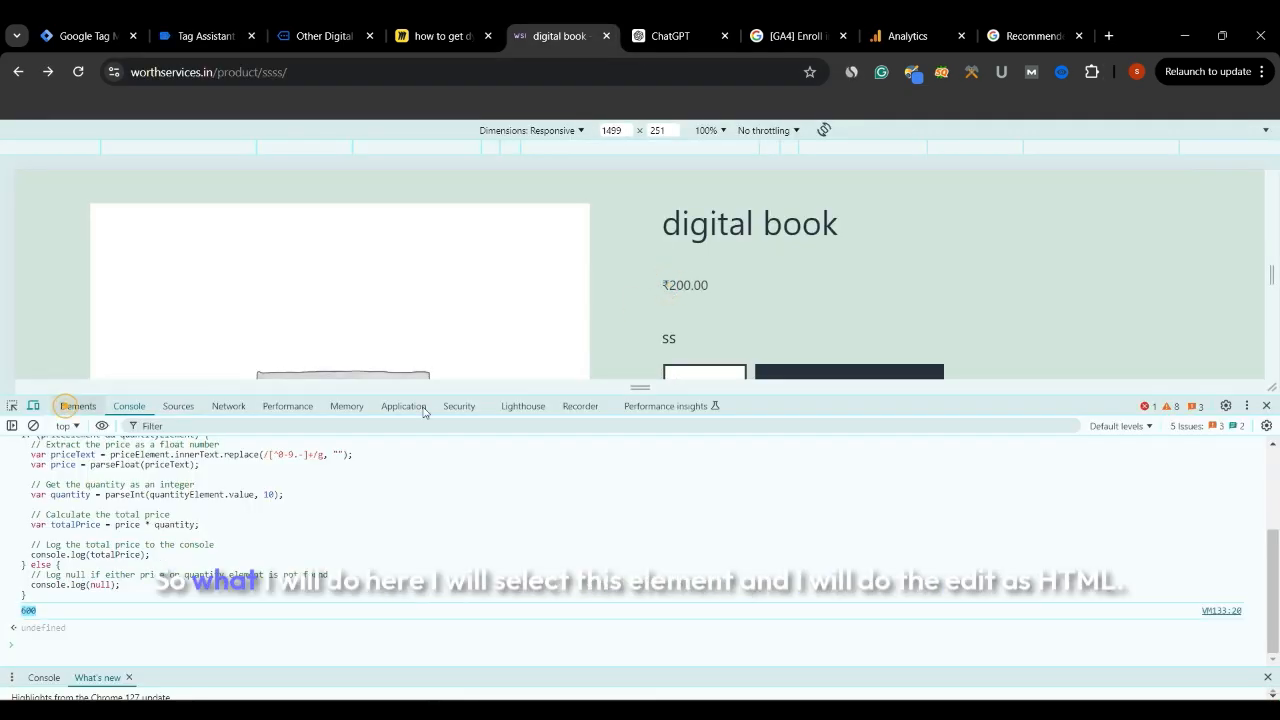
{"action": "left_click", "coordinate": [77, 405]}
{"action": "left_click", "coordinate": [86, 532]}
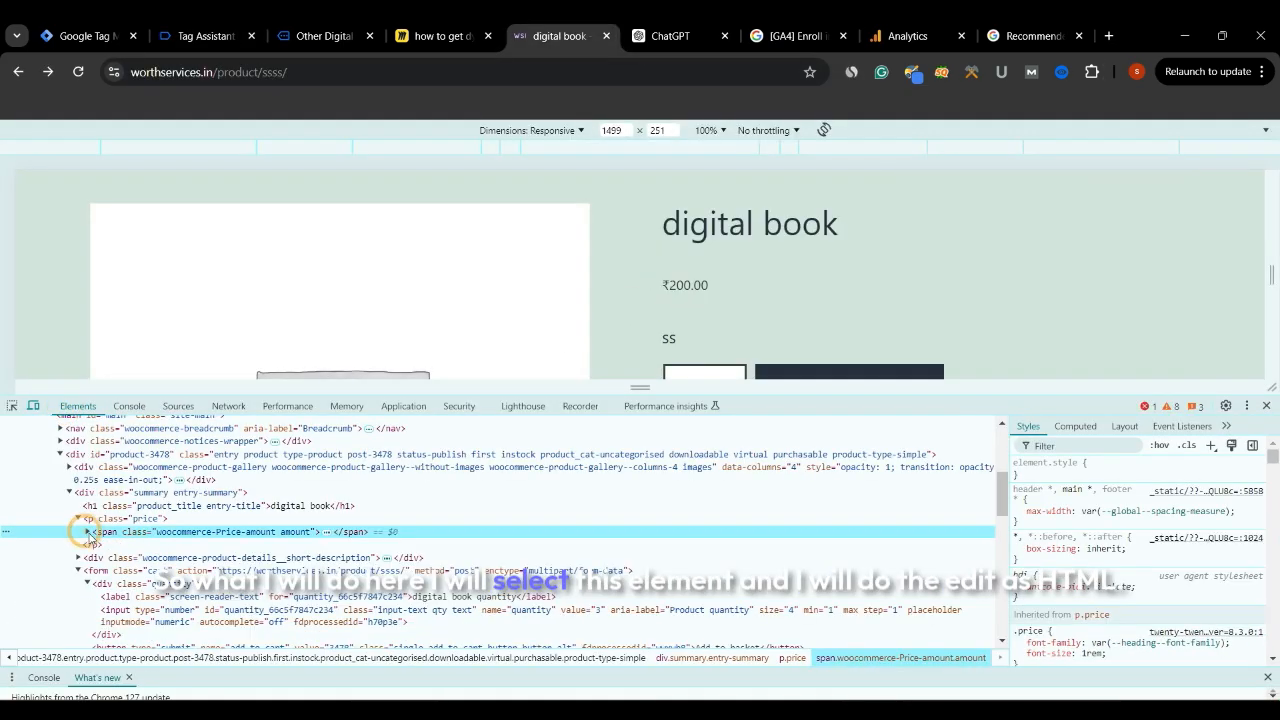
{"action": "right_click", "coordinate": [6, 533]}
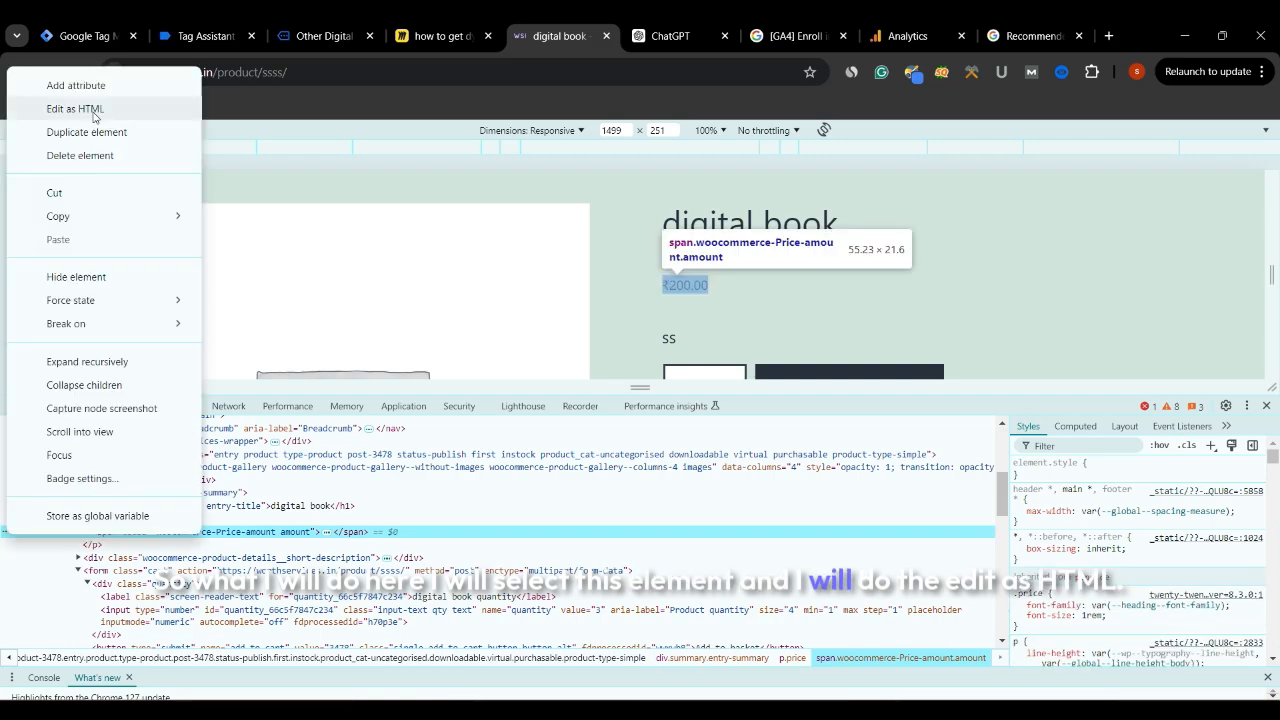
{"action": "left_click", "coordinate": [88, 108]}
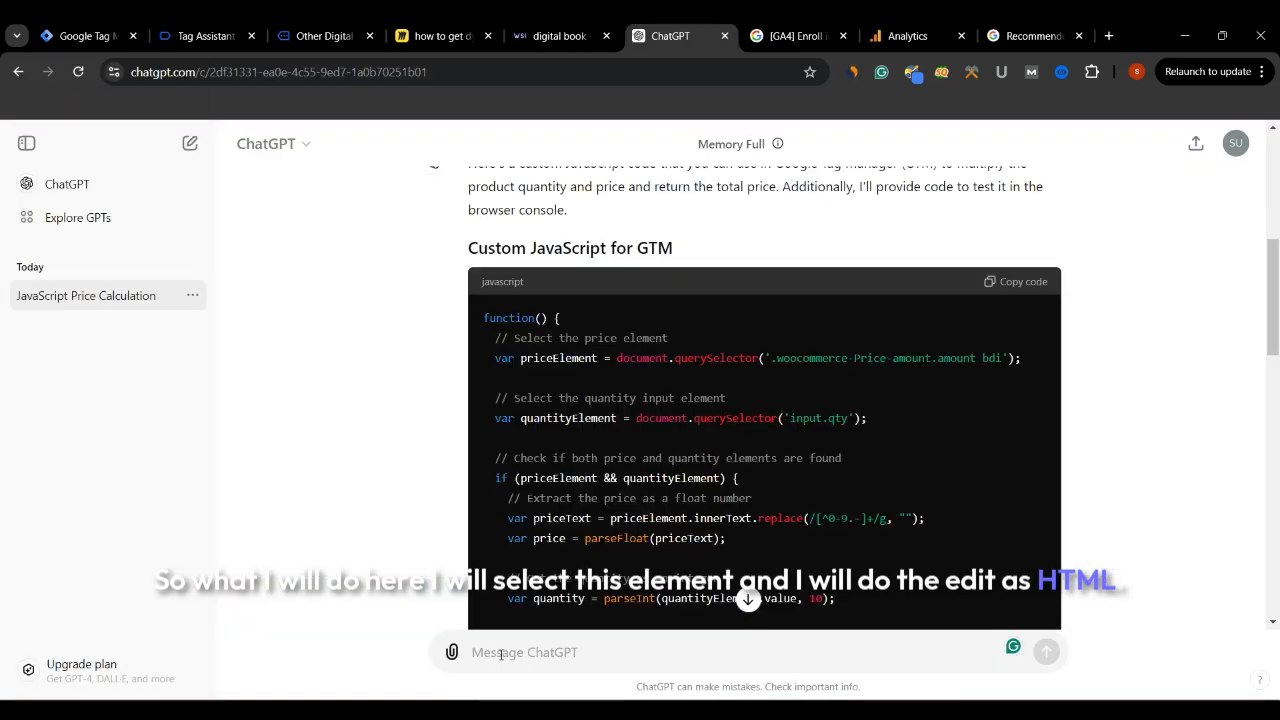
Step: Write a ChatGPT request for custom JavaScript variable code that returns the product price from the below element, and paste the price span's HTML
{"action": "type", "text": "give"}
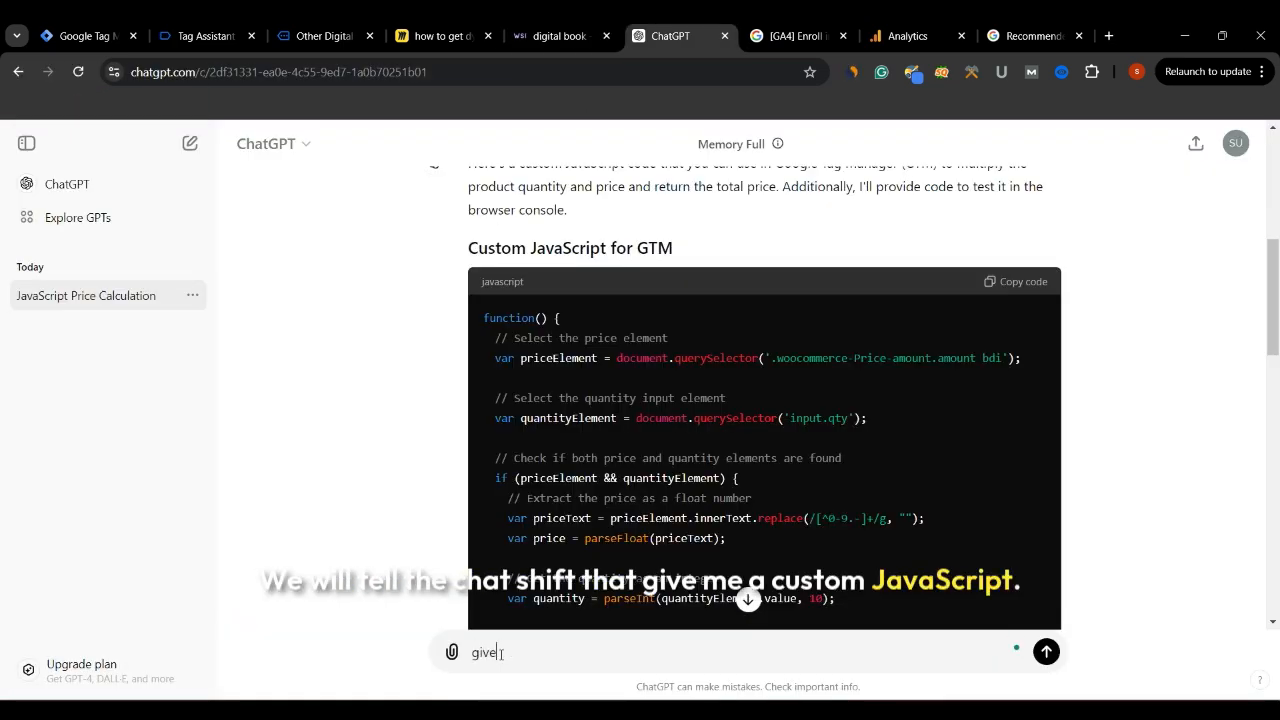
{"action": "type", "text": " me custom jav"}
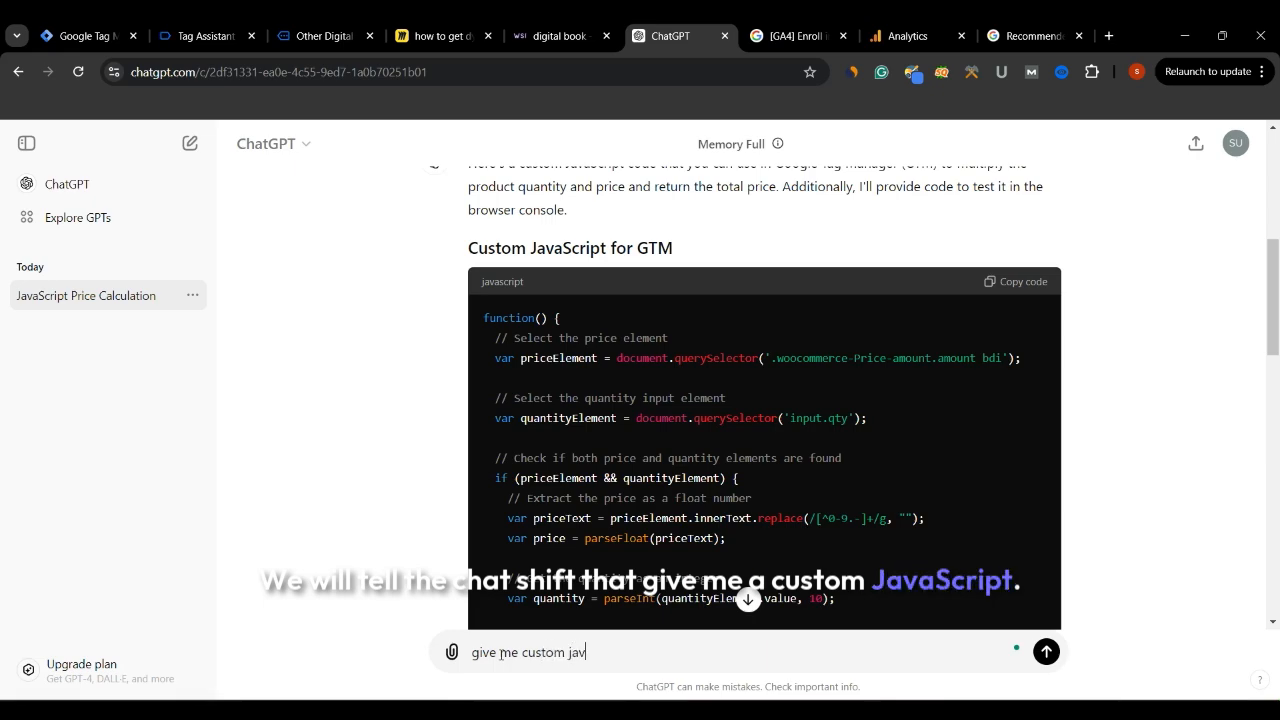
{"action": "type", "text": "ascript code "}
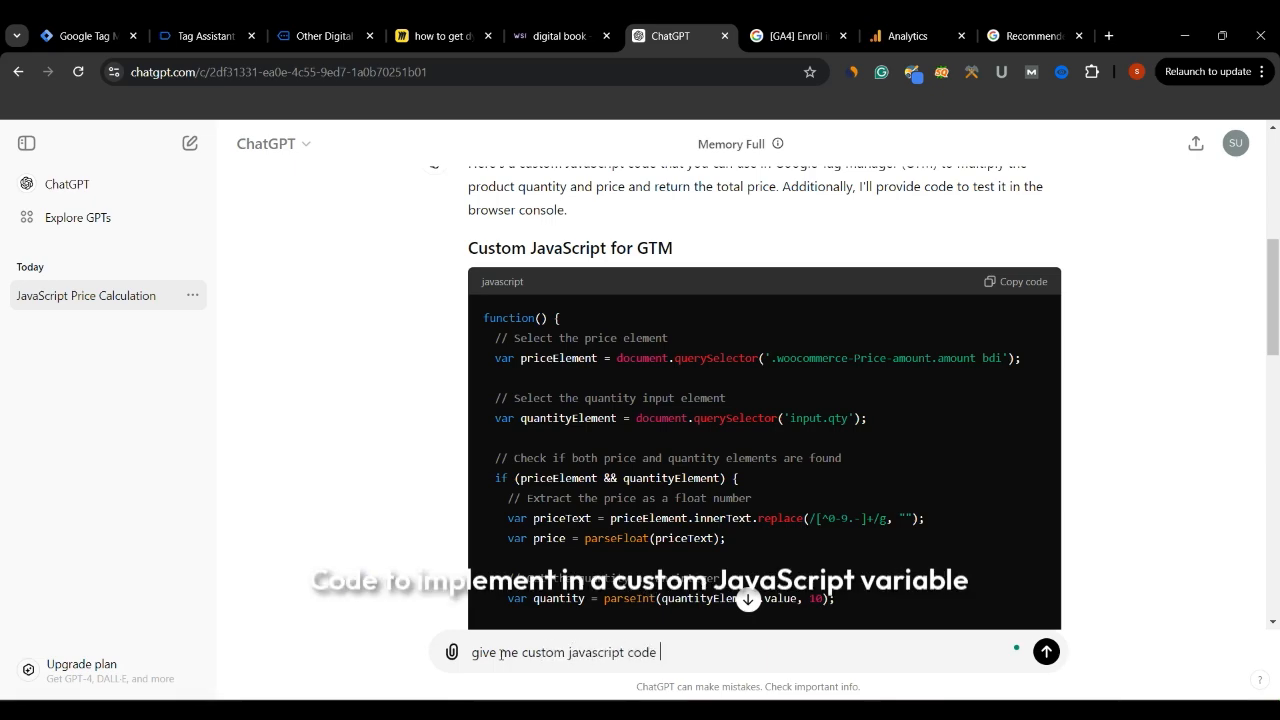
{"action": "type", "text": "to implement i"}
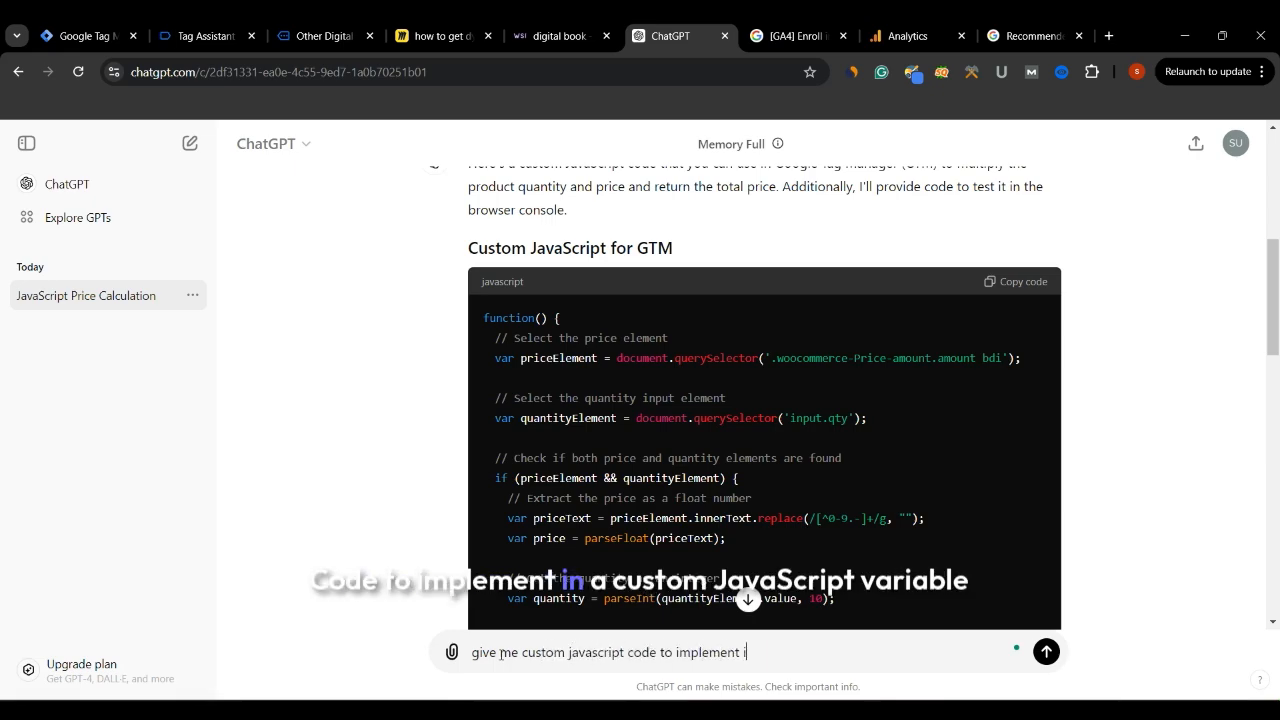
{"action": "type", "text": "n custom javasc"}
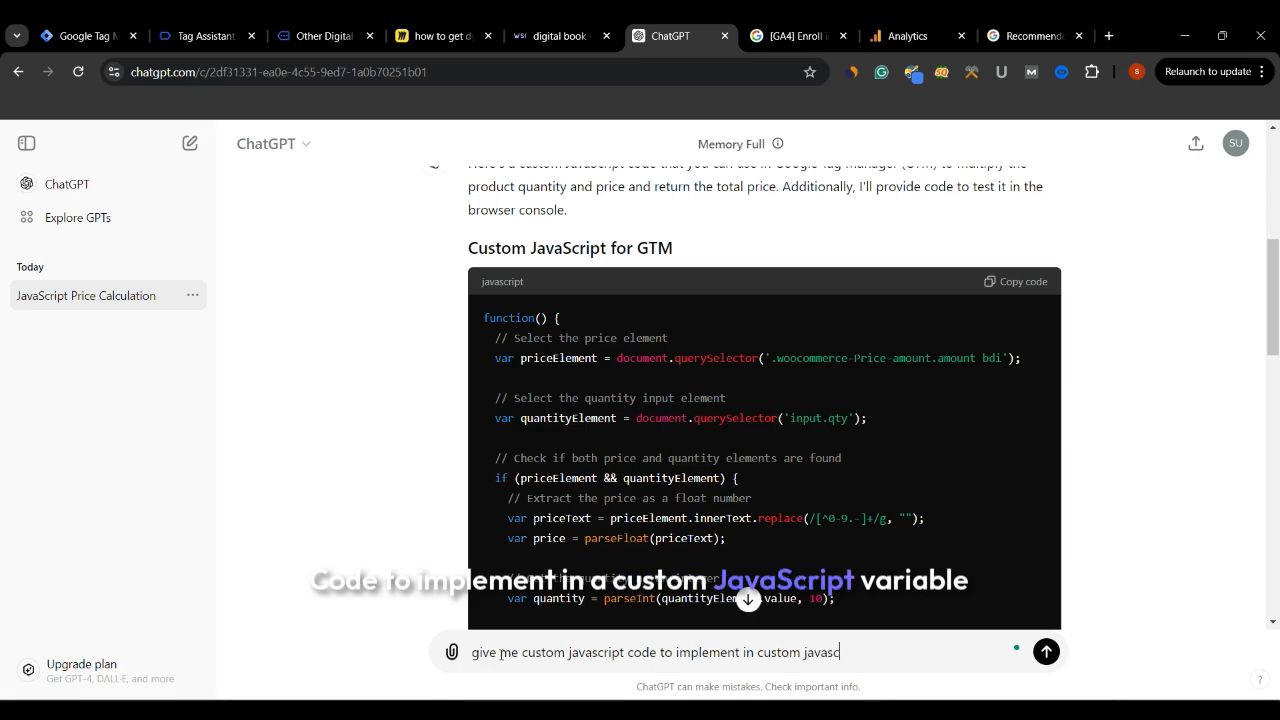
{"action": "type", "text": "ript variable "}
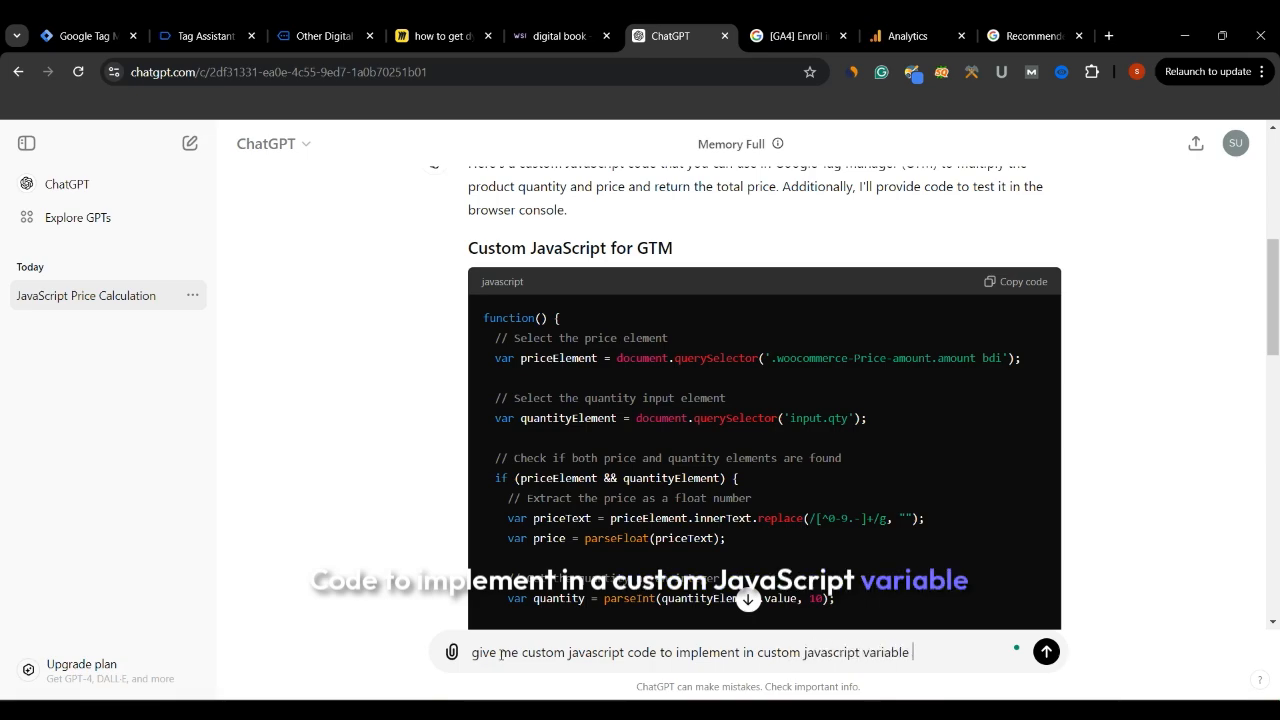
{"action": "type", "text": "that will re"}
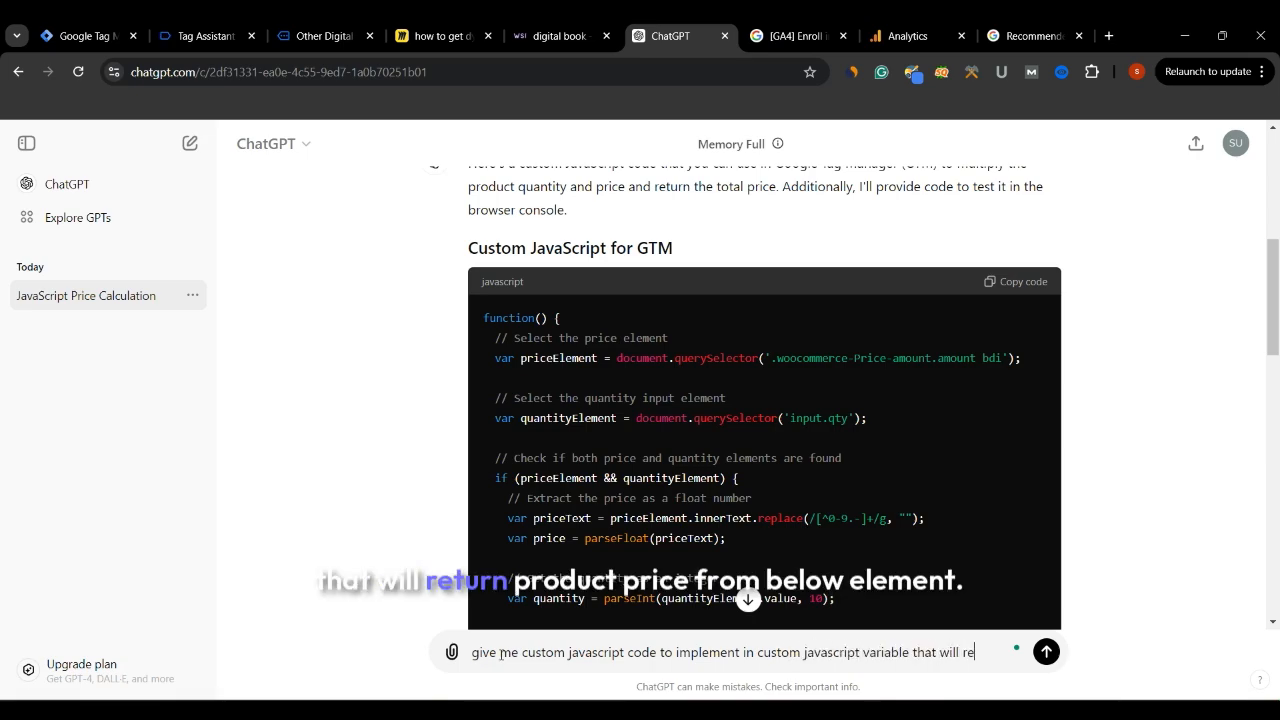
{"action": "type", "text": "turn product price from belo"}
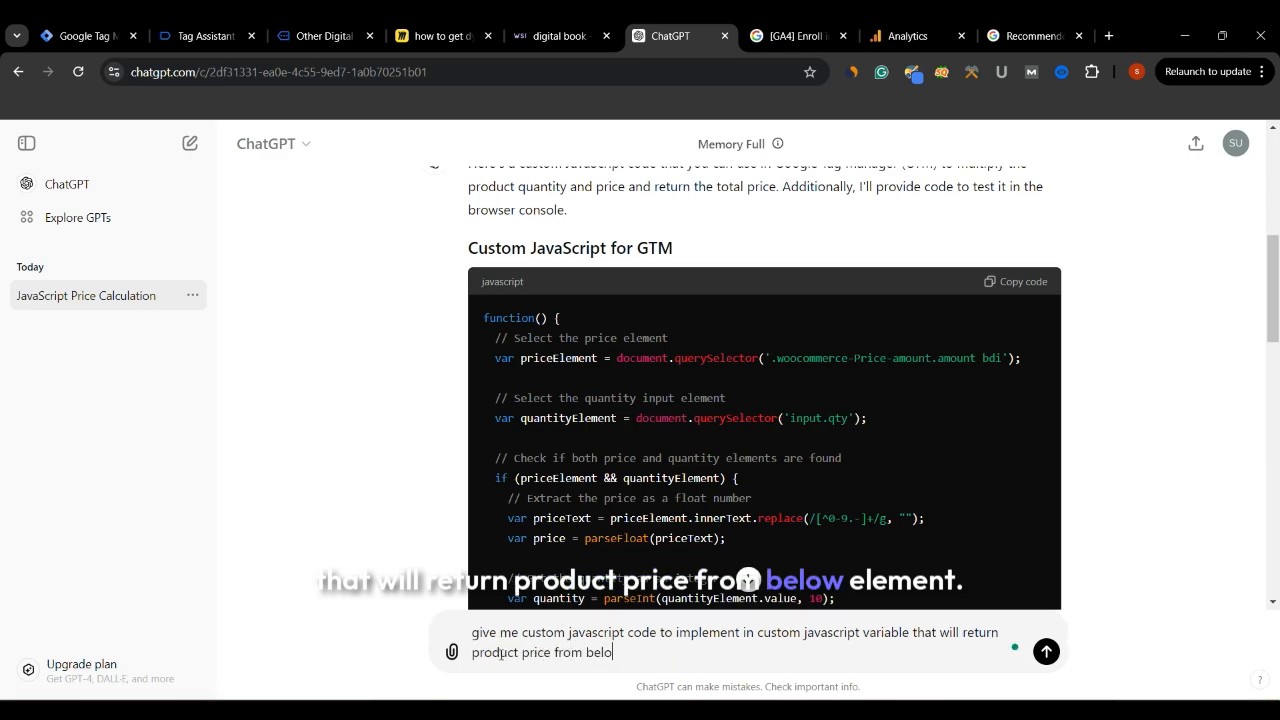
{"action": "type", "text": "w element"}
{"action": "key", "text": "shift+Return"}
{"action": "key", "text": "shift+Return"}
{"action": "type", "text": "<span class=\"woocommerce-Price-amount amount\"><bdi><span class=\"woocommerce-Price-currencySymbol\">₹</span>200.00</bdi></span>"}
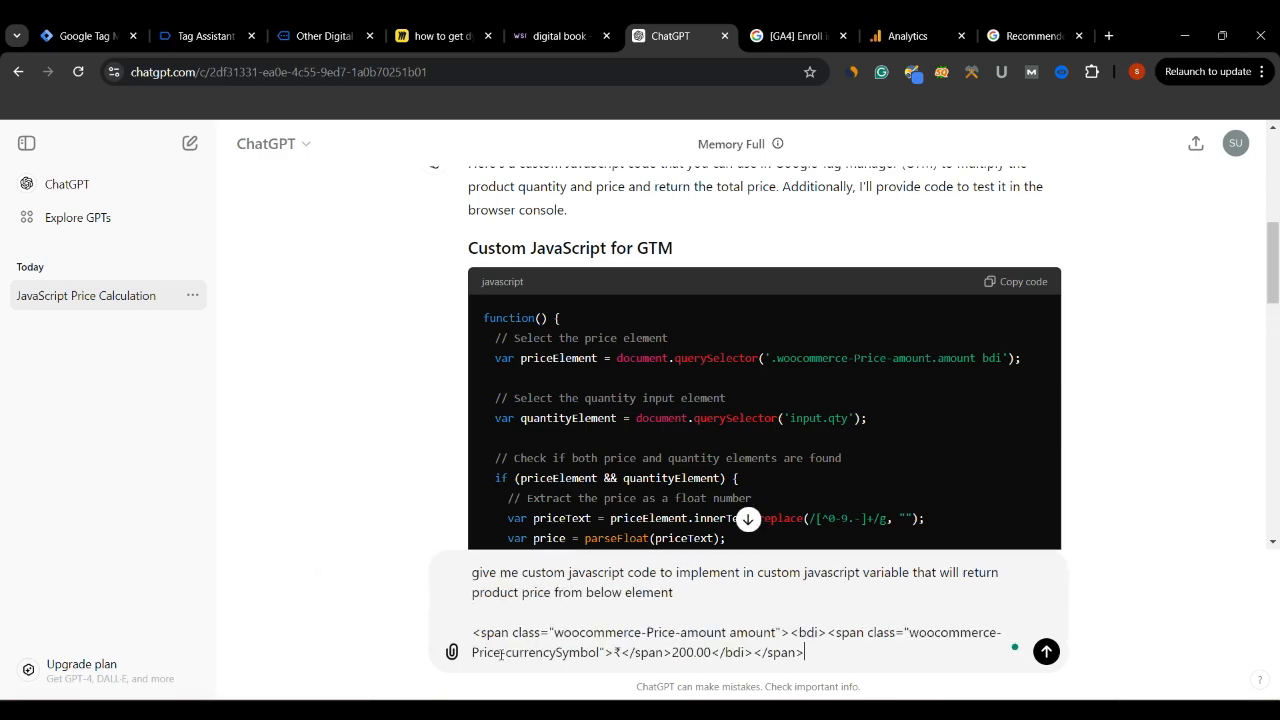
Step: Add a request for code to check in the browser console without including currency in the price, and send the prompt
{"action": "key", "text": "shift+Return"}
{"action": "key", "text": "shift+Return"}
{"action": "type", "text": "also give me code to check in browser"}
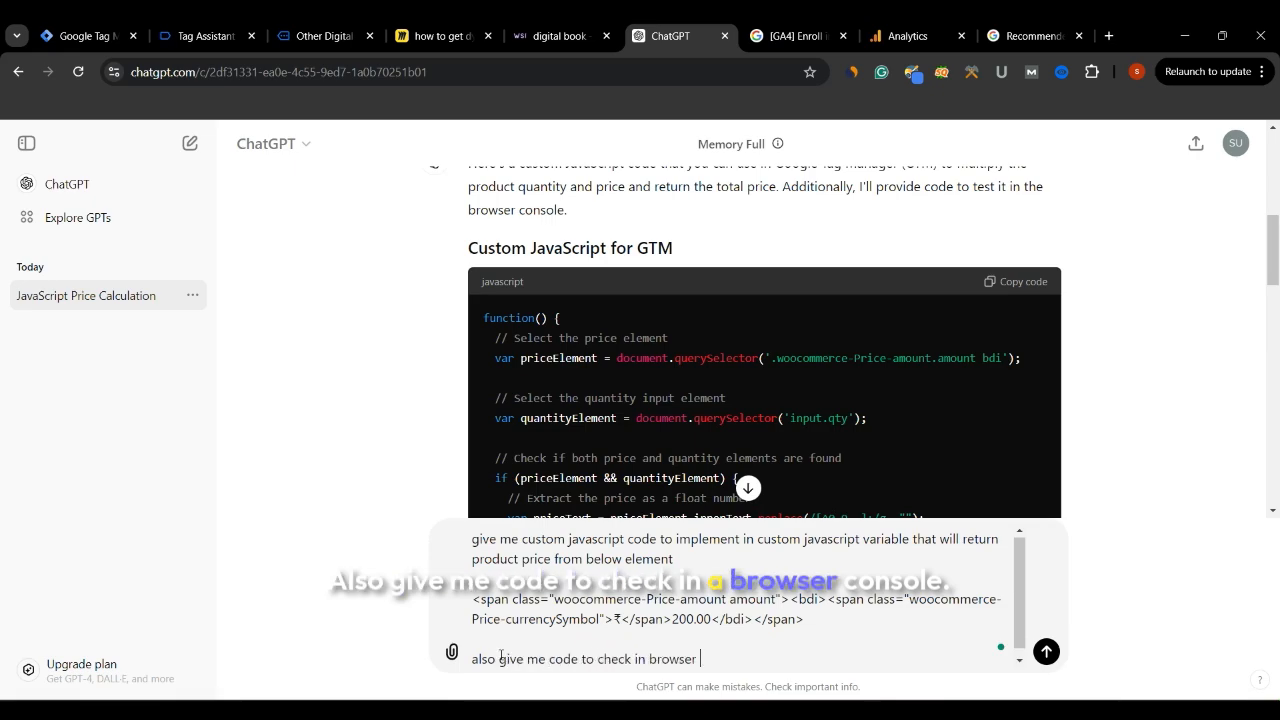
{"action": "type", "text": "console.dont include currency in"}
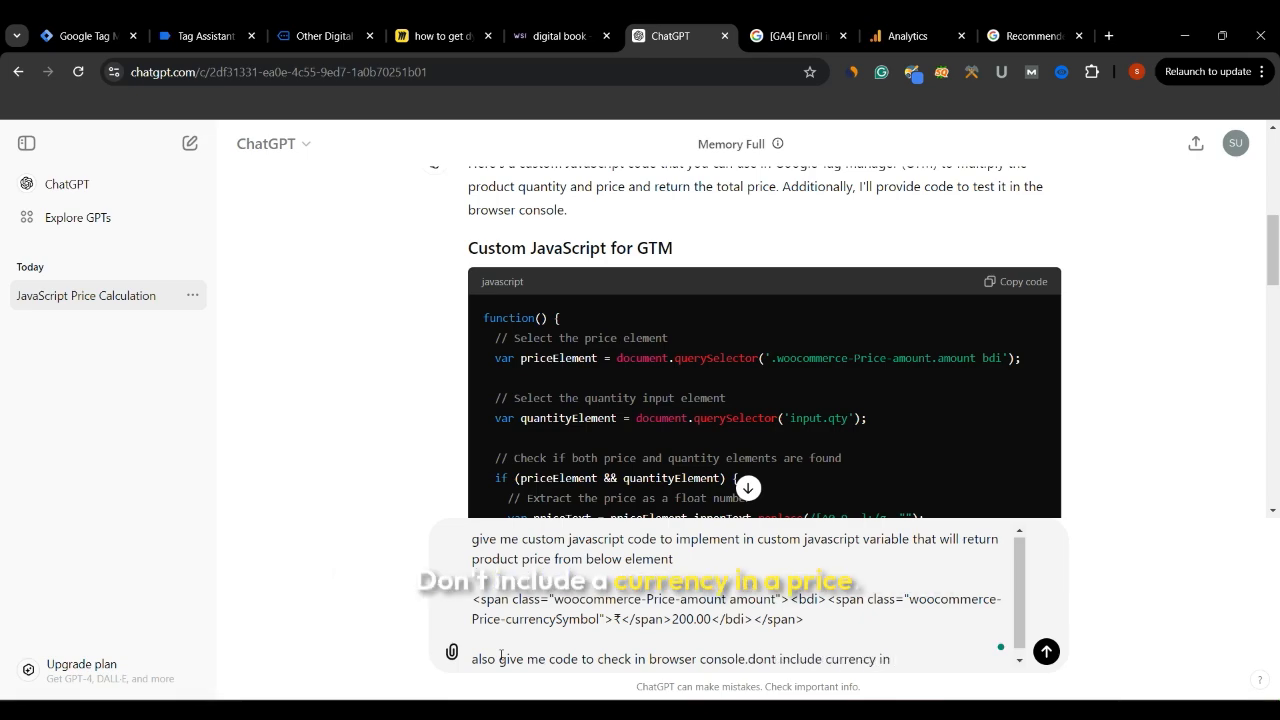
{"action": "type", "text": "e"}
{"action": "key", "text": "Return"}
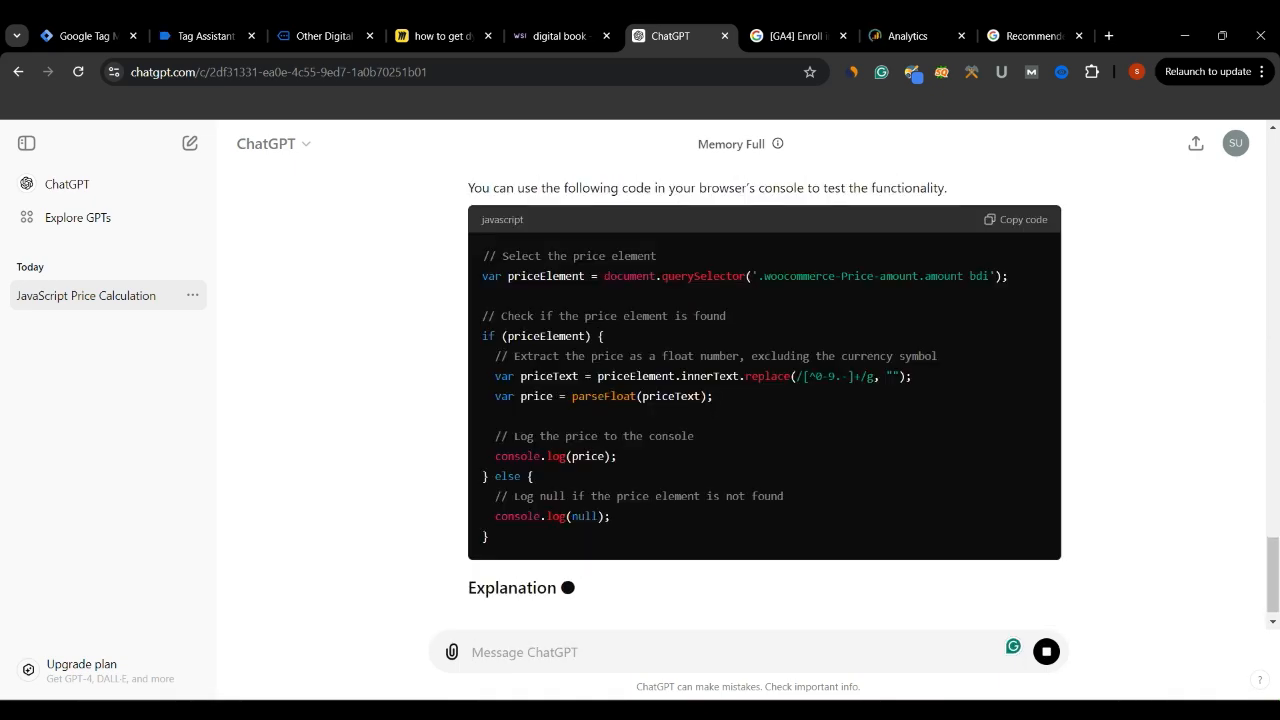
Step: Copy ChatGPT's browser console code for the product price and switch to the digital book product page
{"action": "scroll", "coordinate": [990, 265], "scroll_direction": "up", "scroll_amount": 1}
{"action": "left_click", "coordinate": [1012, 251]}
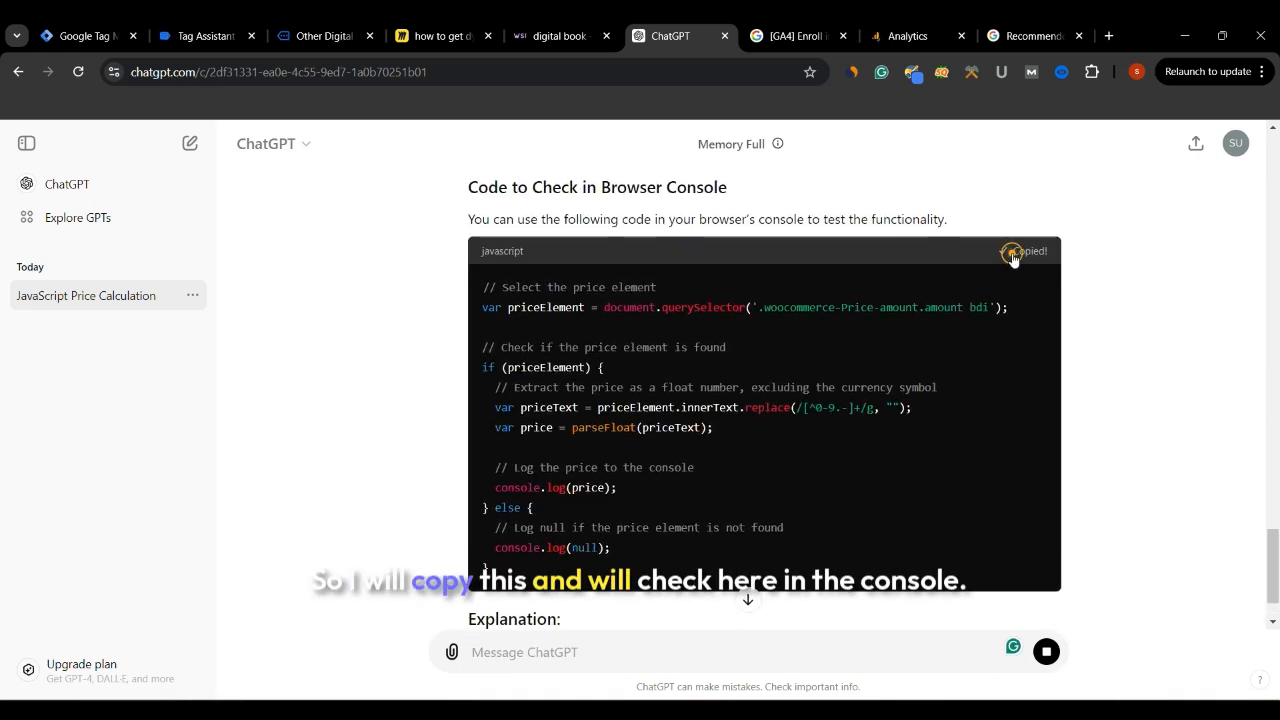
{"action": "left_click", "coordinate": [294, 38]}
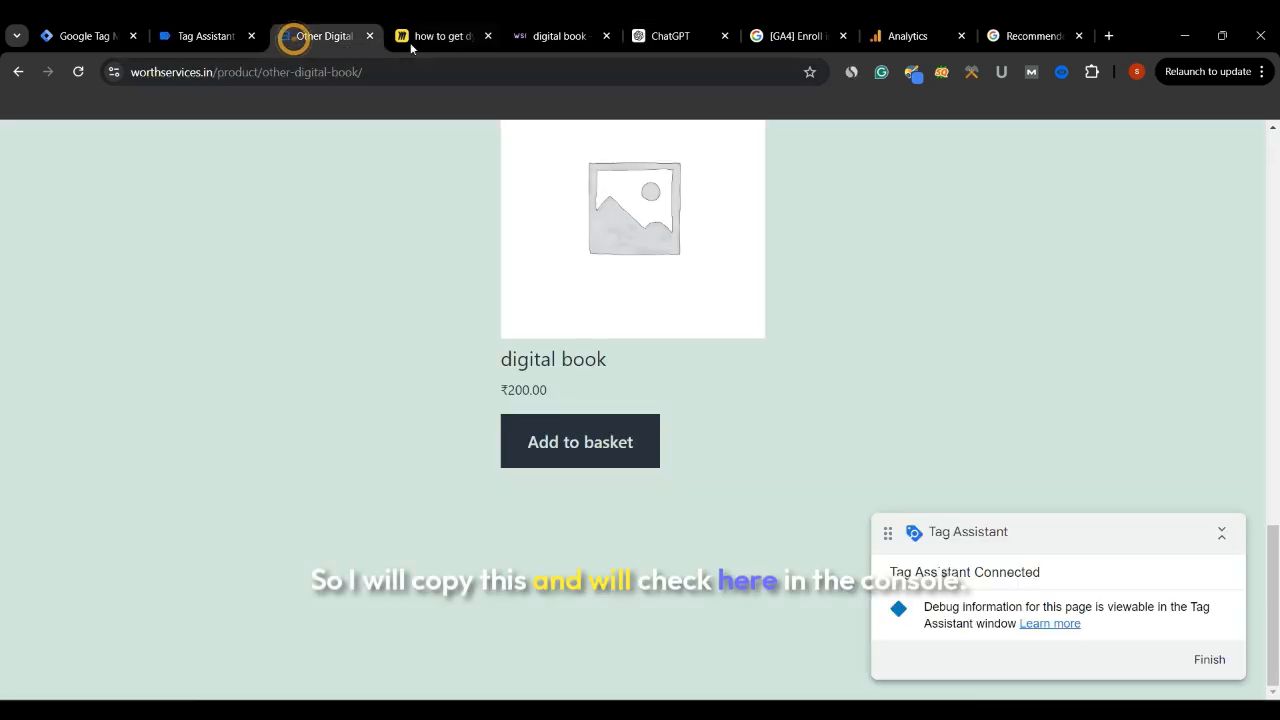
{"action": "left_click", "coordinate": [445, 36]}
{"action": "left_click", "coordinate": [541, 38]}
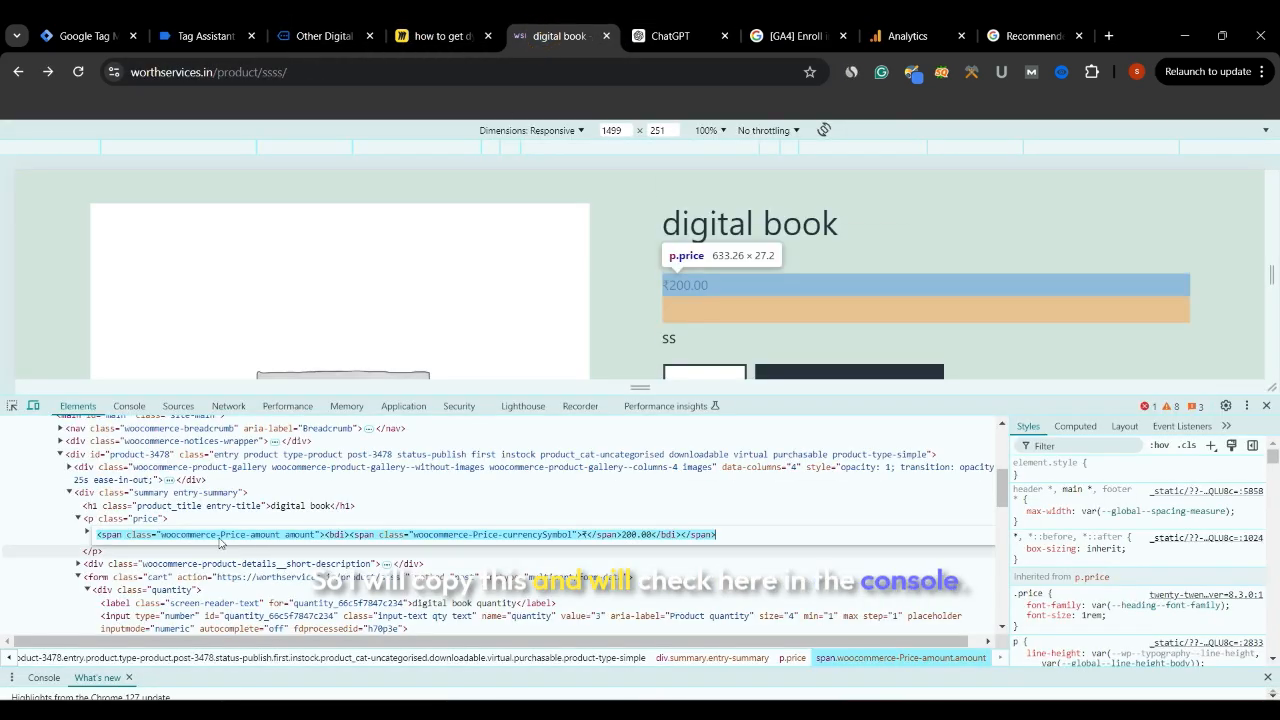
Step: Run the copied price-extraction code in the browser console of the digital book page and check the logged price
{"action": "scroll", "coordinate": [297, 480], "scroll_direction": "down", "scroll_amount": 3}
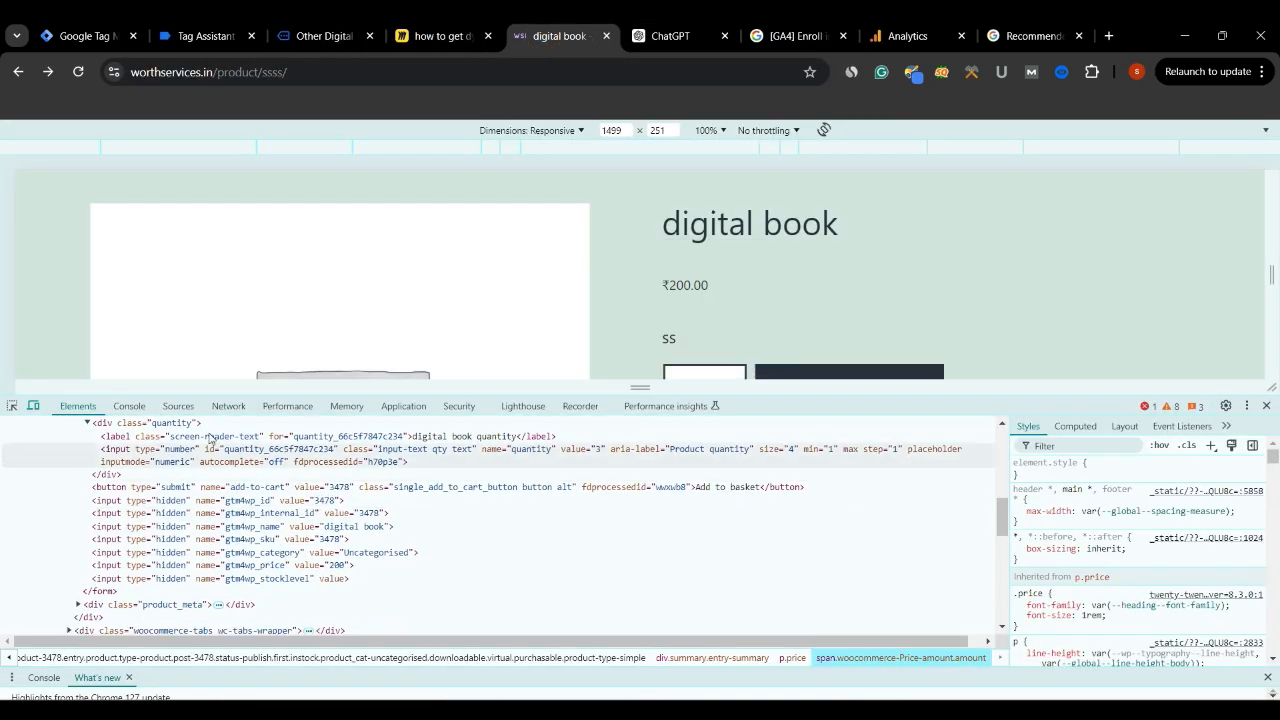
{"action": "left_click", "coordinate": [178, 405]}
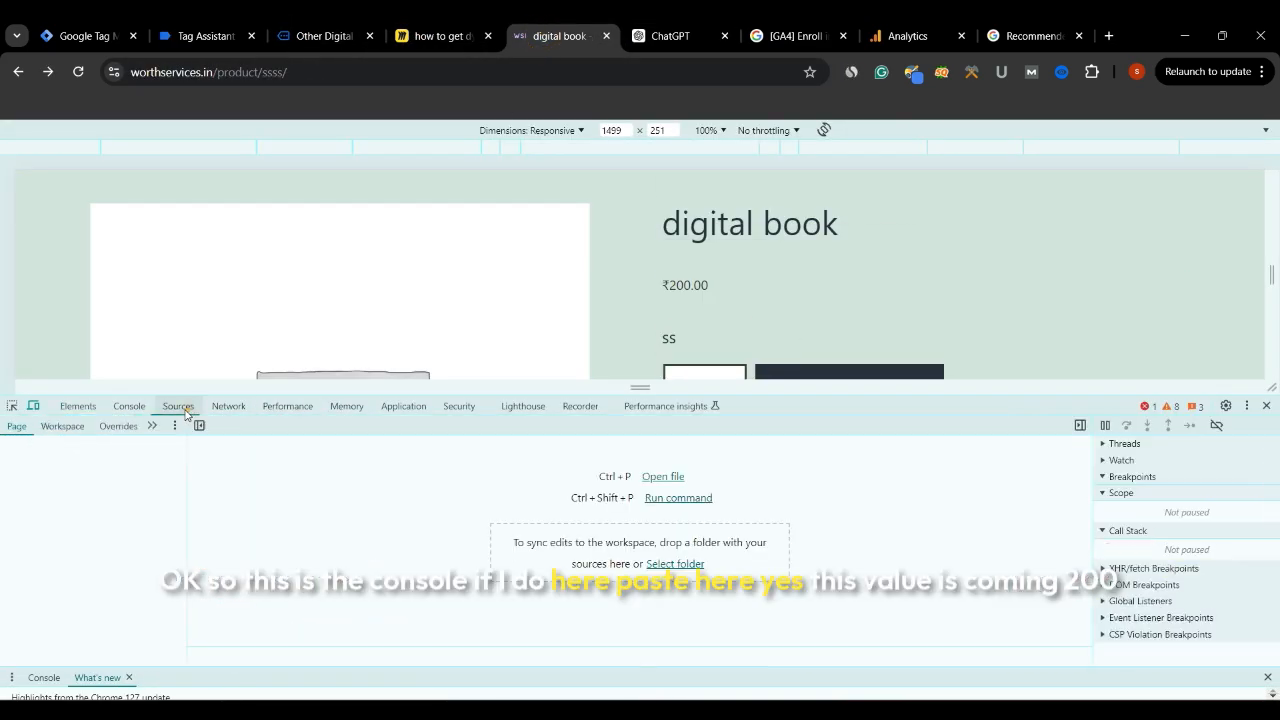
{"action": "left_click", "coordinate": [129, 405]}
{"action": "key", "text": "ctrl+v"}
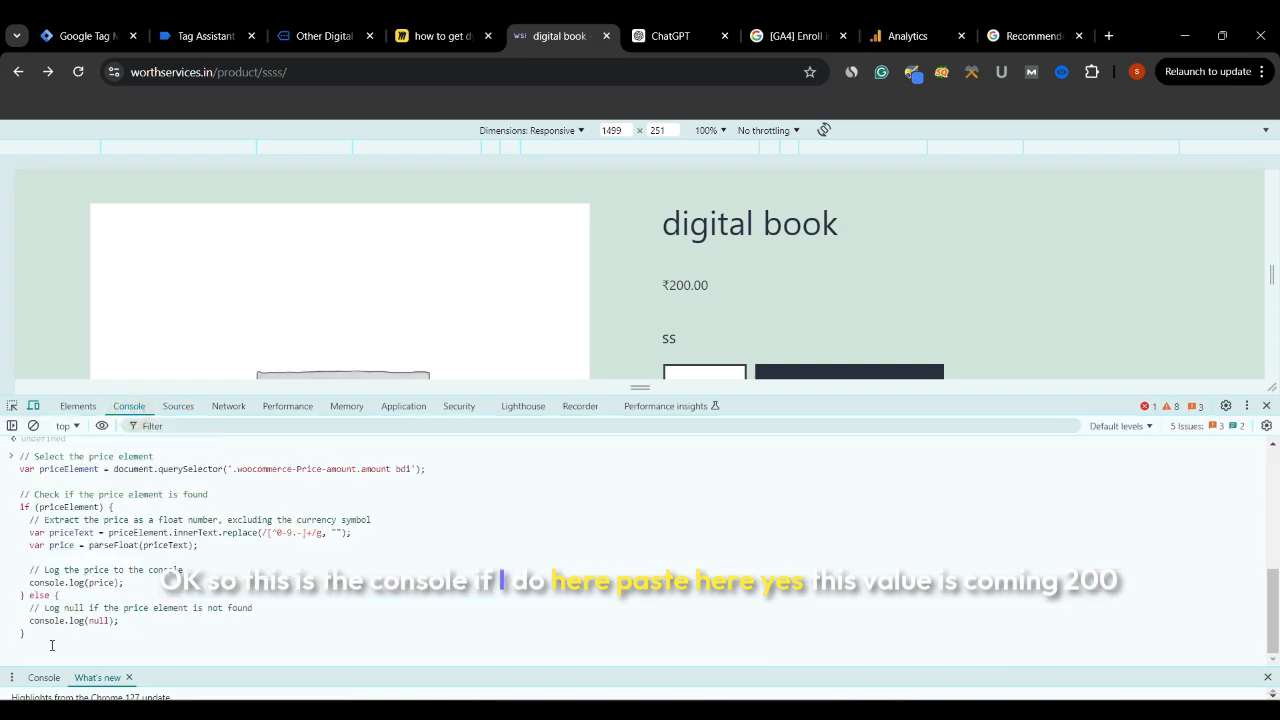
{"action": "key", "text": "Return"}
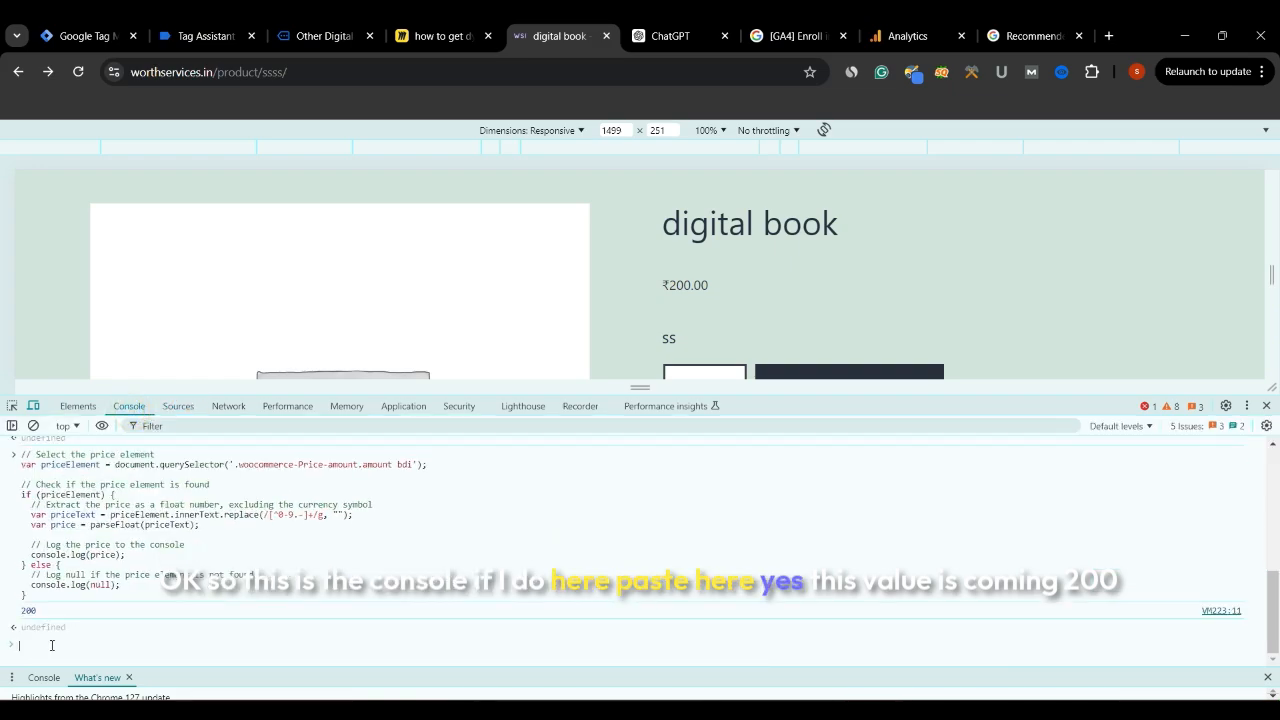
{"action": "double_click", "coordinate": [26, 614]}
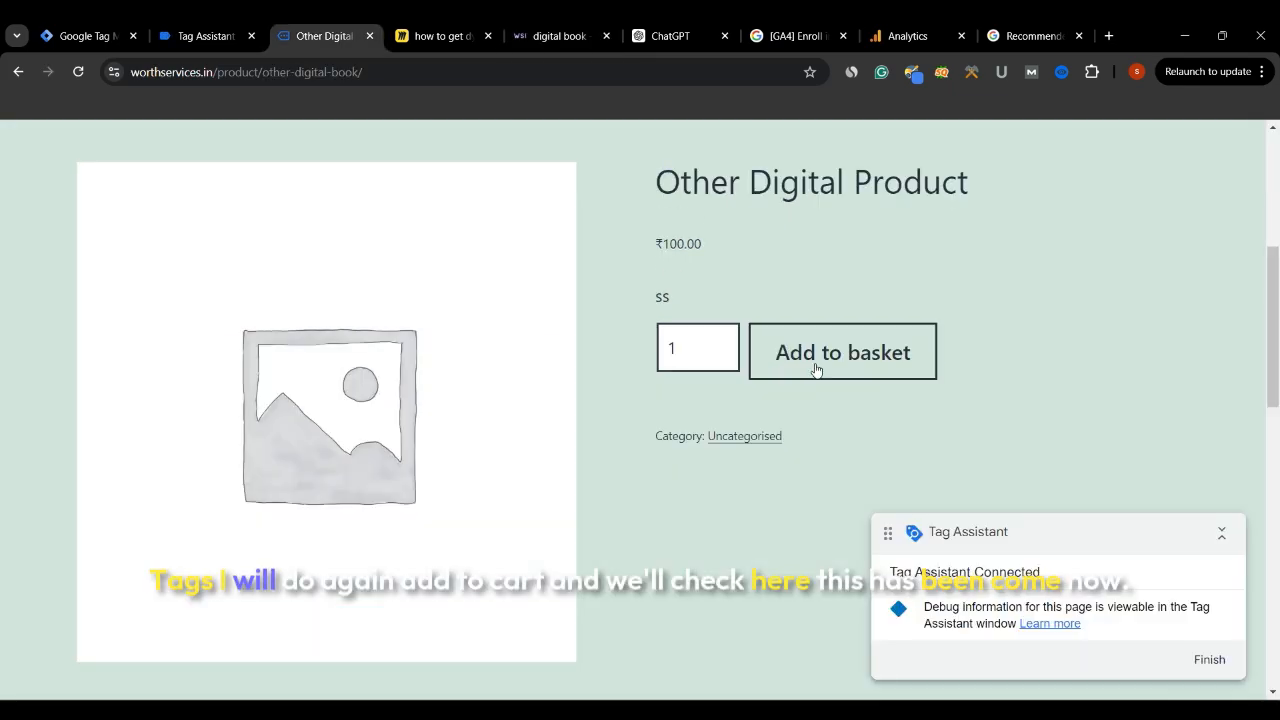
Step: Add Other Digital Product to the basket again and inspect the parameters of the add_to_cart event in the Analytics debug timeline
{"action": "left_click", "coordinate": [808, 365]}
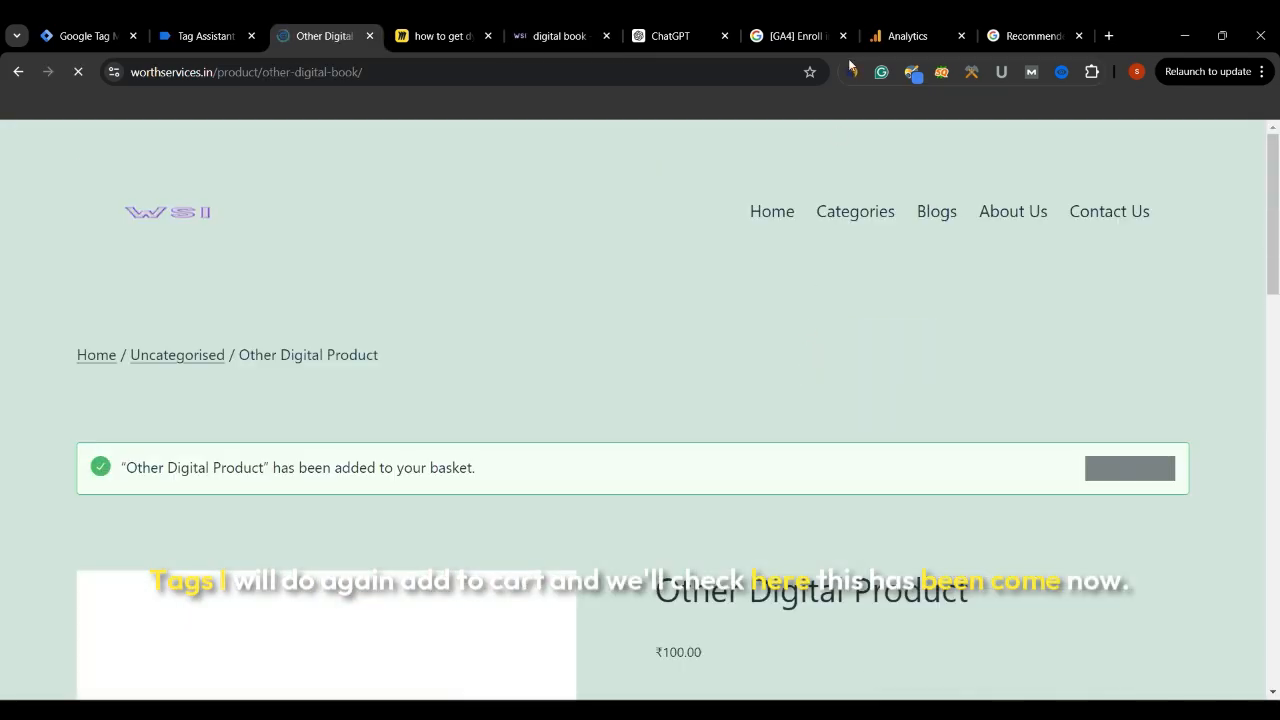
{"action": "left_click", "coordinate": [887, 37]}
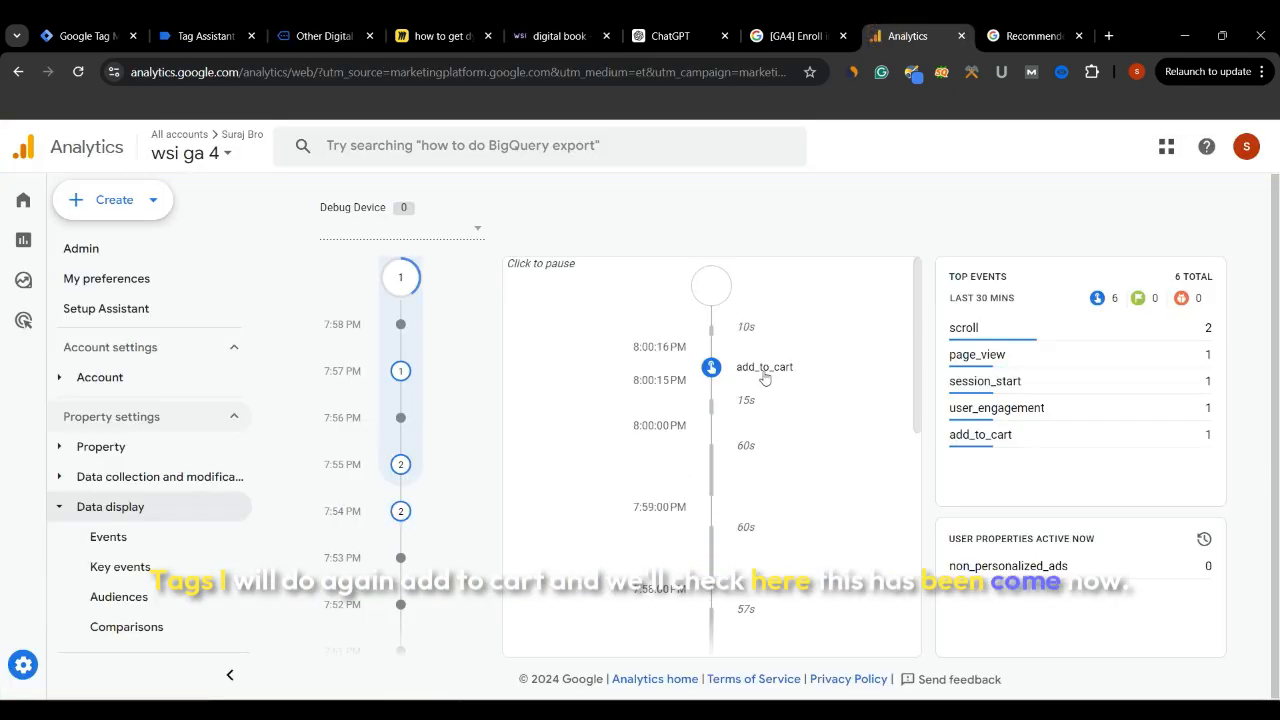
{"action": "left_click", "coordinate": [752, 368]}
{"action": "scroll", "coordinate": [727, 404], "scroll_direction": "down", "scroll_amount": 2}
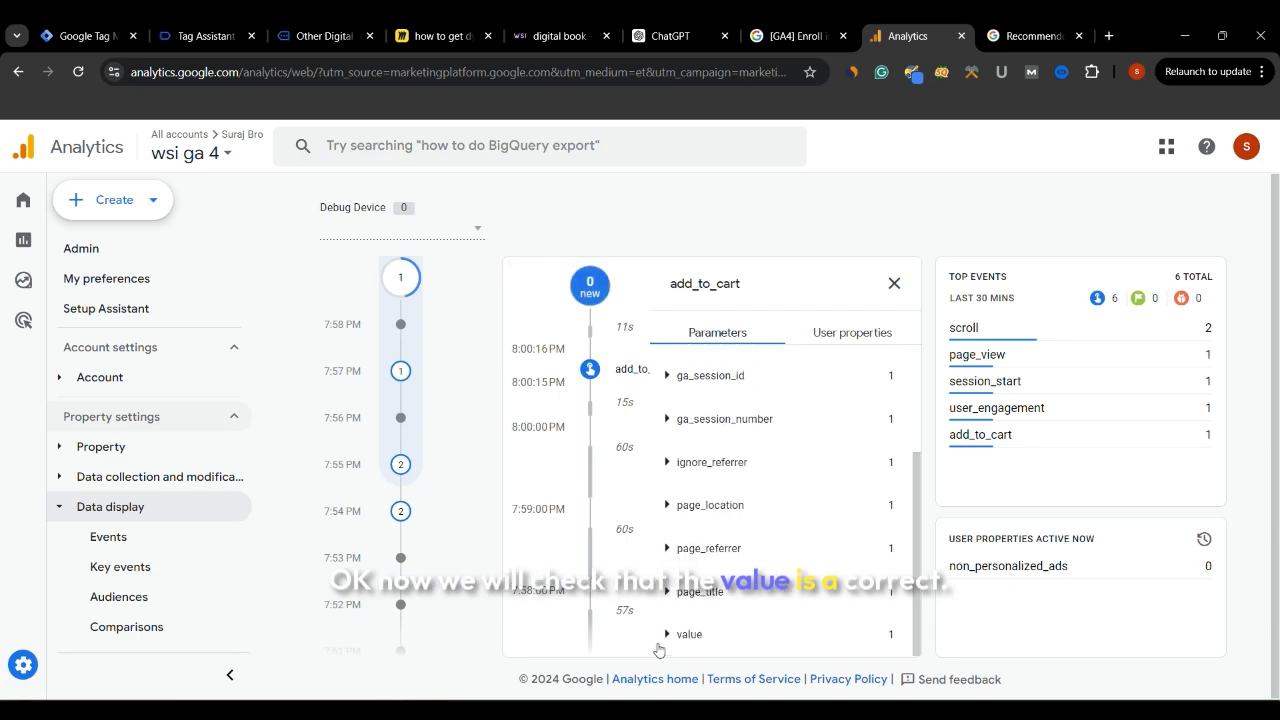
{"action": "left_click", "coordinate": [894, 284]}
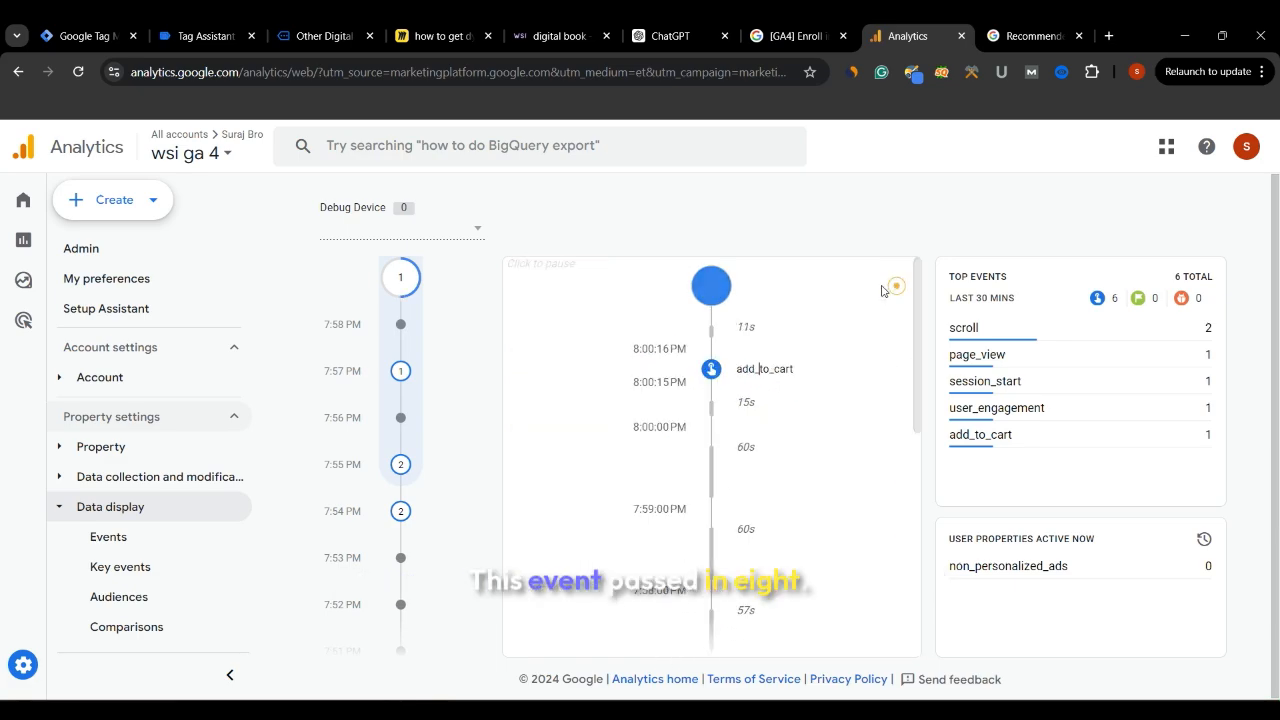
Step: Reopen the latest add_to_cart event in the debug timeline and check its value parameter
{"action": "left_click", "coordinate": [732, 378]}
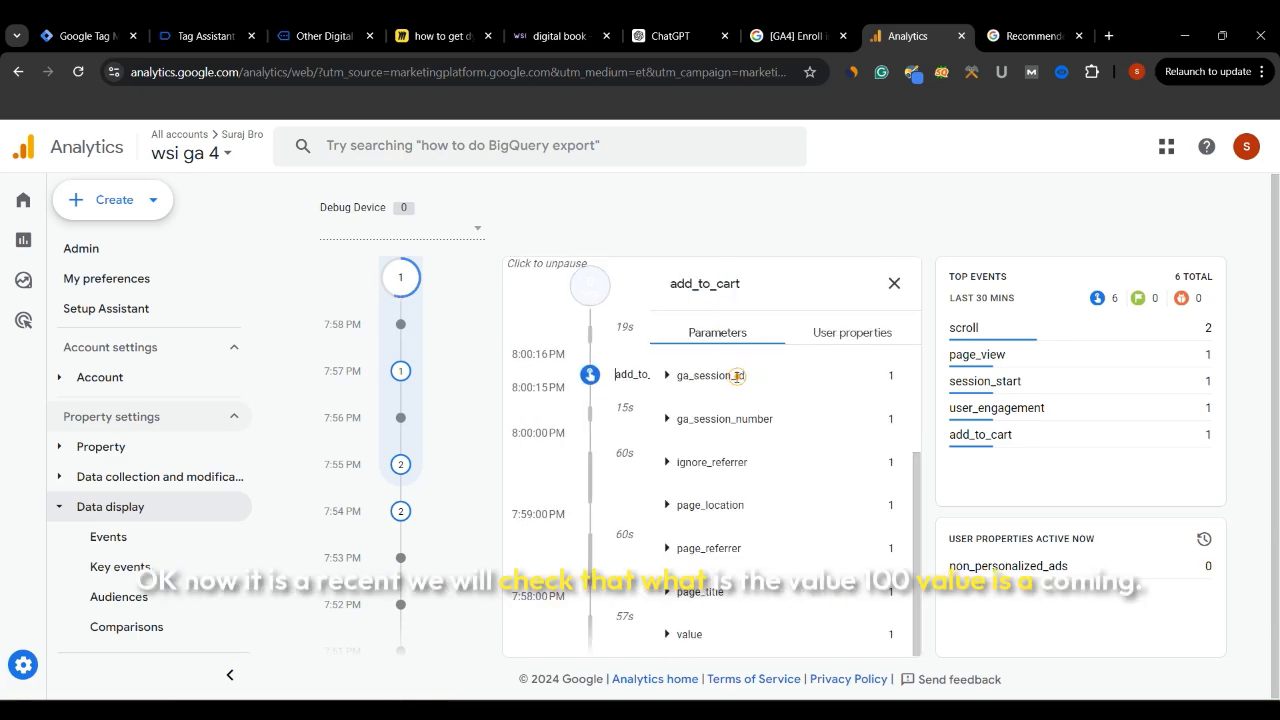
{"action": "left_click", "coordinate": [680, 634]}
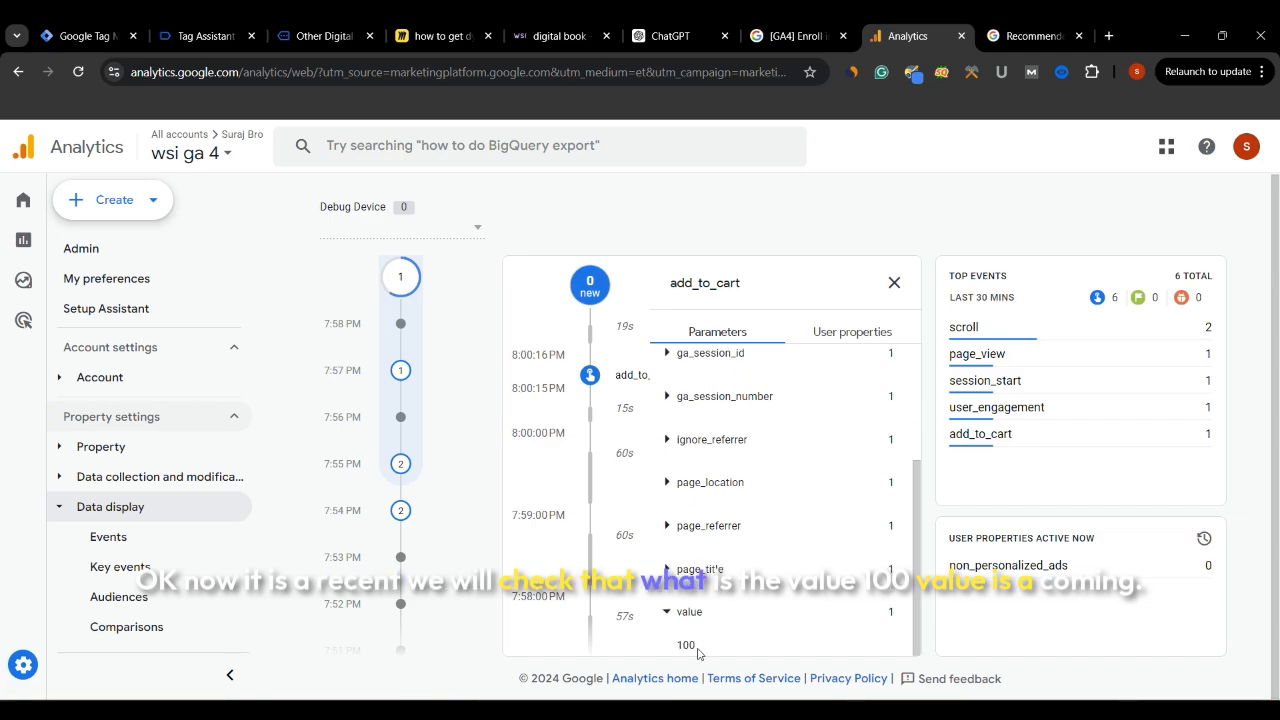
{"action": "double_click", "coordinate": [678, 646]}
Step: Compare the event value with Other Digital Product's price and quantity, and return to the digital book page
{"action": "left_click", "coordinate": [325, 37]}
{"action": "double_click", "coordinate": [687, 343]}
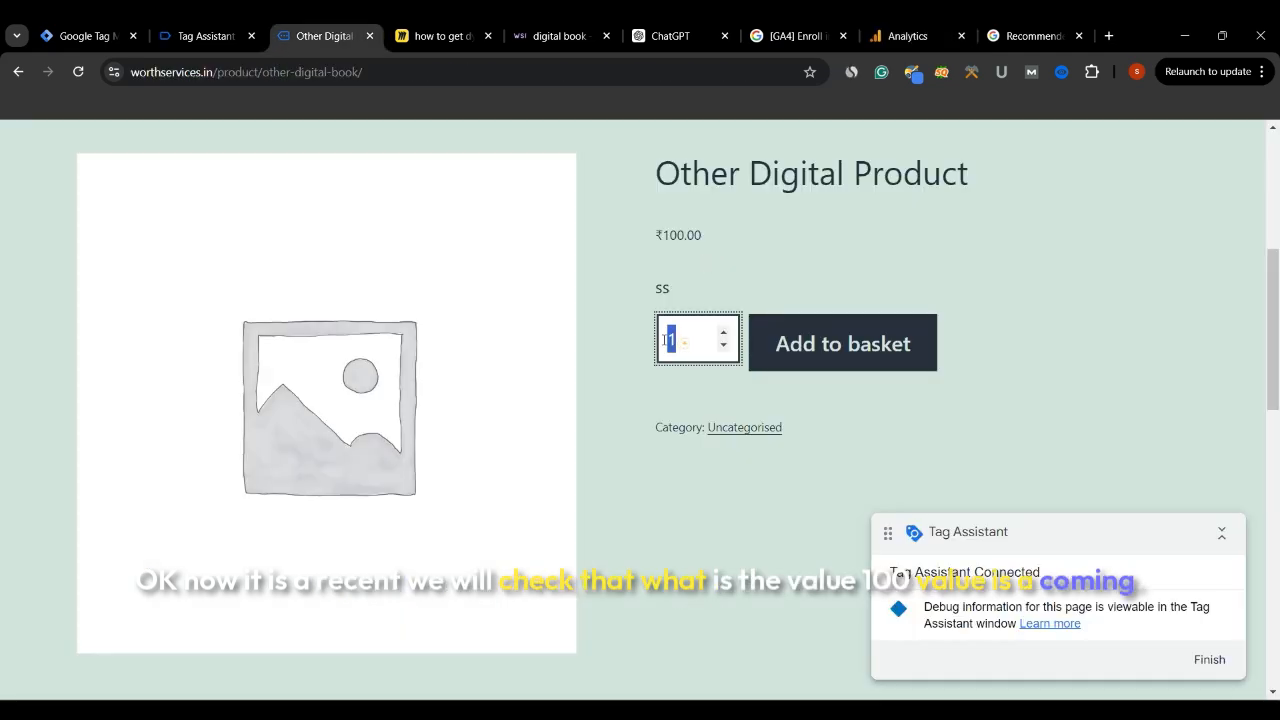
{"action": "left_click", "coordinate": [880, 39]}
{"action": "left_click", "coordinate": [560, 36]}
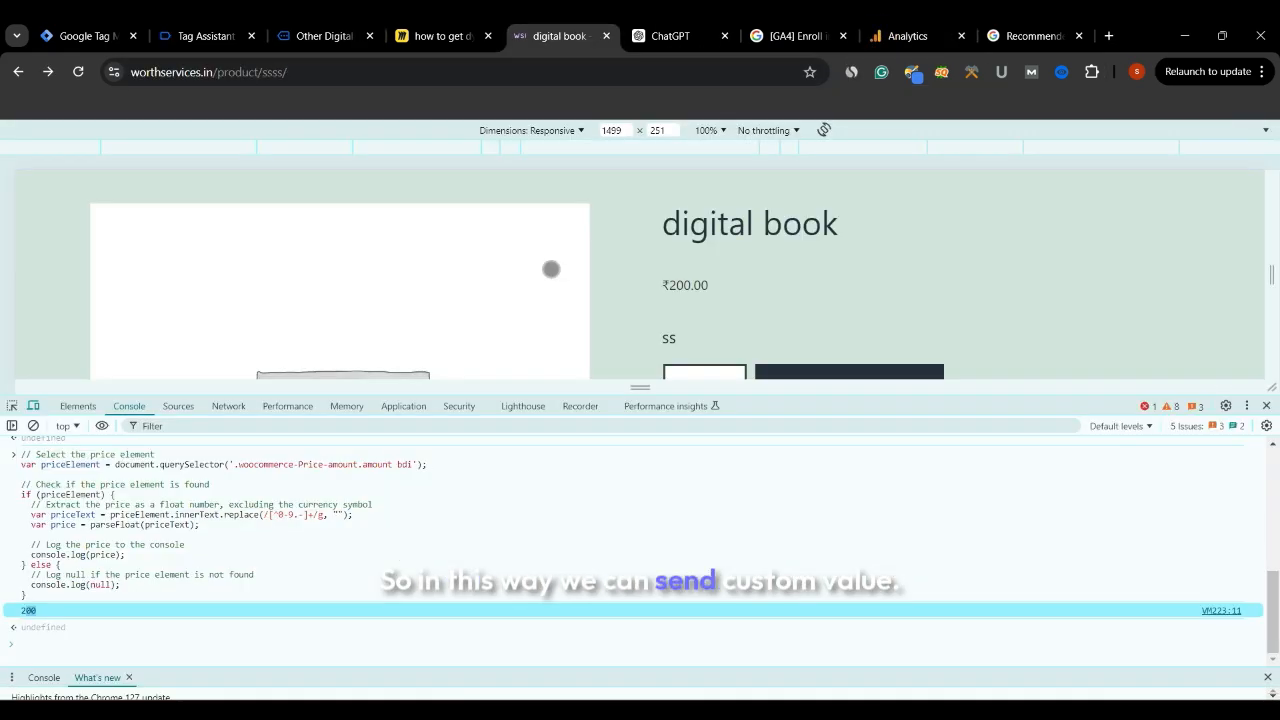